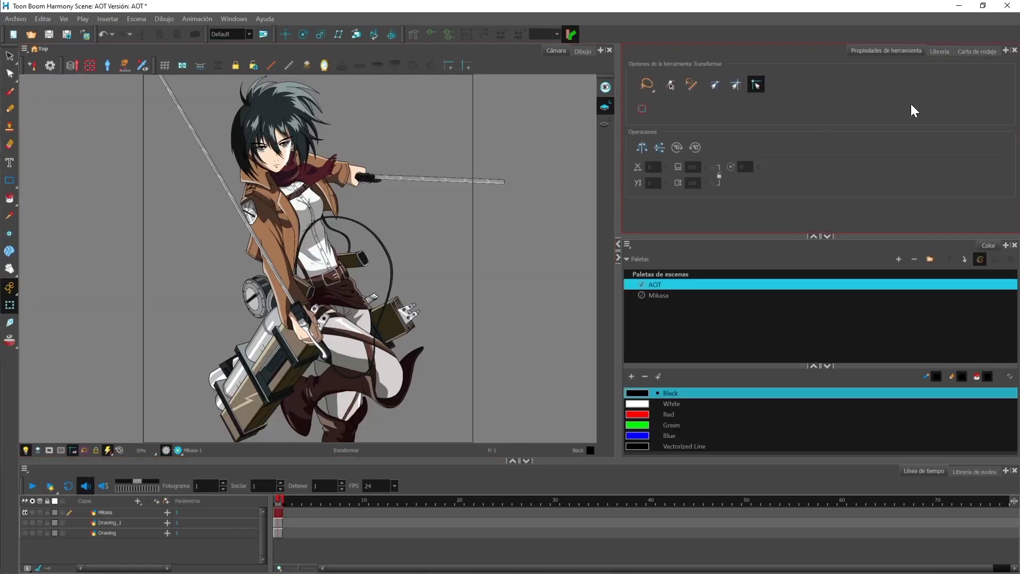
- Open the Vista de nodos view and enlarge it to show the scene's node network up to the Composite node
left_click(1006, 50)
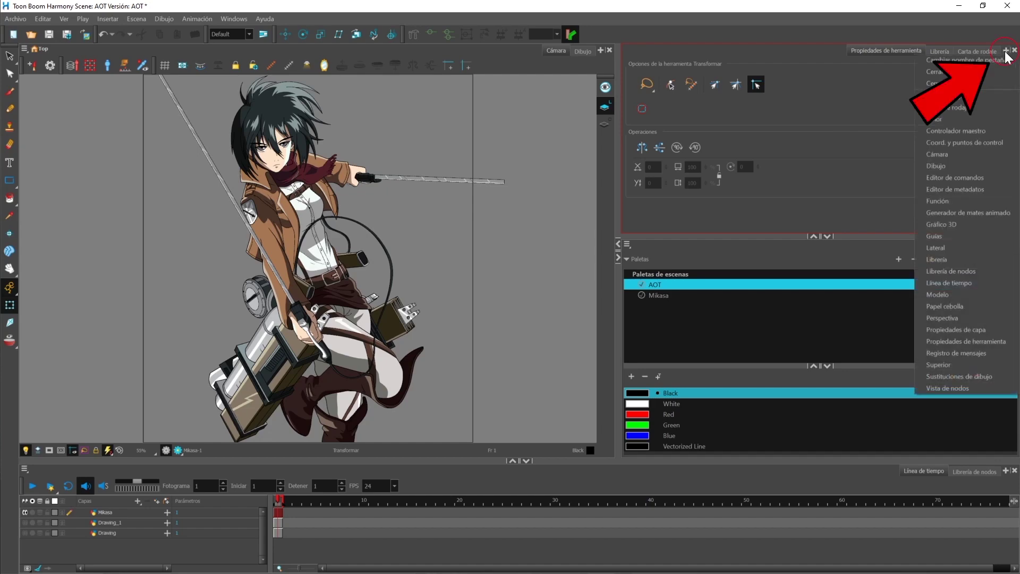
left_click(929, 392)
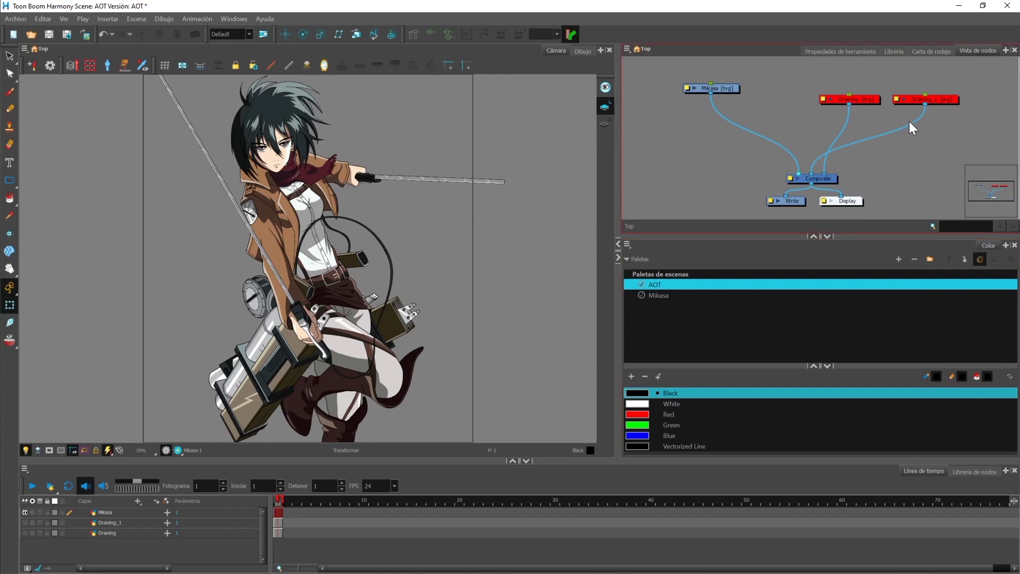
mouse_move(987, 53)
left_mouse_down()
mouse_move(961, 71)
mouse_move(603, 191)
mouse_move(541, 199)
left_mouse_up()
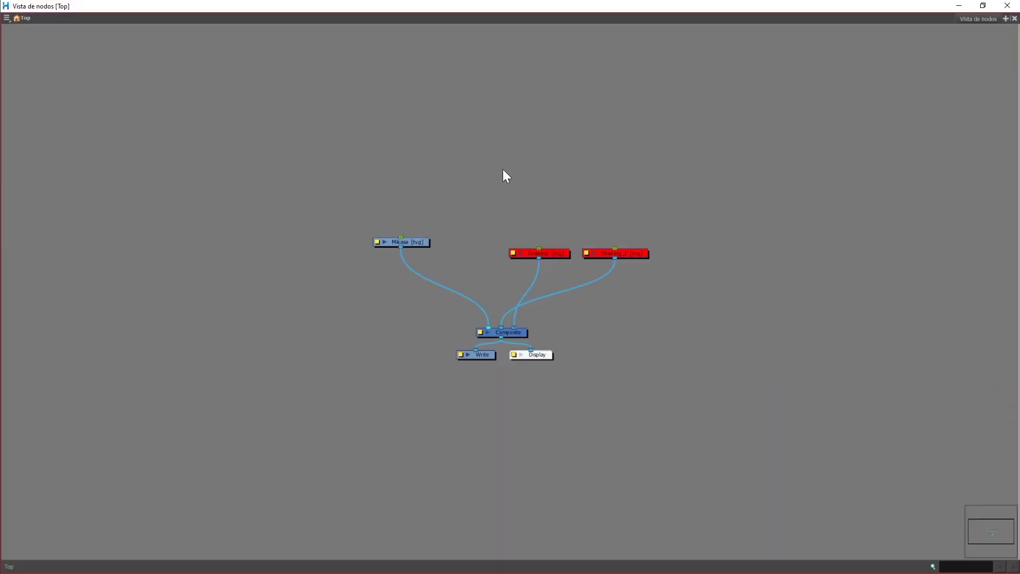
scroll(489, 327, "up", 5)
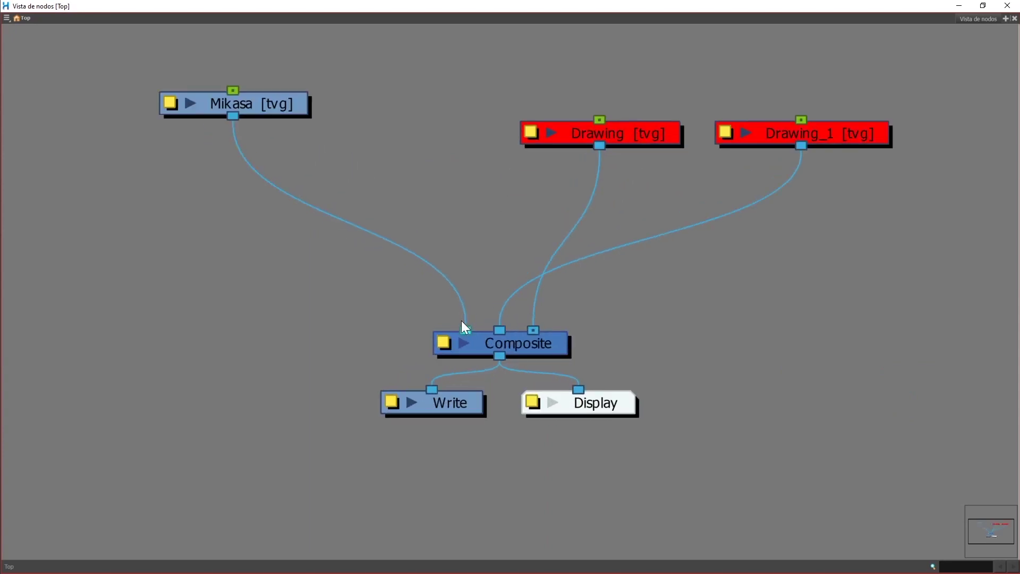
left_click(537, 348)
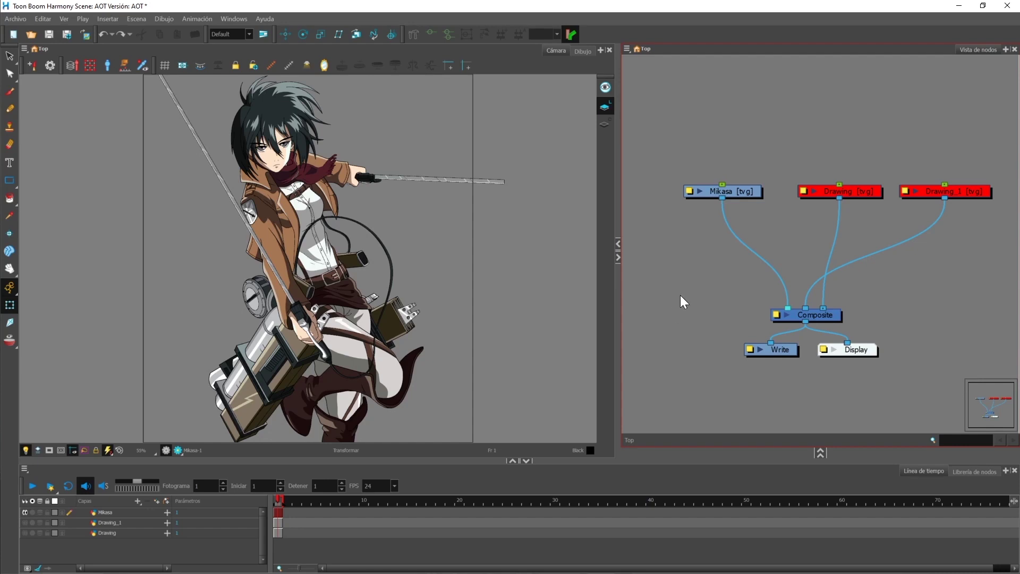
- Add a parent peg to the Mikasa layer and place the peg node directly above the Mikasa node
left_click(137, 511)
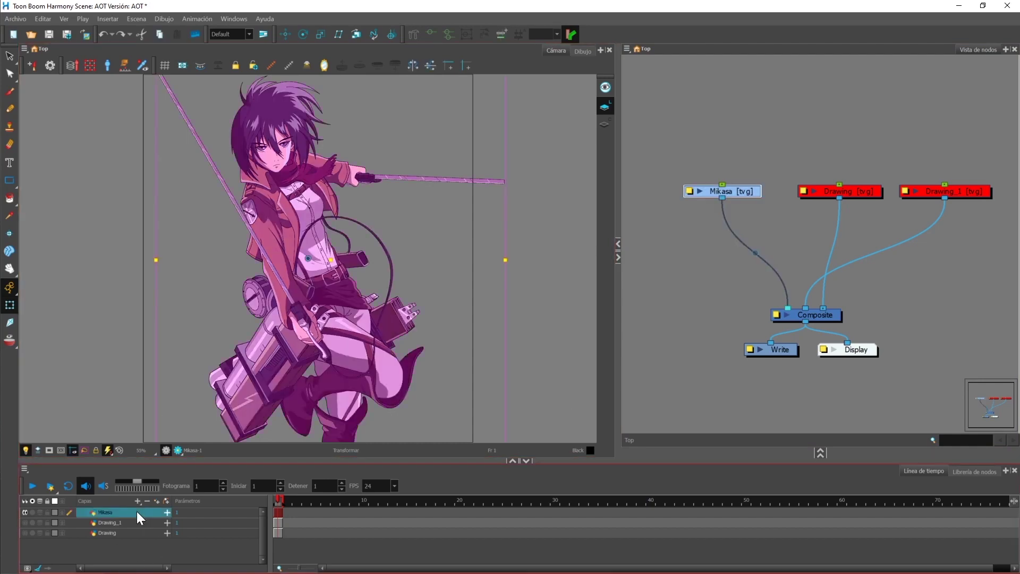
left_click(166, 500)
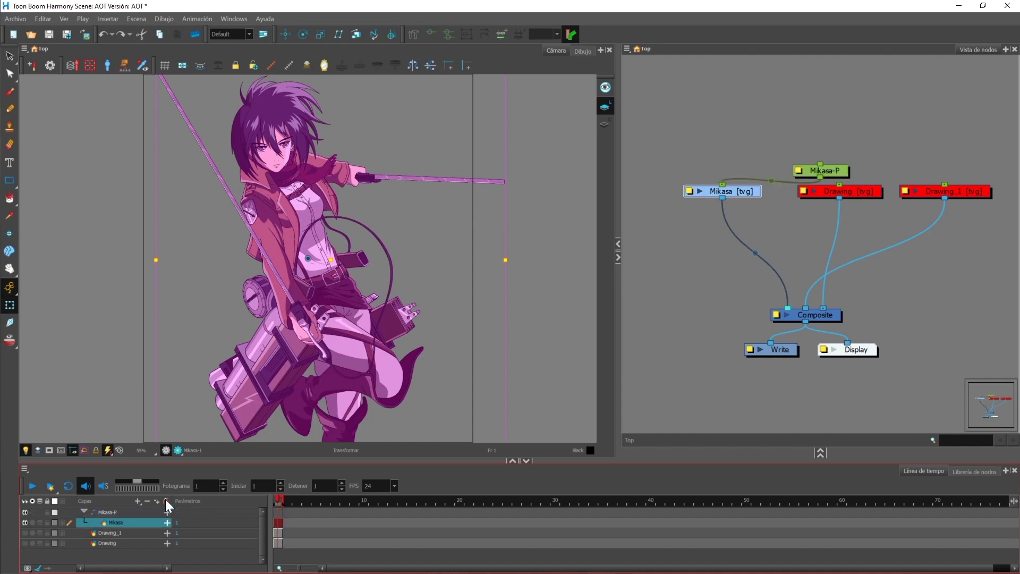
left_click(837, 171)
mouse_move(837, 170)
left_mouse_down()
mouse_move(764, 121)
mouse_move(742, 148)
left_mouse_up()
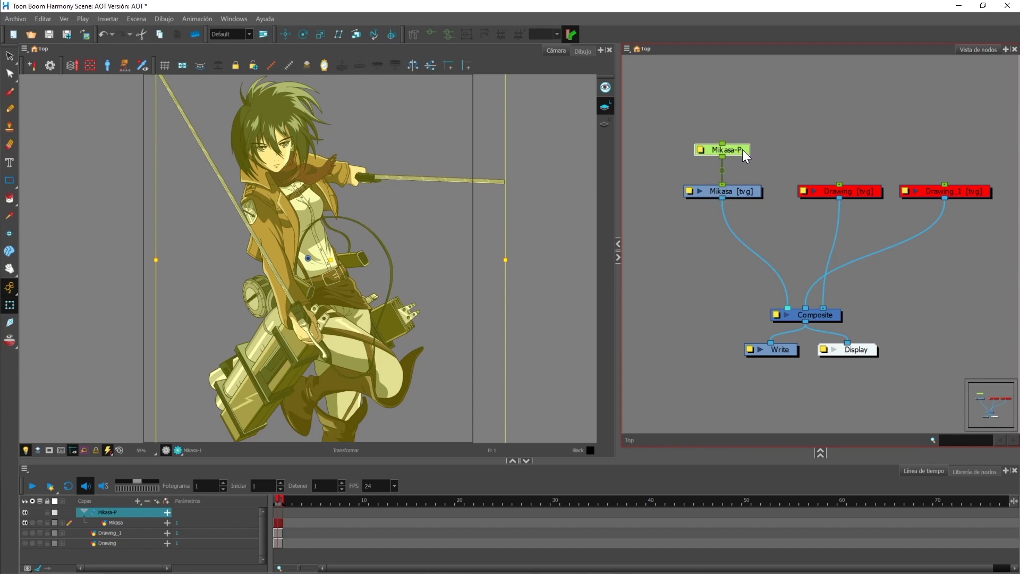
- Delete the Mikasa-P peg and create a new parent peg from the Mikasa node in the node network
key("Delete")
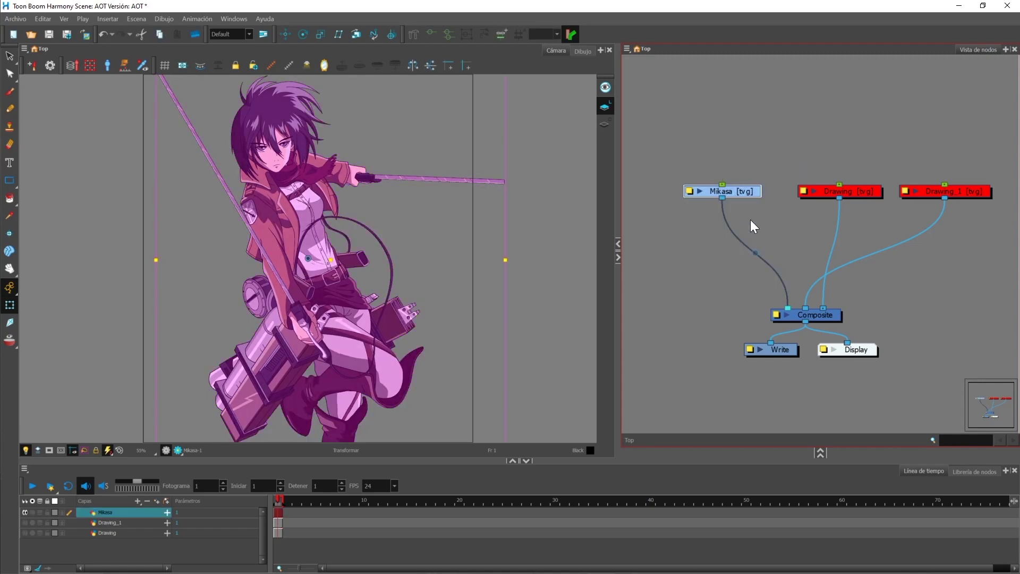
left_click(750, 219)
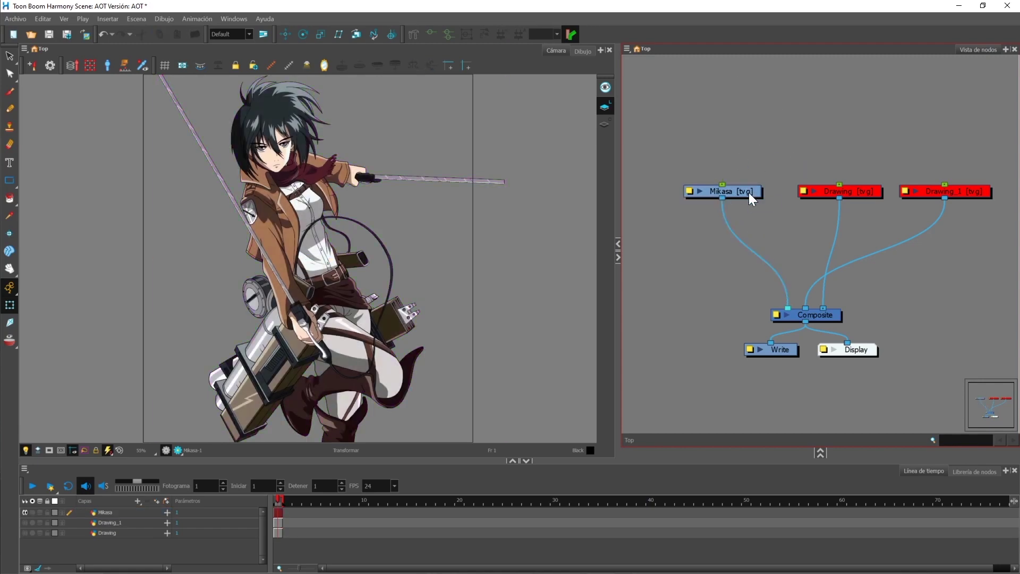
left_click(749, 195)
key("ctrl+p")
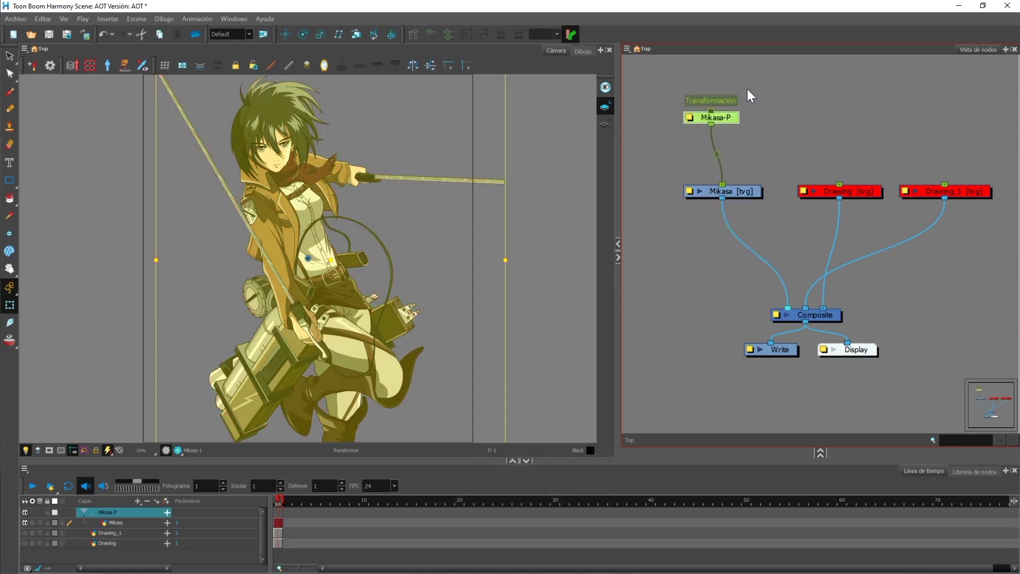
- Arrange the nodes with Mikasa-P directly above Mikasa, Drawing lower on the far right, and Drawing_1 between Mikasa and Drawing
left_click_drag(736, 120, 746, 155)
left_click_drag(676, 117, 716, 198)
left_click(789, 209)
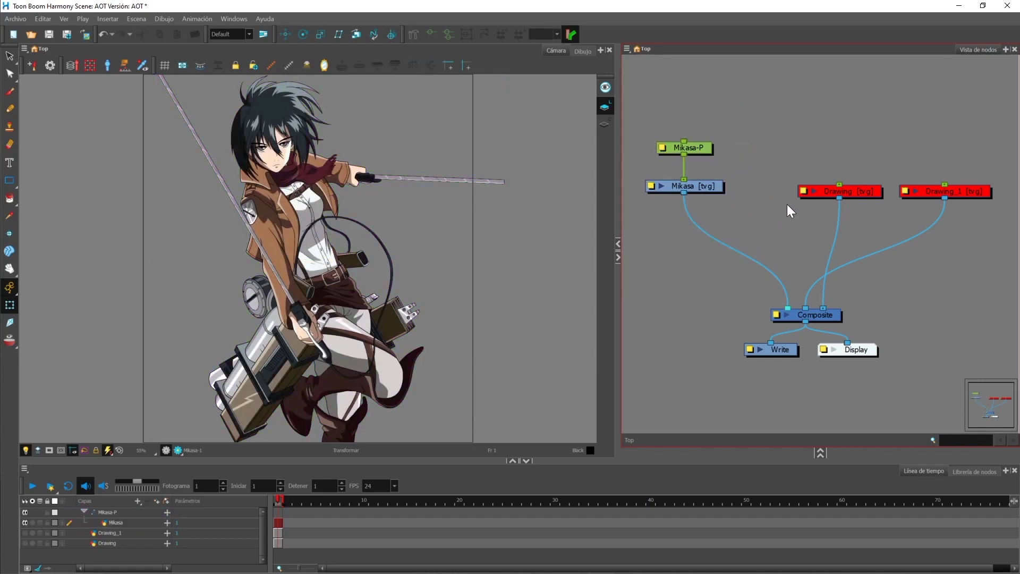
scroll(790, 210, "down", 2)
left_click(839, 196)
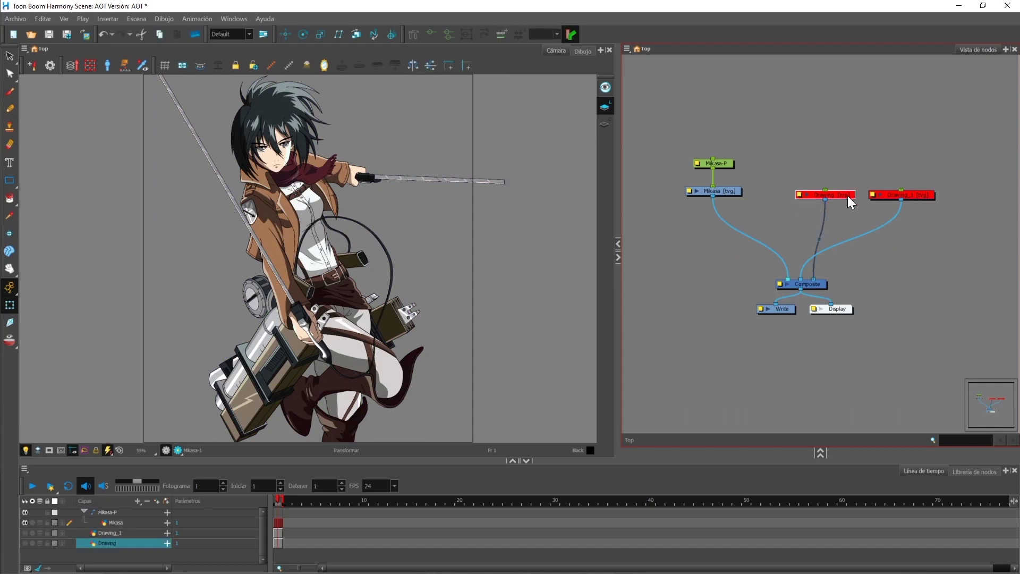
mouse_move(848, 197)
left_mouse_down()
mouse_move(920, 235)
mouse_move(946, 227)
left_mouse_up()
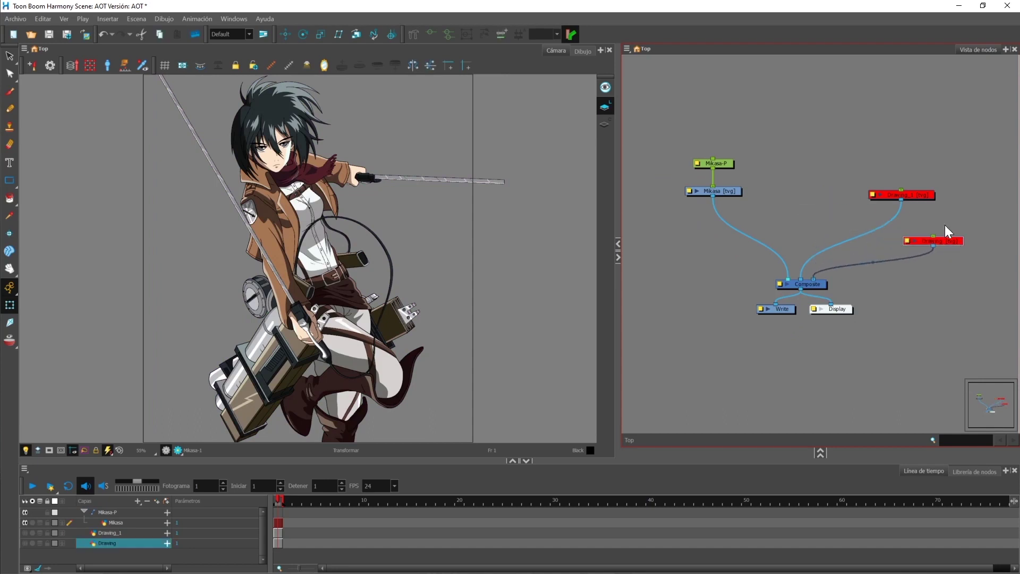
left_click_drag(926, 194, 884, 213)
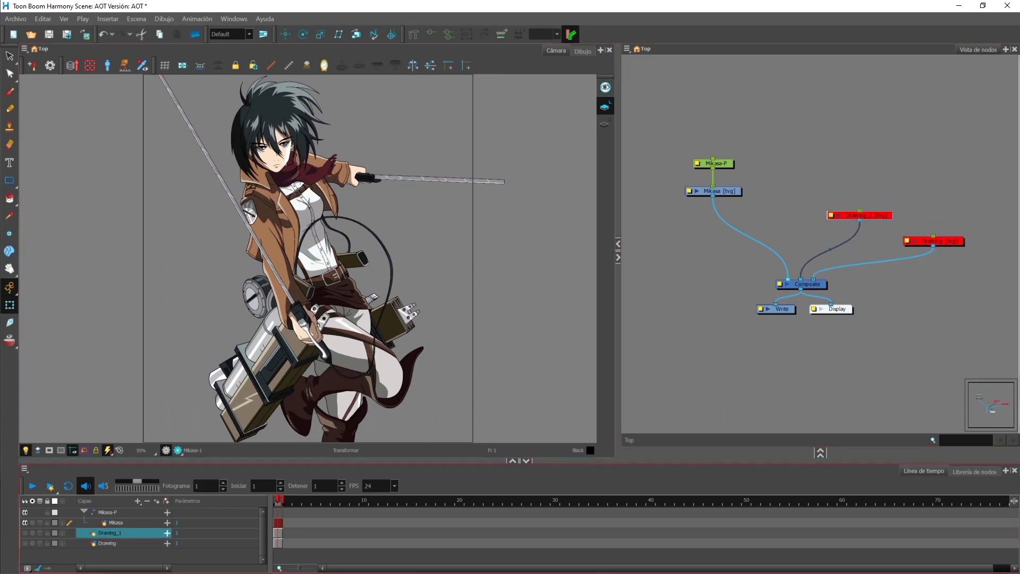
- Hide the Mikasa-P and Mikasa layers and view the Drawing_1 and Drawing sketches one at a time
left_click(27, 533)
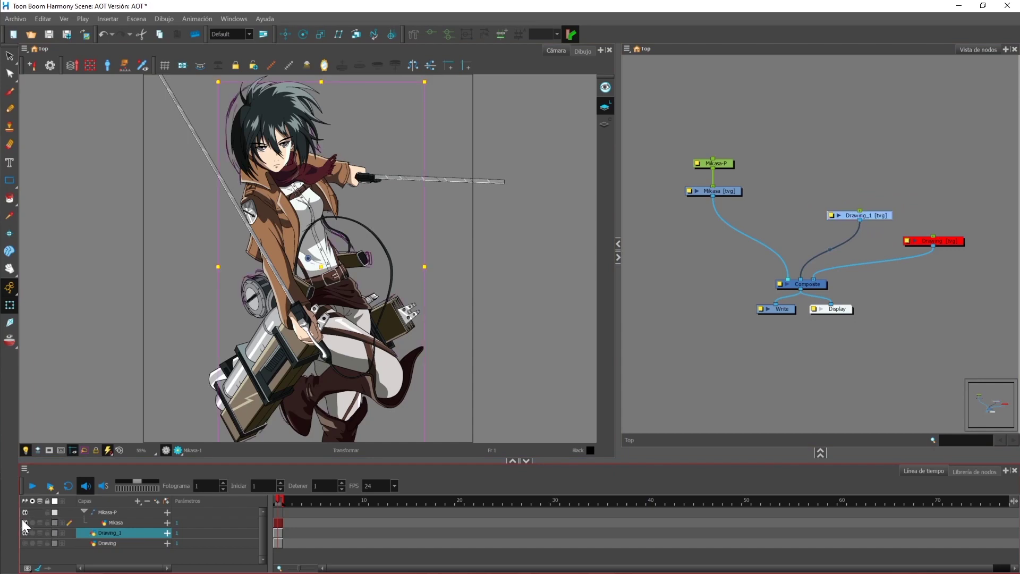
left_click(25, 512)
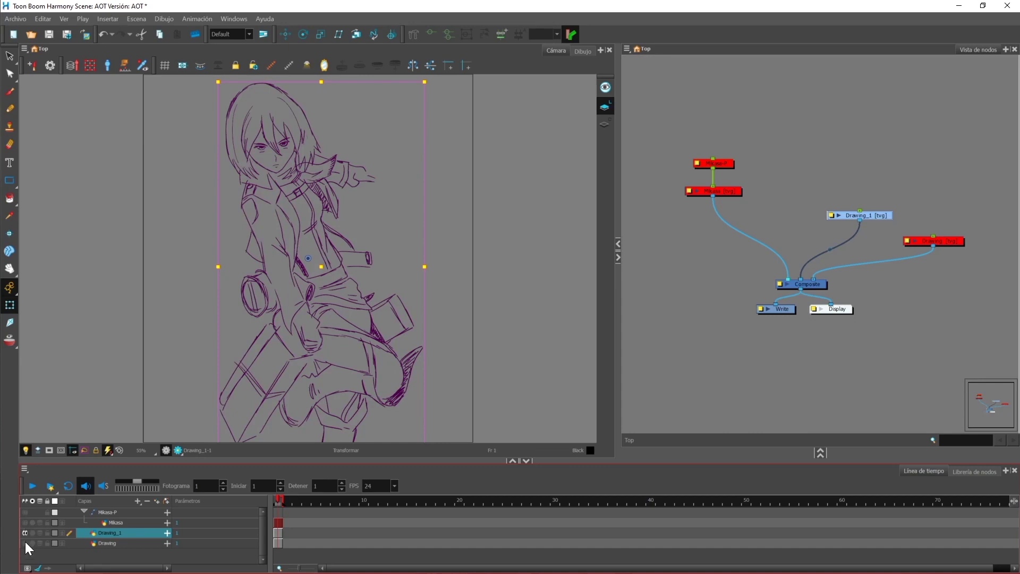
left_click(25, 533)
left_click(24, 543)
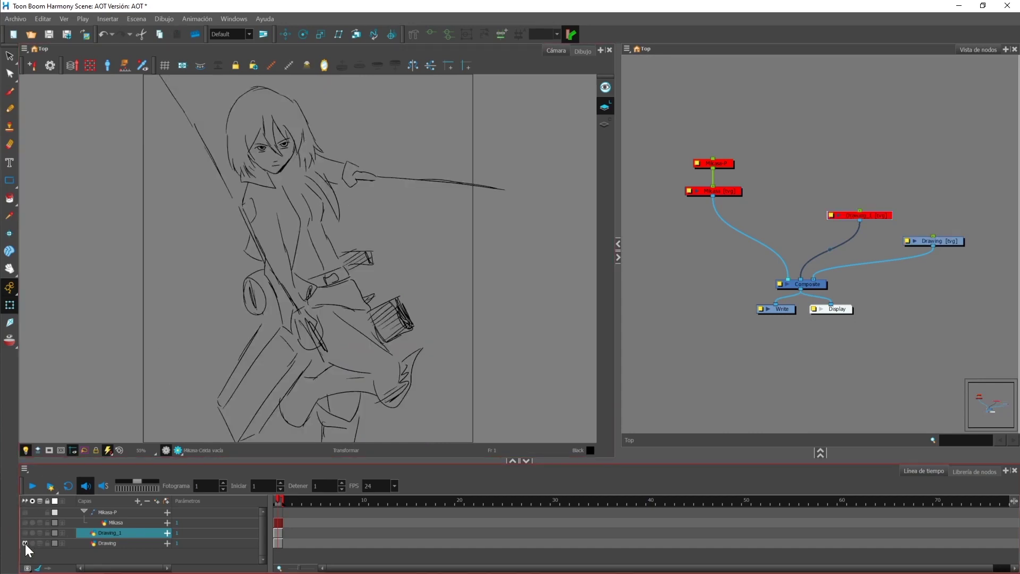
left_click(24, 544)
left_click(24, 533)
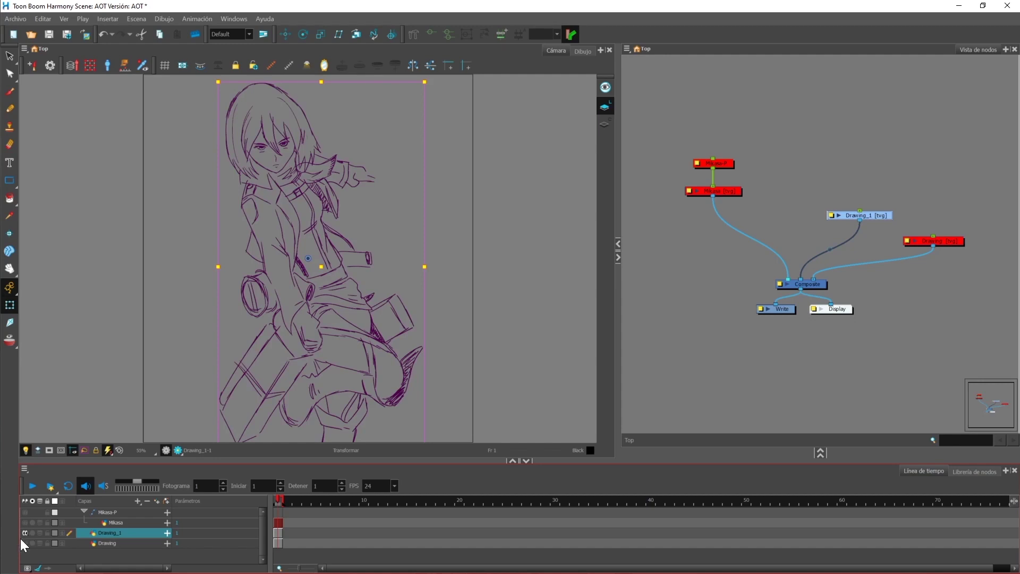
- Enable the Mikasa layer again and leave the Drawing_1 and Drawing sketch layers disabled
left_click(24, 543)
left_click(25, 522)
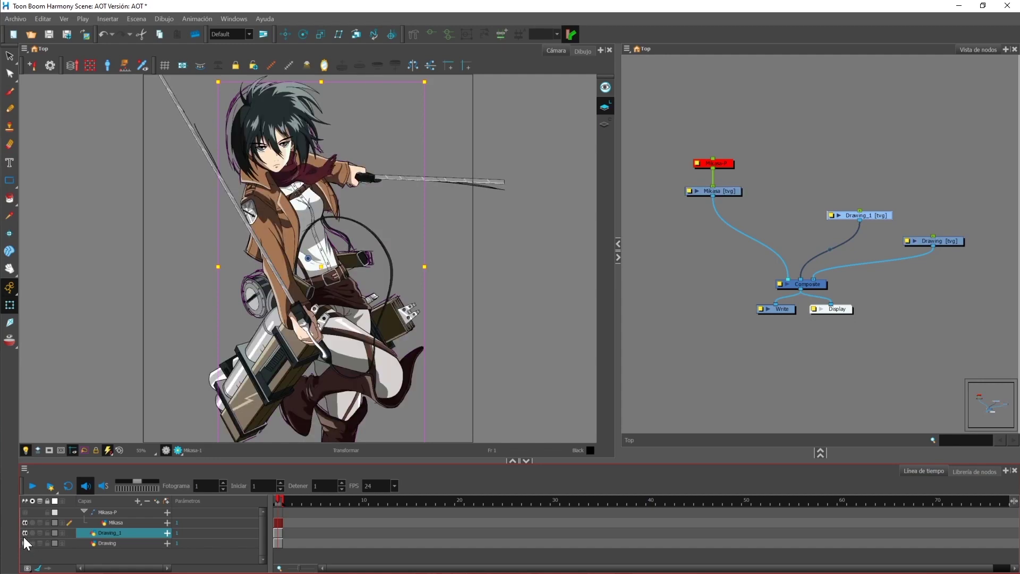
left_click(25, 532)
left_click(24, 543)
left_click(821, 244)
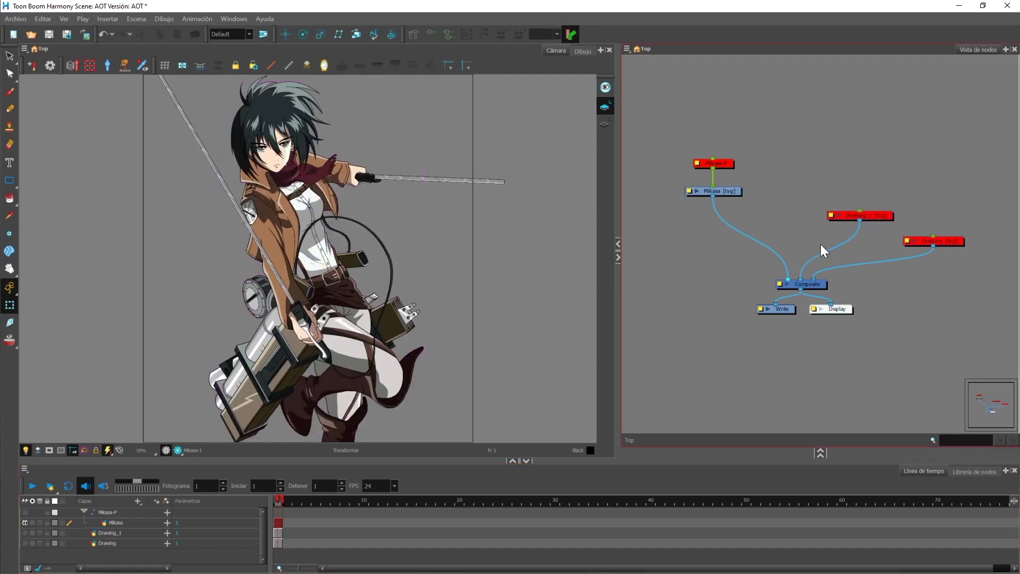
- Move the Mikasa node lower and disconnect the Mikasa, Drawing_1 and Drawing nodes from the Composite node
scroll(813, 243, "up", 2)
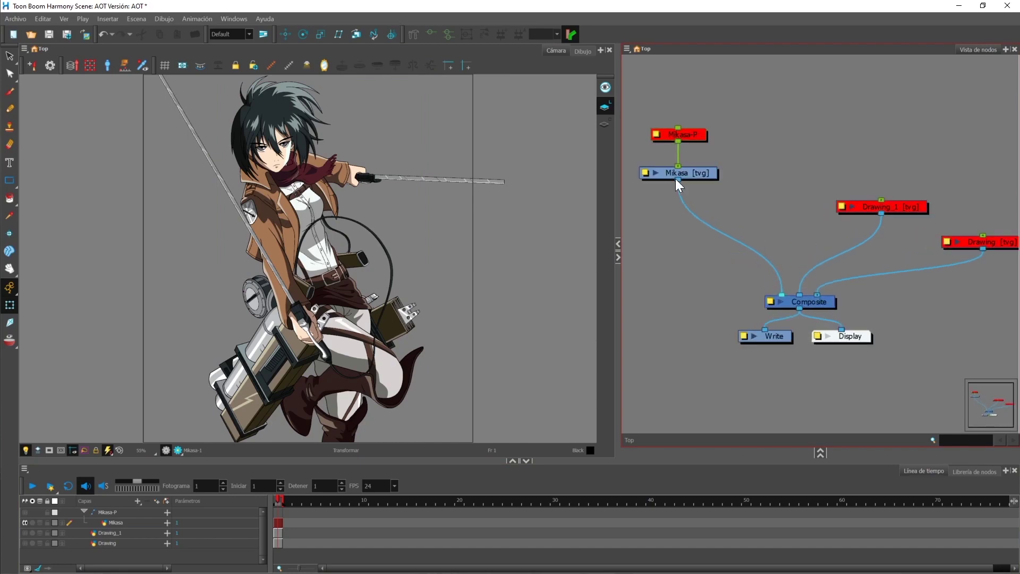
left_click_drag(691, 174, 690, 224)
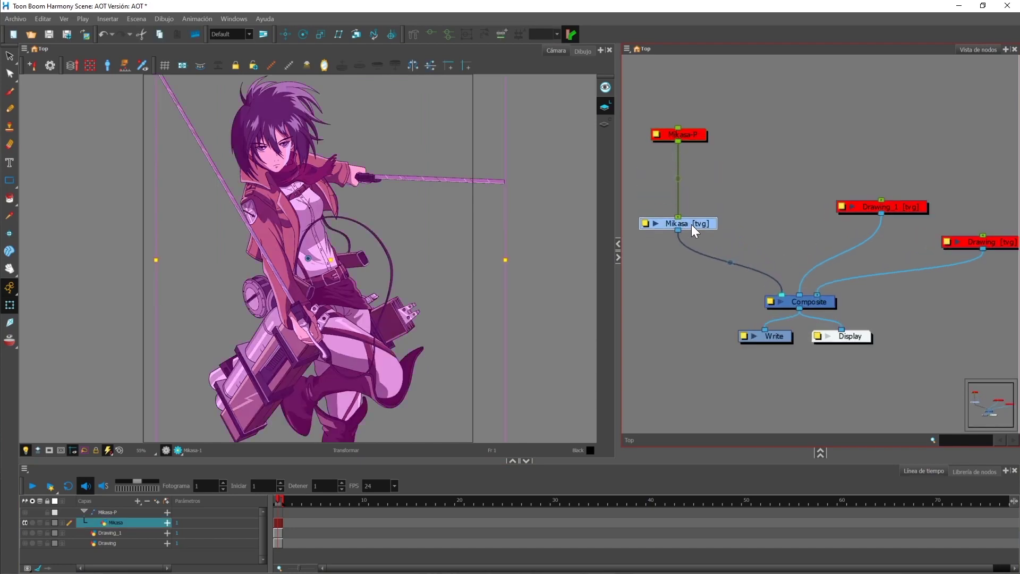
left_click(808, 305)
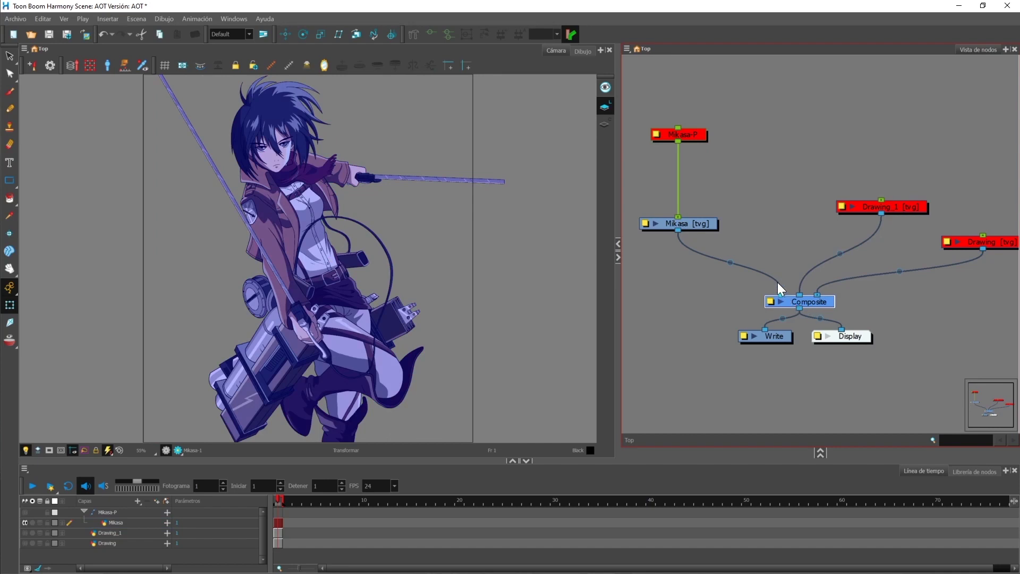
left_click_drag(777, 282, 774, 260)
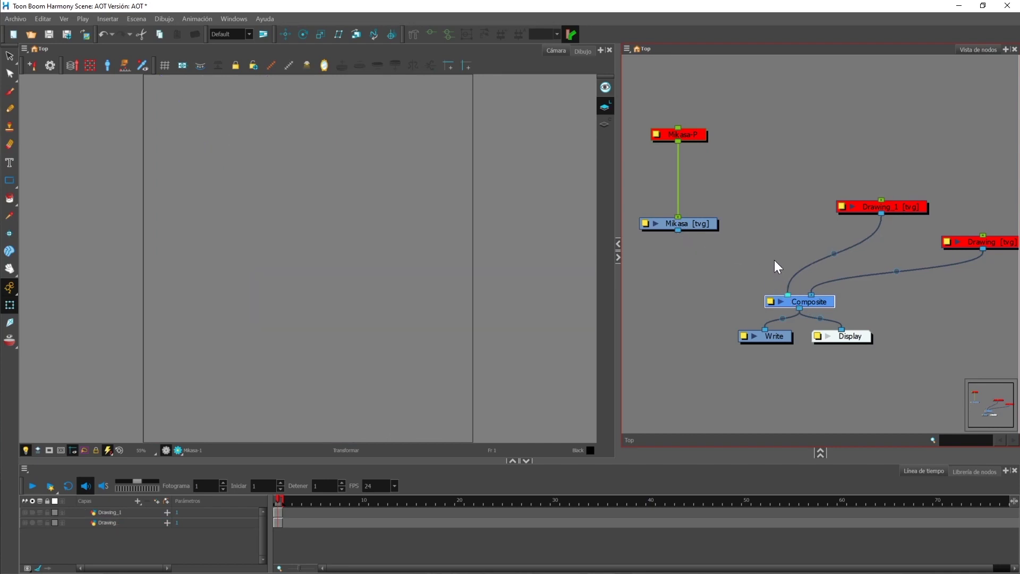
left_click(849, 247)
key("Delete")
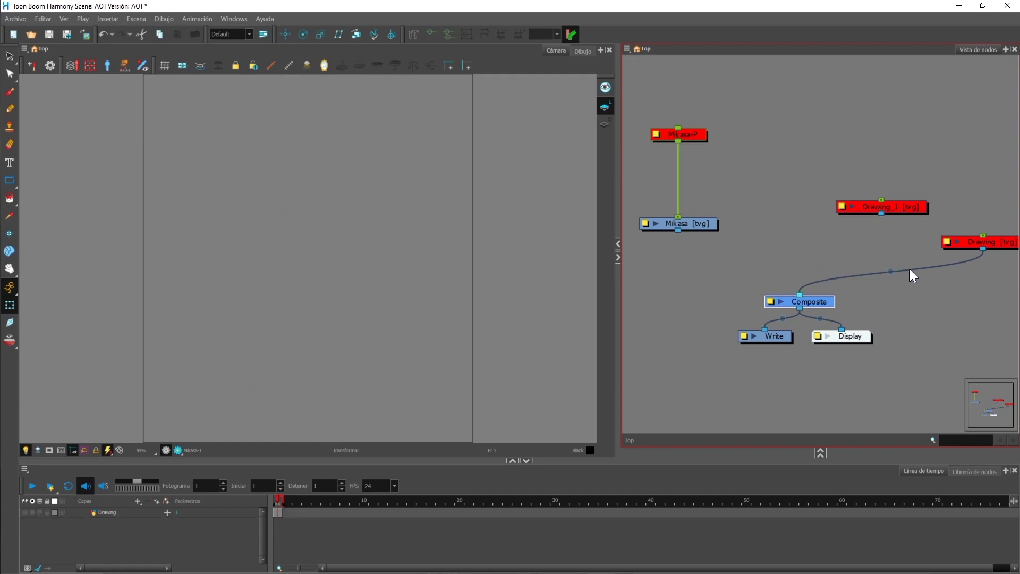
left_click(910, 269)
key("Delete")
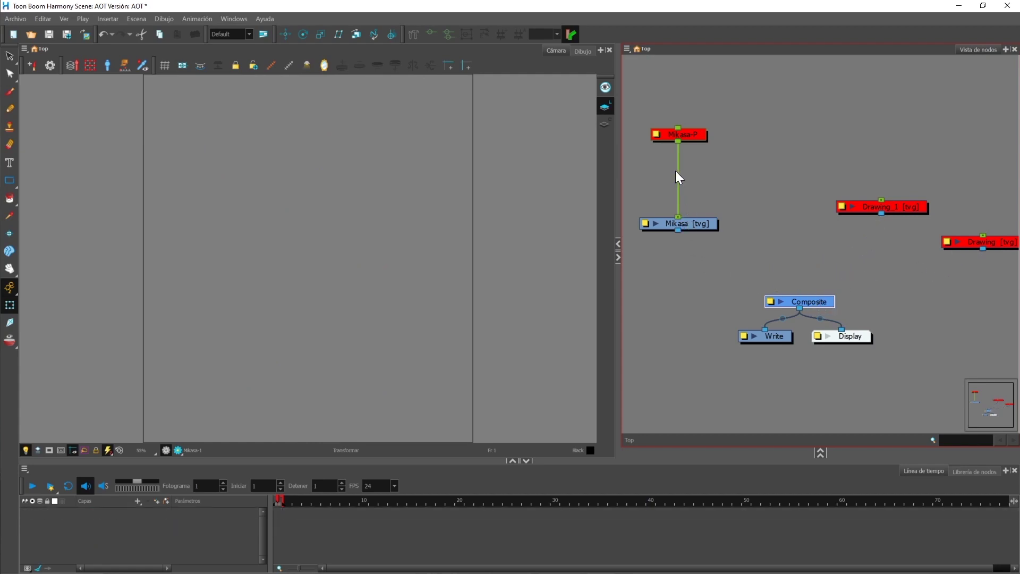
- Delete the Mikasa-P peg node and connect the Mikasa drawing node back to the Composite node
left_click(693, 139)
key("Delete")
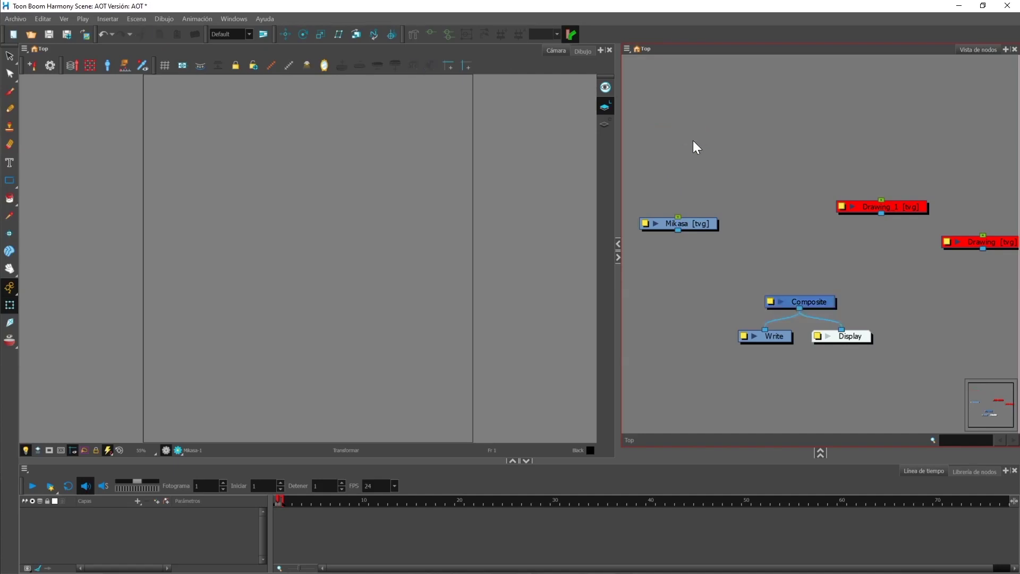
left_click_drag(678, 231, 775, 289)
scroll(742, 289, "down", 1)
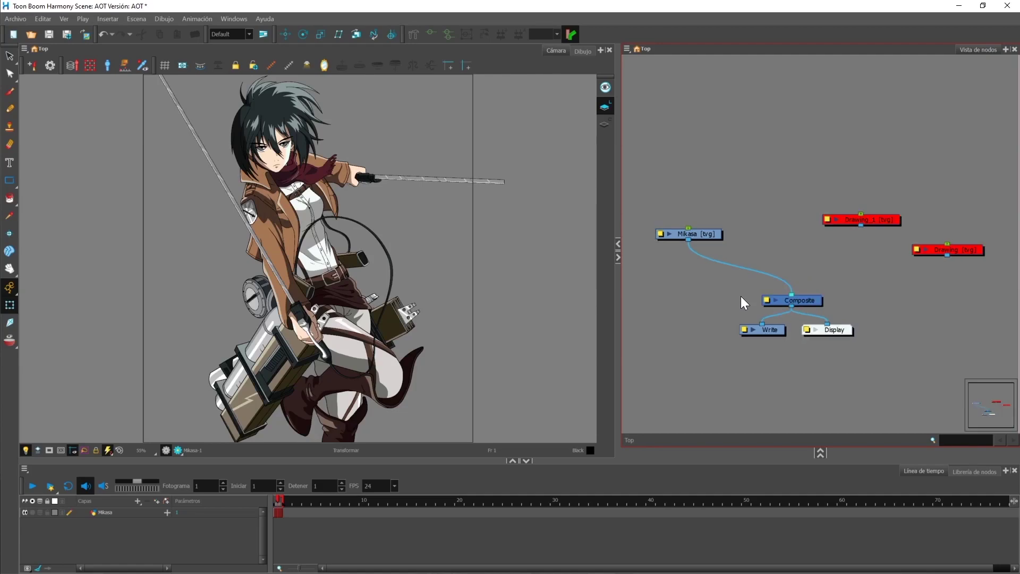
- Add a Blur-Gaussian node from the node library's Favoritos category and place it below the Mikasa node
left_click(983, 473)
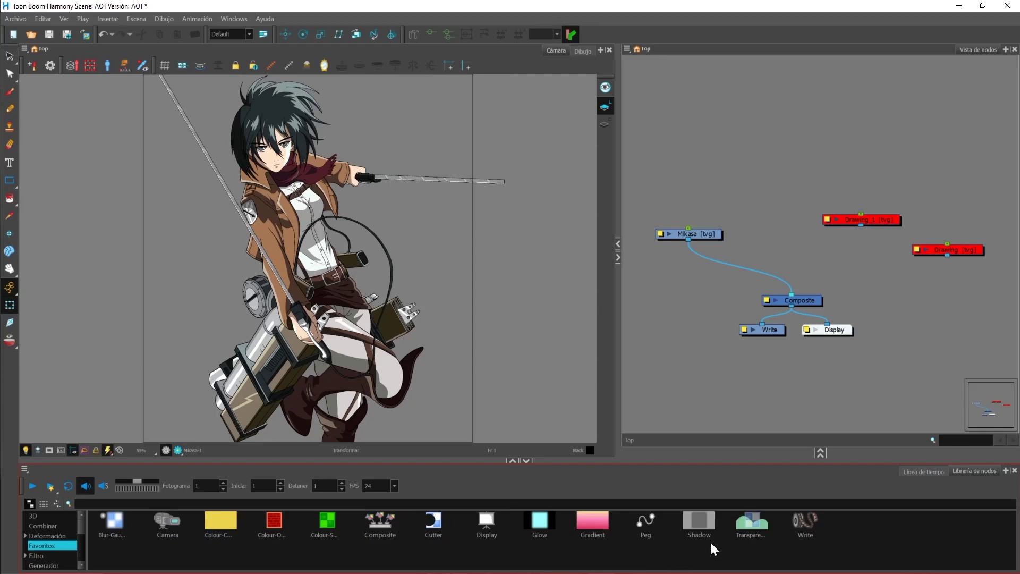
left_click(114, 523)
scroll(247, 137, "up", 6)
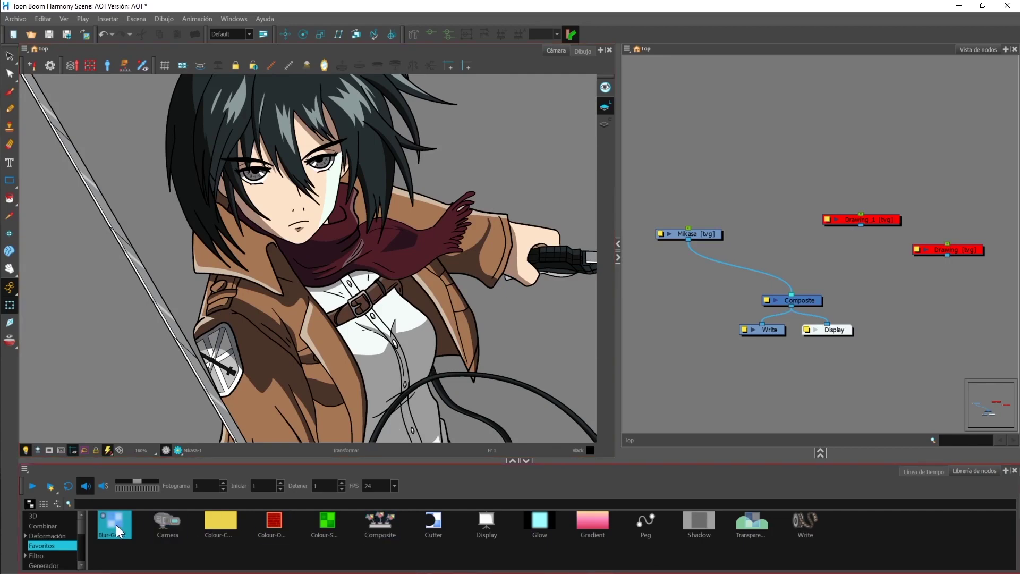
left_click_drag(116, 525, 674, 262)
left_click_drag(687, 166, 697, 292)
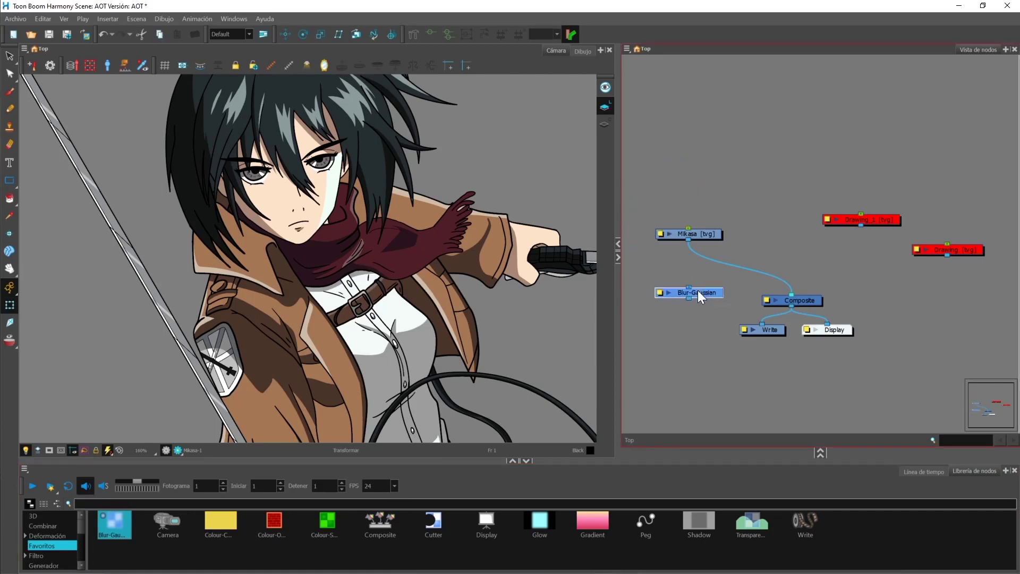
- Position the Mikasa node above Blur-Gaussian and reroute Mikasa's connection from the Composite node into Blur-Gaussian
mouse_move(710, 233)
left_mouse_down()
mouse_move(707, 197)
mouse_move(725, 206)
mouse_move(704, 196)
left_mouse_up()
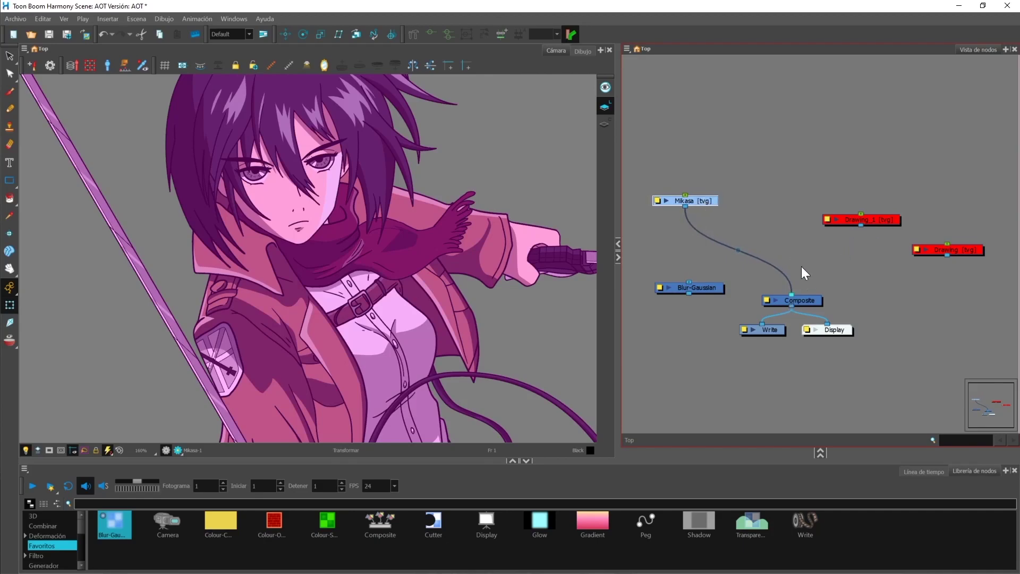
left_click_drag(707, 260, 709, 255)
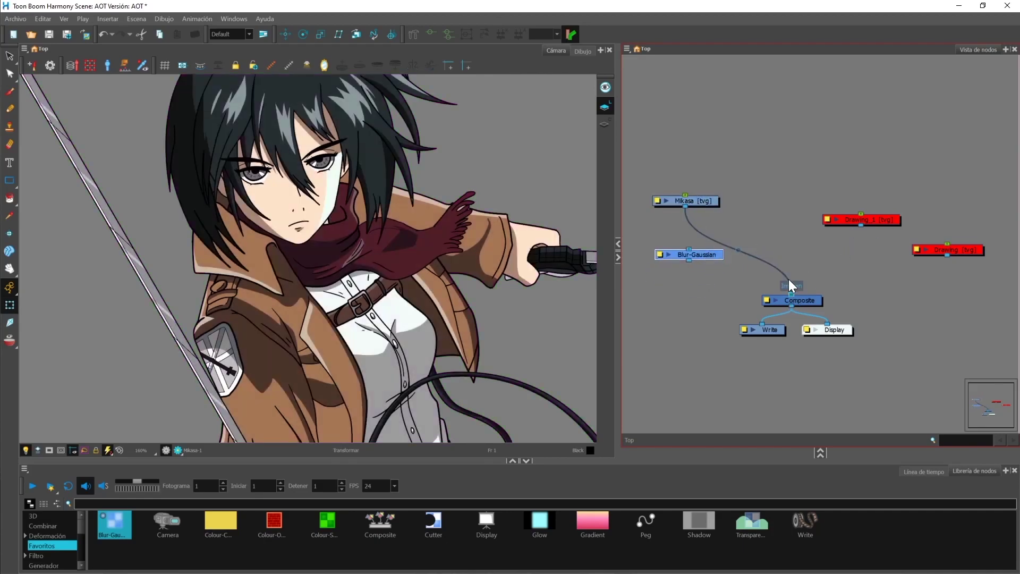
left_click_drag(789, 279, 683, 250)
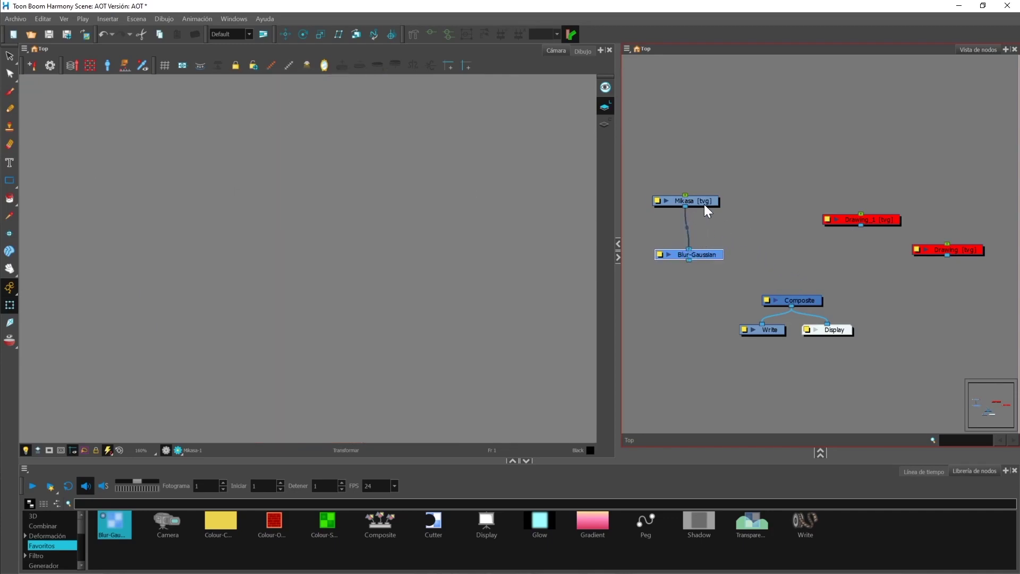
- Align the Mikasa and Blur-Gaussian nodes closely one above the other and connect Blur-Gaussian's output to the Composite node
left_click_drag(704, 202, 708, 187)
left_click_drag(710, 254, 705, 225)
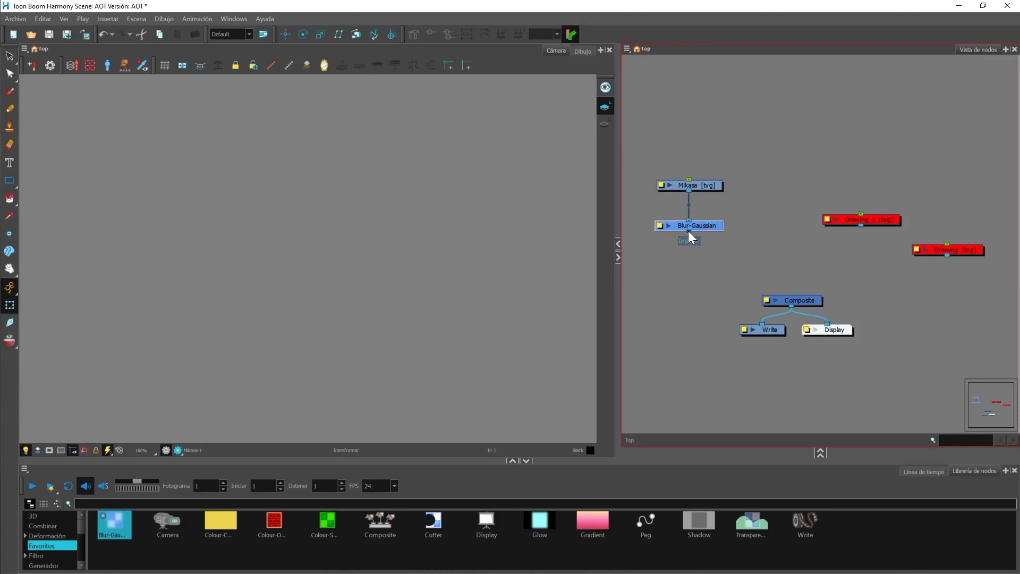
left_click_drag(714, 279, 767, 286)
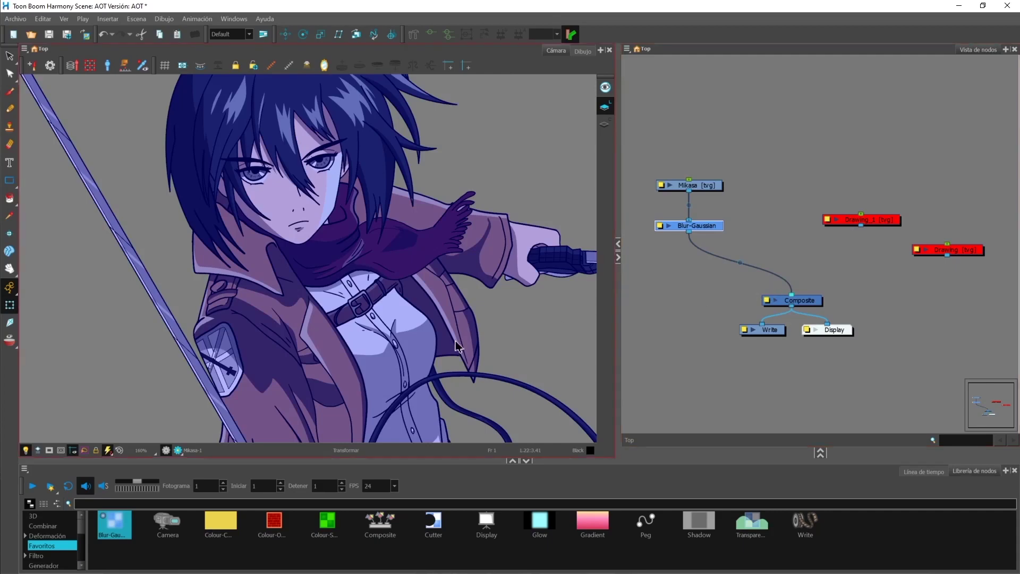
- Show the rendered preview in the camera view and set the Blur-Gaussian node's Desenfoque value to 5, then reduce it to 2
left_click(178, 451)
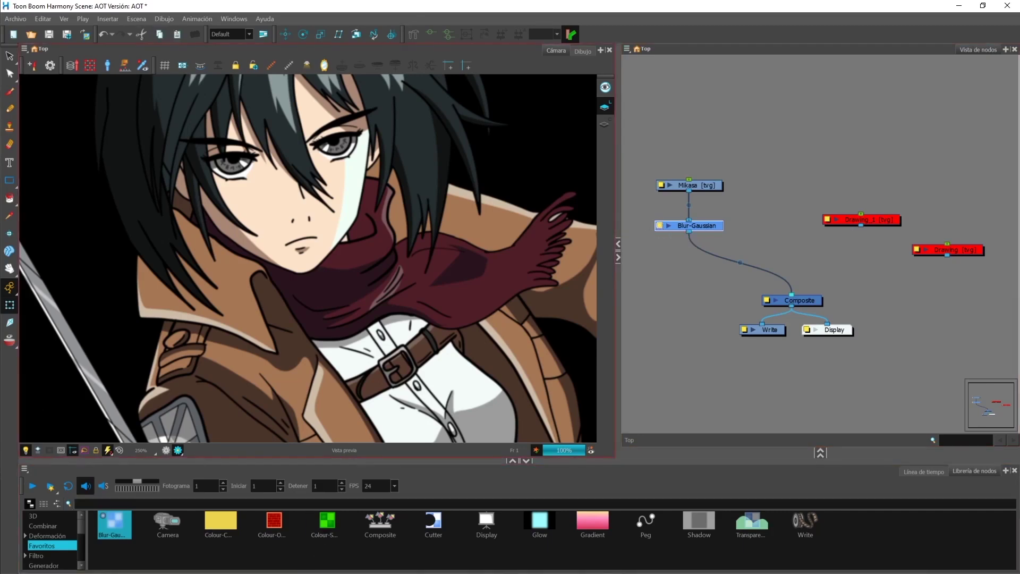
left_click_drag(324, 298, 599, 245)
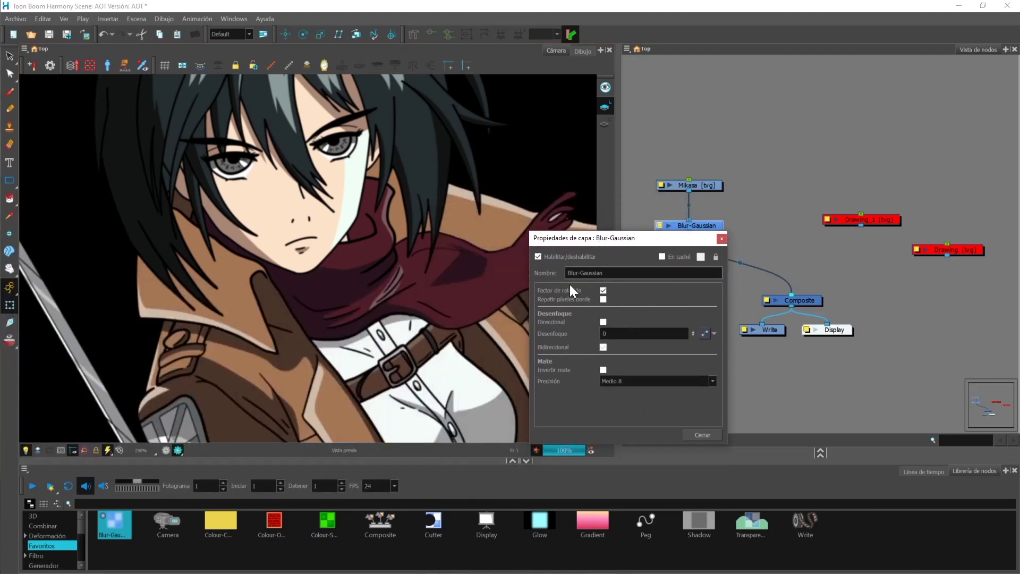
left_click(606, 333)
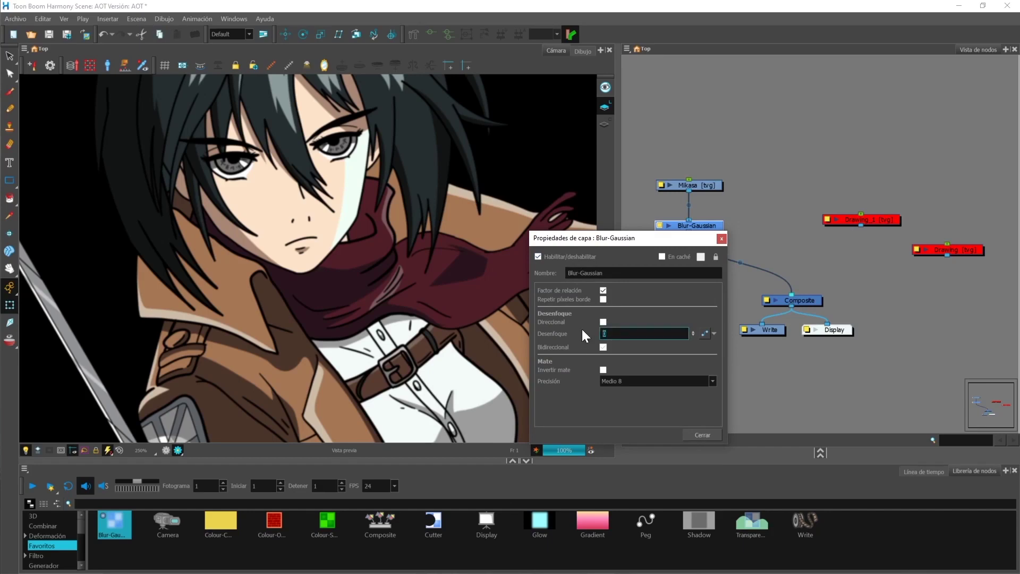
left_click(611, 273)
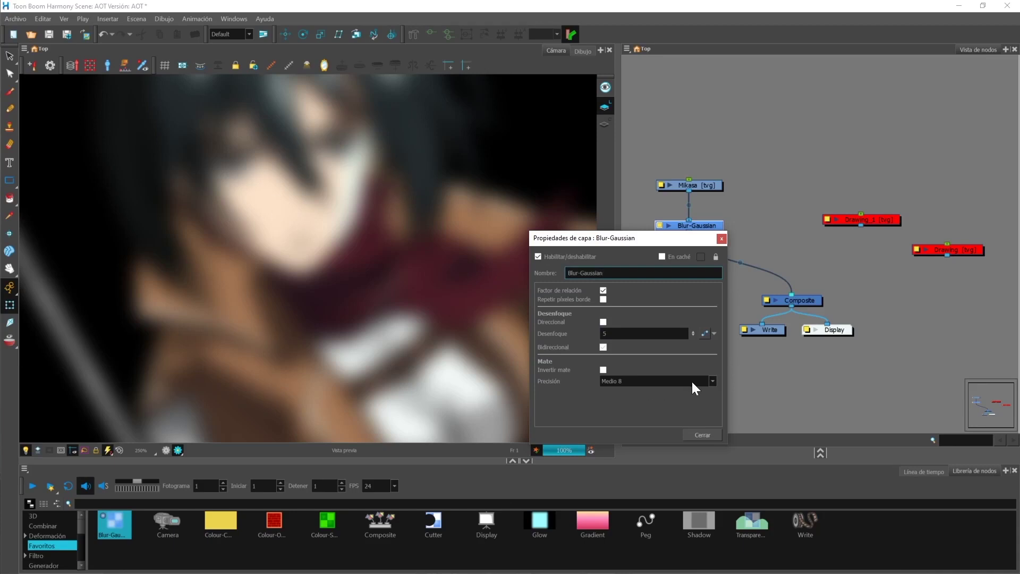
left_click(611, 333)
type("2")
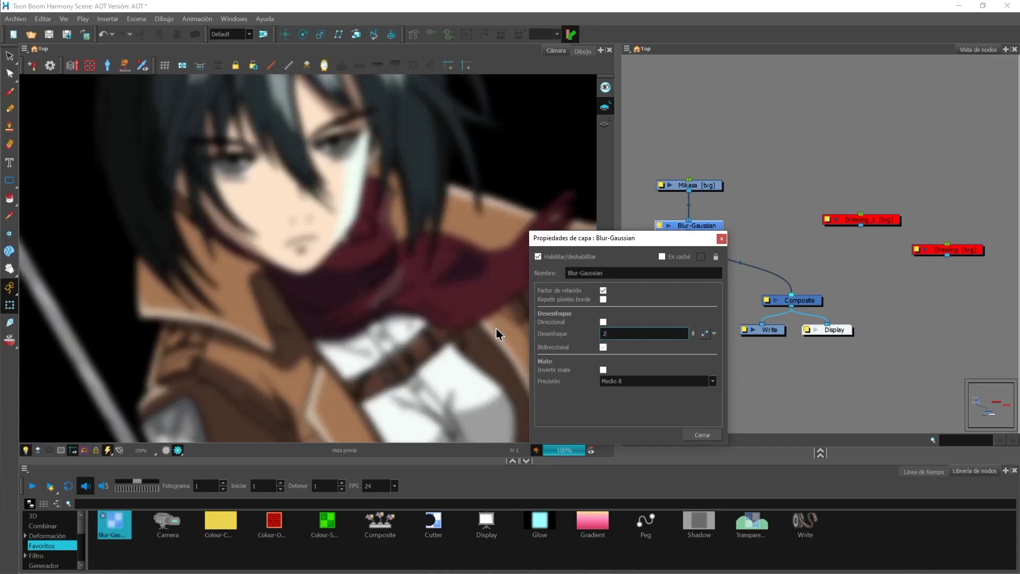
left_click(721, 238)
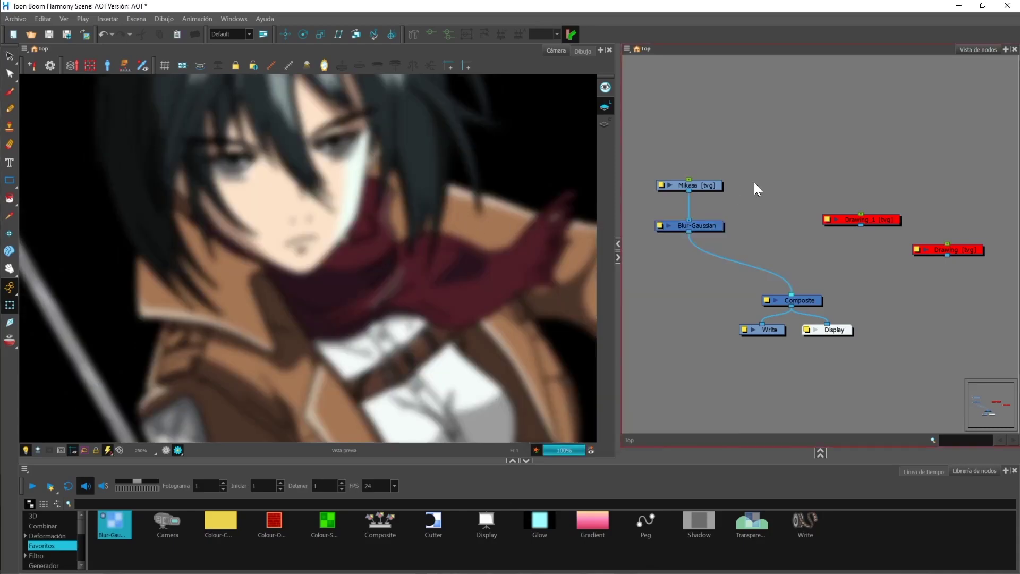
- Duplicate the Mikasa drawing node and place the copy beside the original, level with it
left_click(700, 186)
key("ctrl+c")
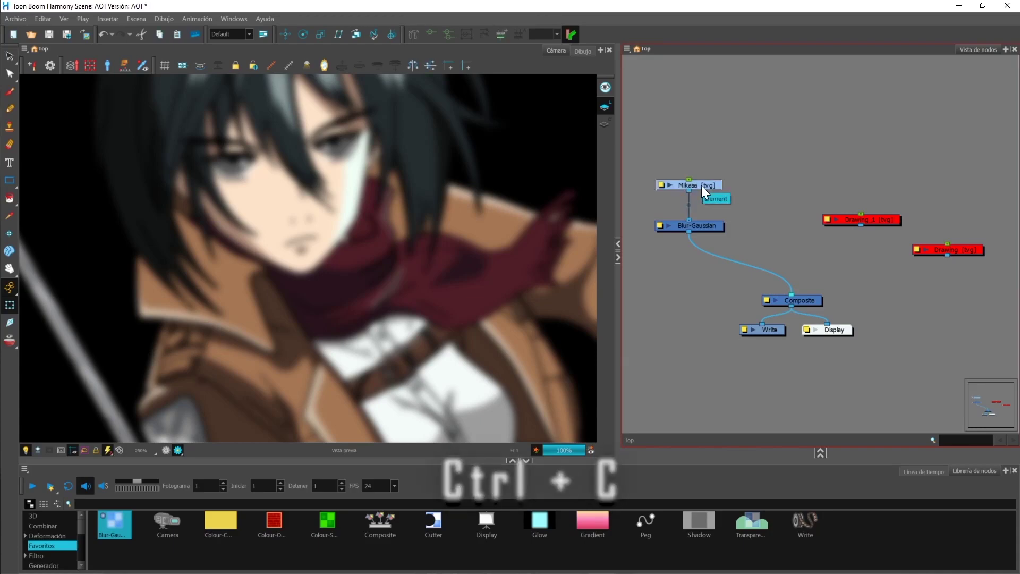
key("ctrl+v")
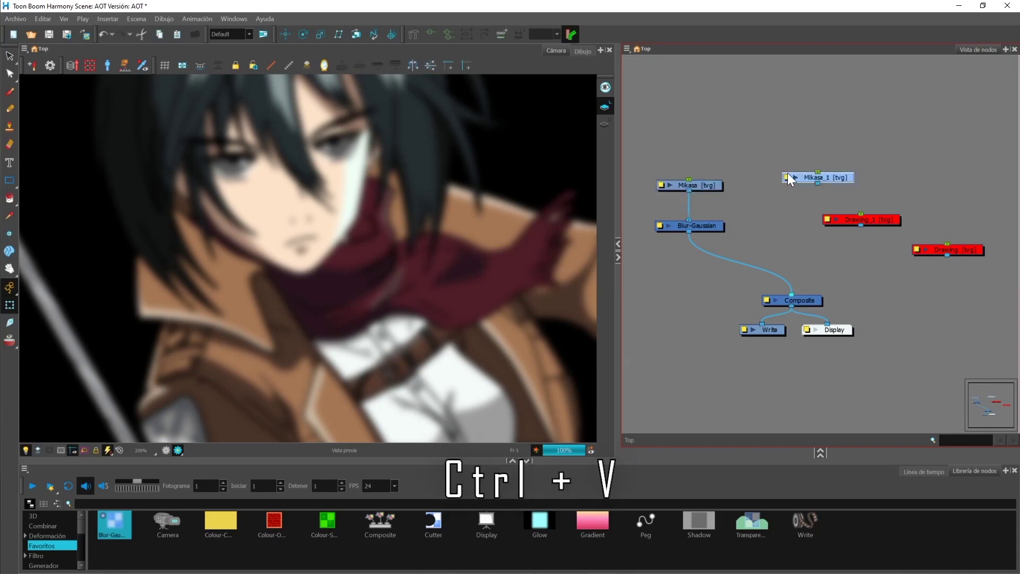
left_click_drag(843, 177, 795, 184)
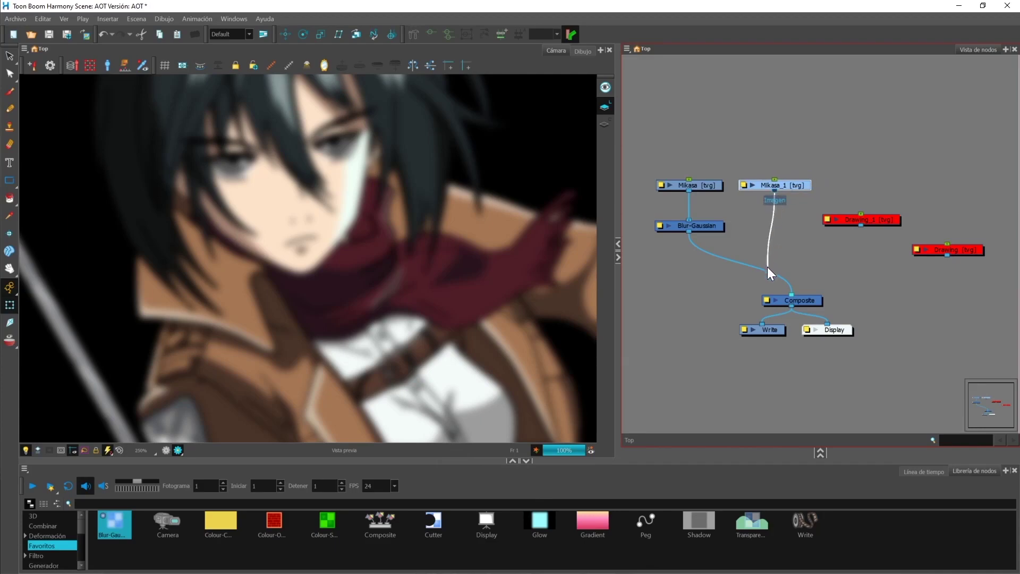
- Connect the Mikasa copy to the Composite node and swap the input order so the blurred version lies in front, with the timeline shown
left_click_drag(767, 267, 766, 292)
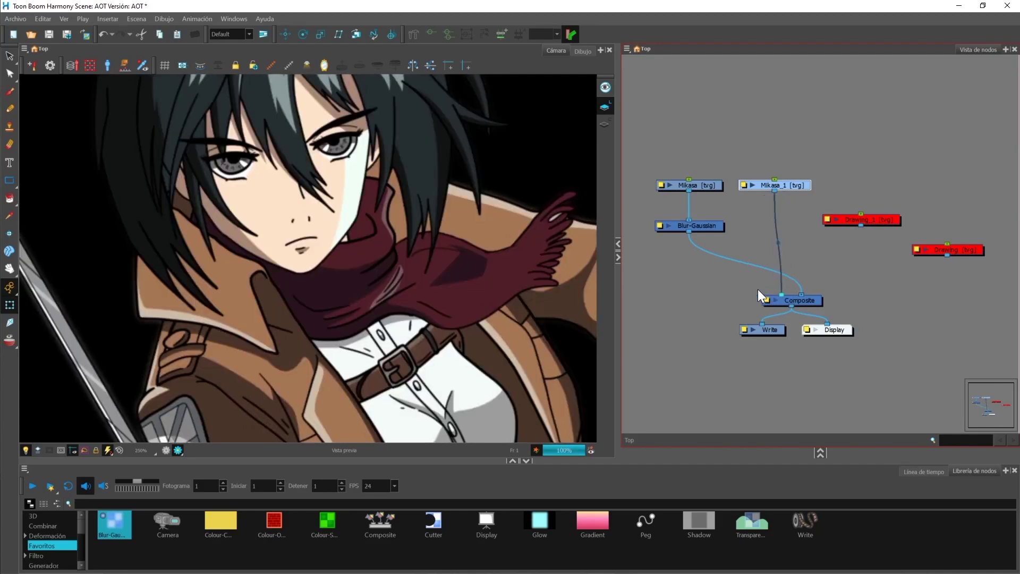
left_click(924, 471)
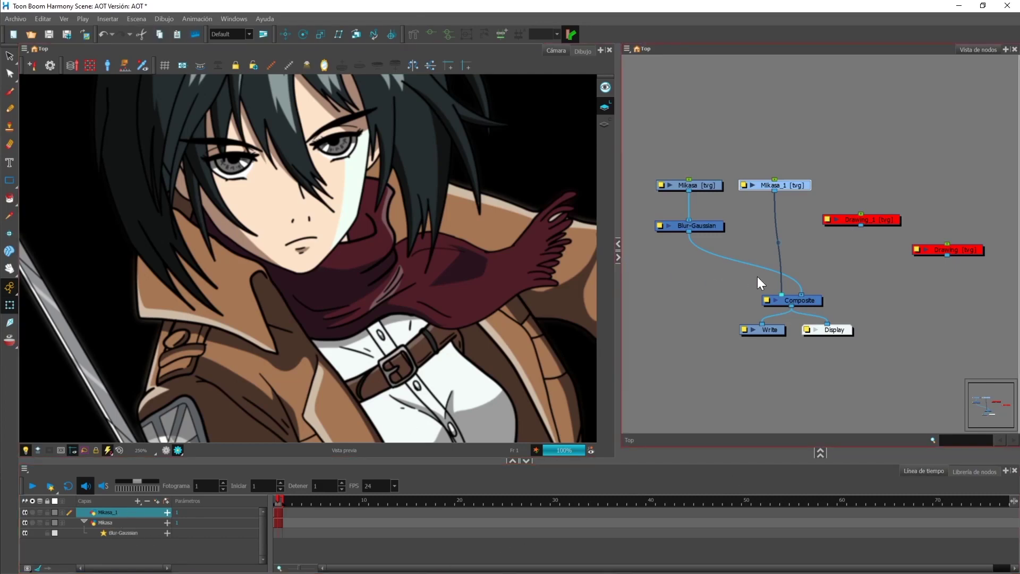
left_click_drag(799, 282, 770, 296)
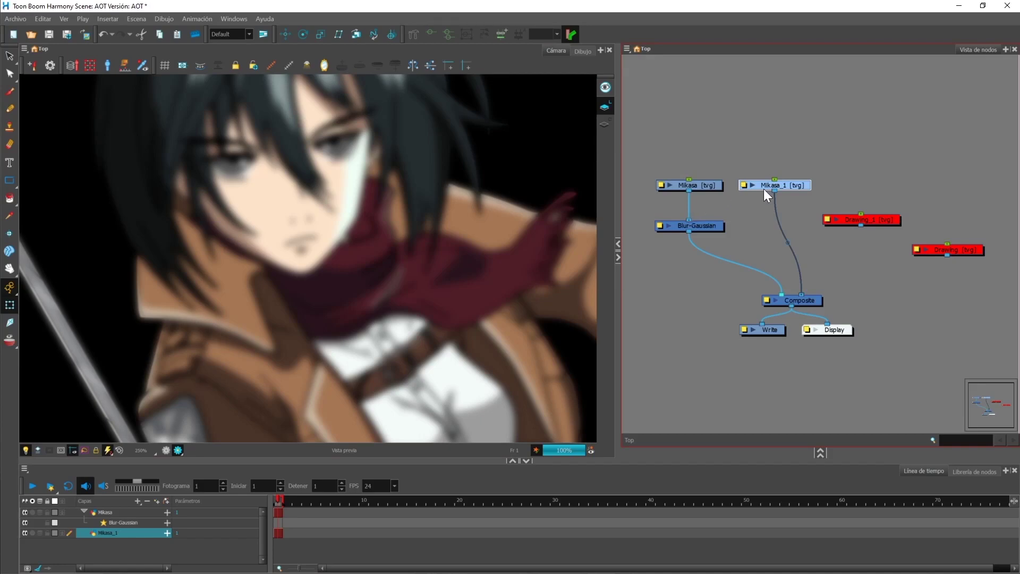
- Delete the Mikasa copy and the Blur-Gaussian node, and return the camera view to its normal non-rendered display
left_click(778, 184)
key("Delete")
key("Delete")
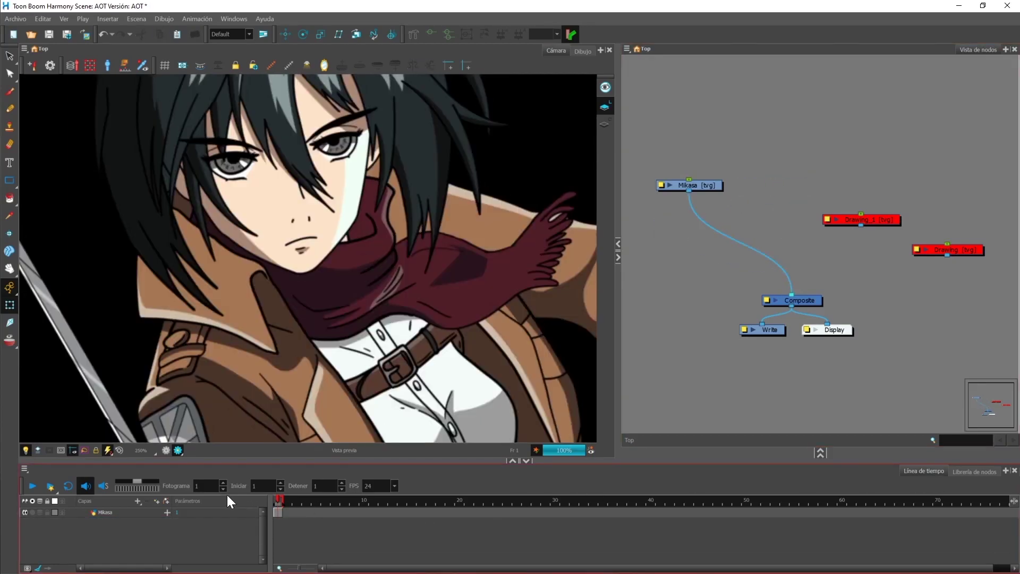
left_click(167, 451)
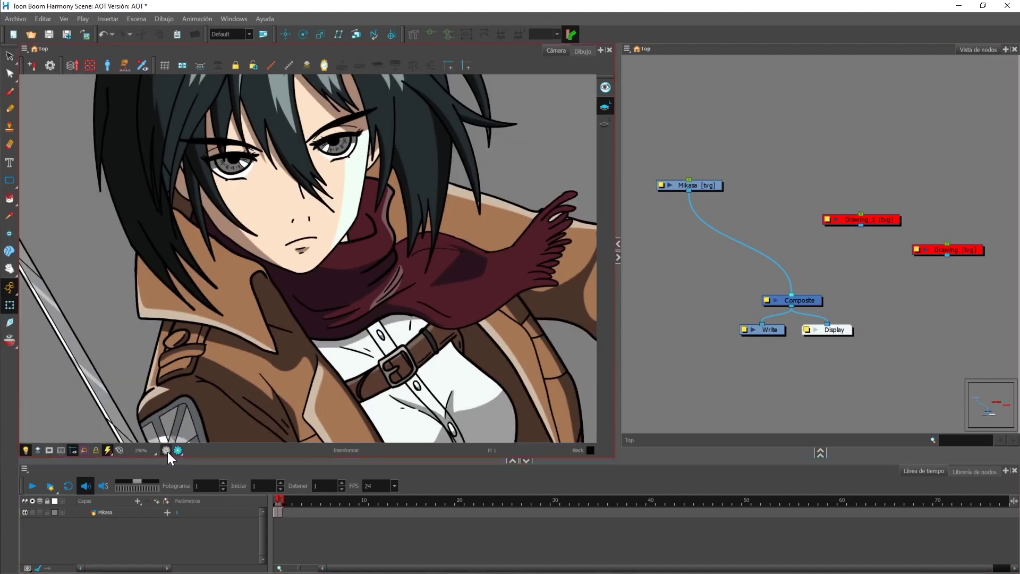
- Insert a Trasfondo backdrop in the node view and arrange and size it so that it encloses the Drawing_1 and Drawing nodes
left_click(627, 49)
mouse_move(647, 106)
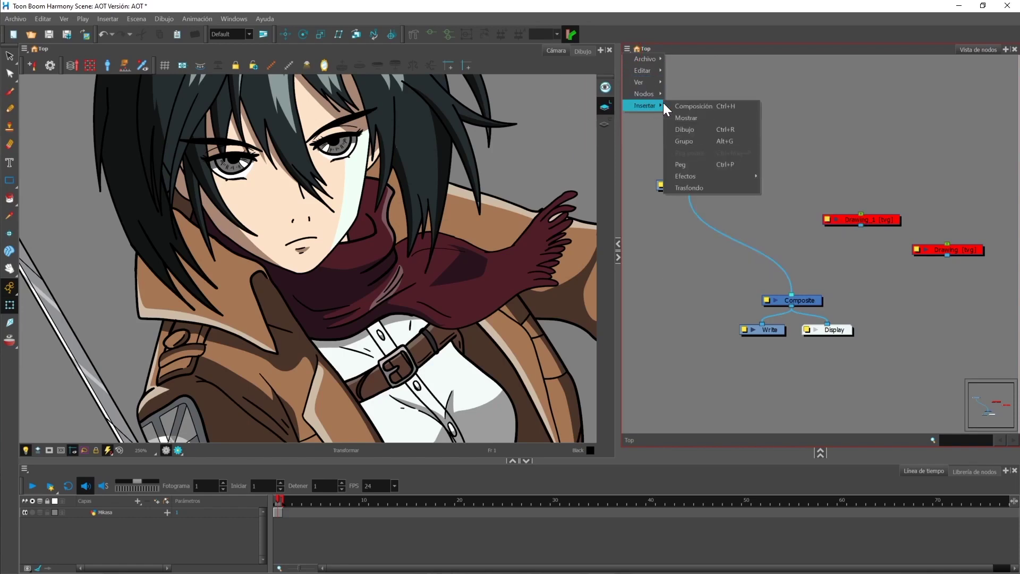
left_click(723, 186)
left_click_drag(722, 165, 824, 106)
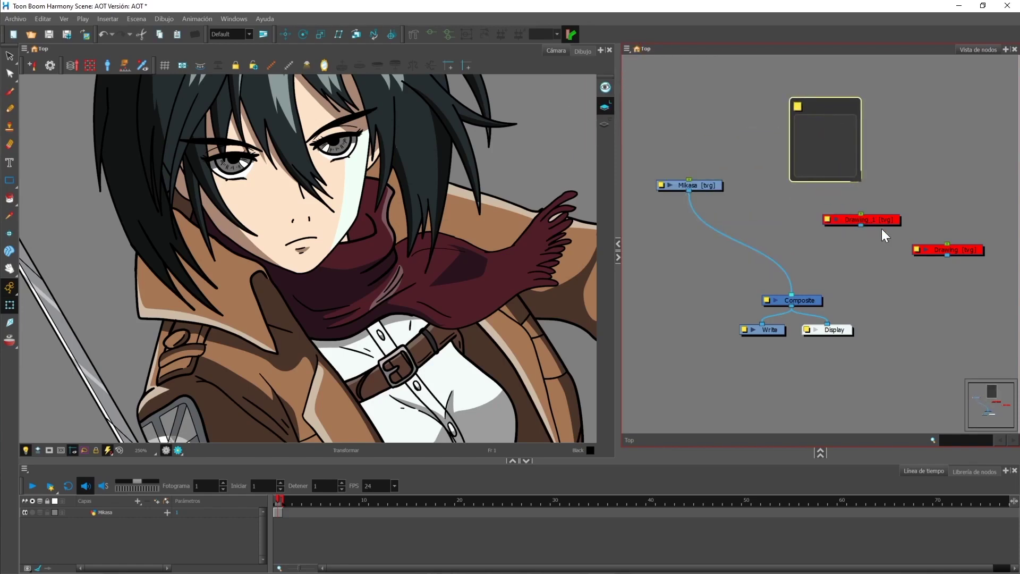
left_click_drag(885, 224, 966, 232)
mouse_move(859, 180)
left_mouse_down()
mouse_move(905, 223)
mouse_move(866, 154)
left_mouse_up()
- Name the backdrop Borrador and give it a blue-violet colour
left_click(865, 111)
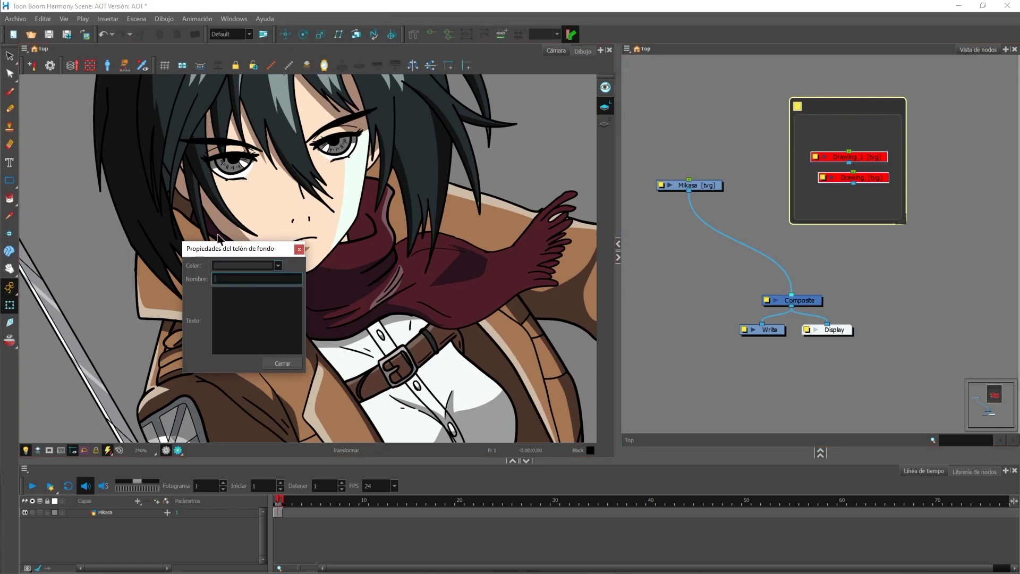
type("Borrador")
left_click(277, 266)
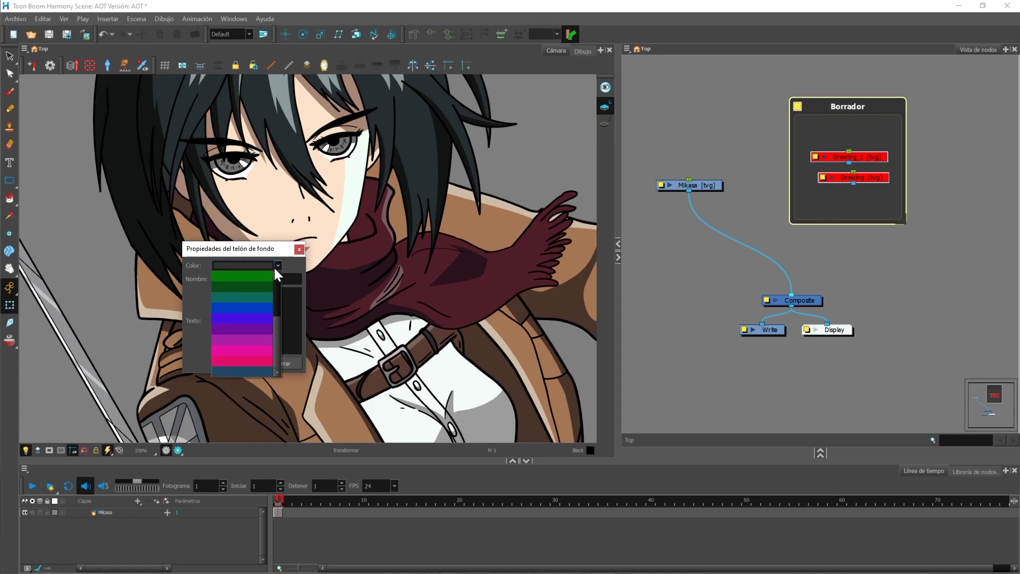
left_click(239, 317)
left_click(279, 365)
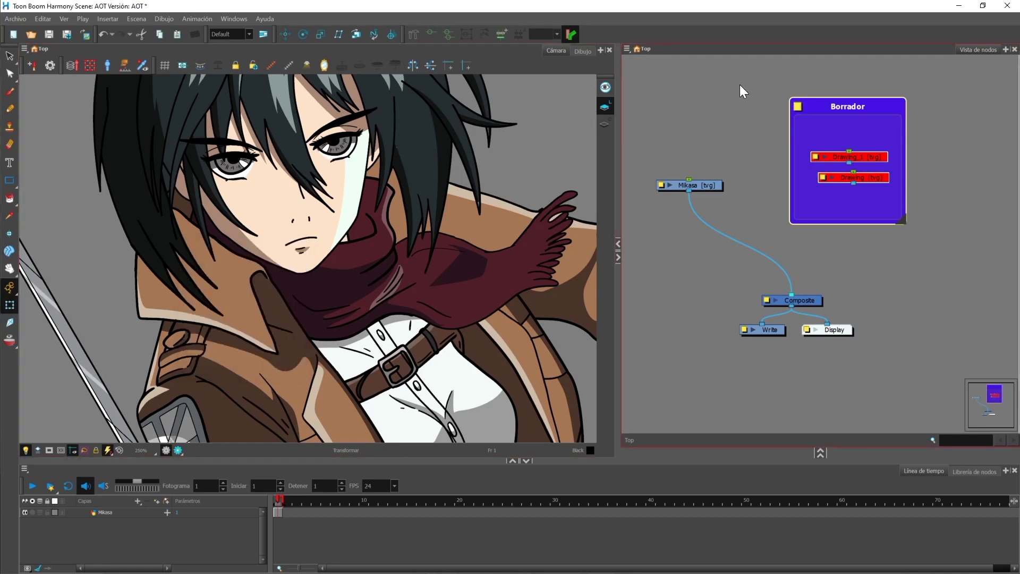
- Move the Borrador backdrop with its drawings farther away from the Composite network and move the Mikasa node higher
left_click(925, 264)
left_click_drag(872, 106, 961, 106)
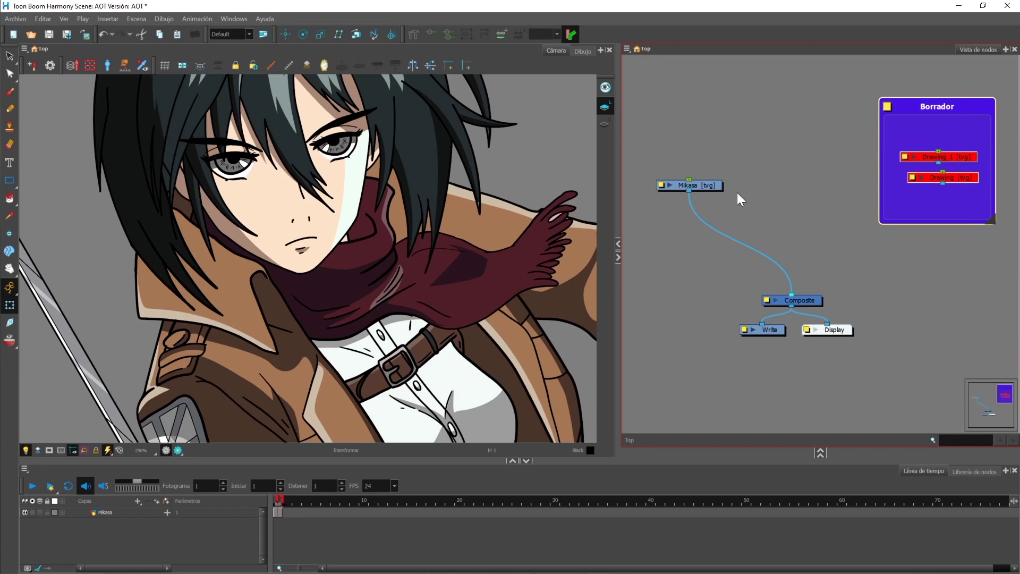
left_click_drag(717, 185, 731, 124)
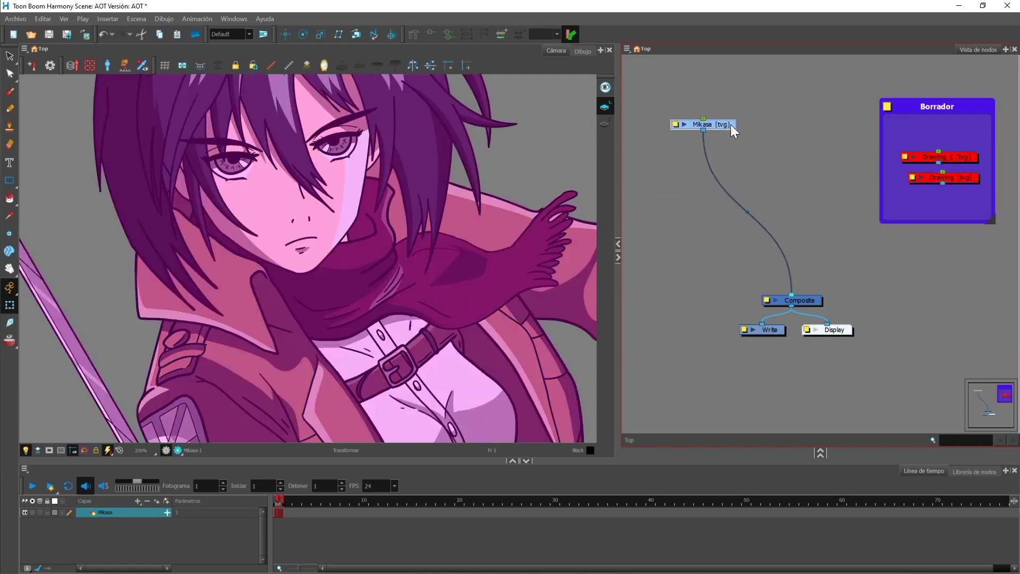
left_click(772, 161)
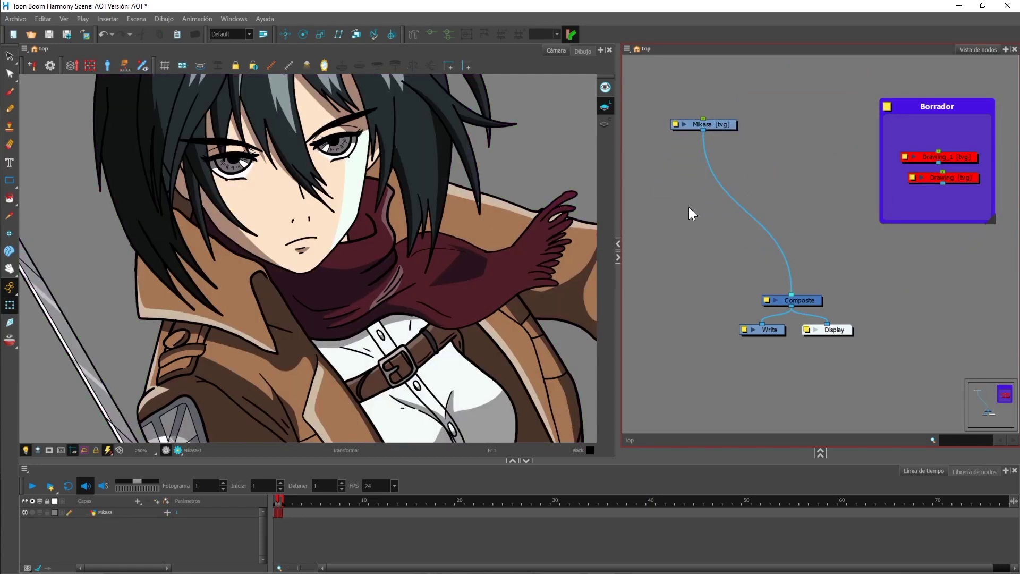
scroll(707, 242, "down", 1)
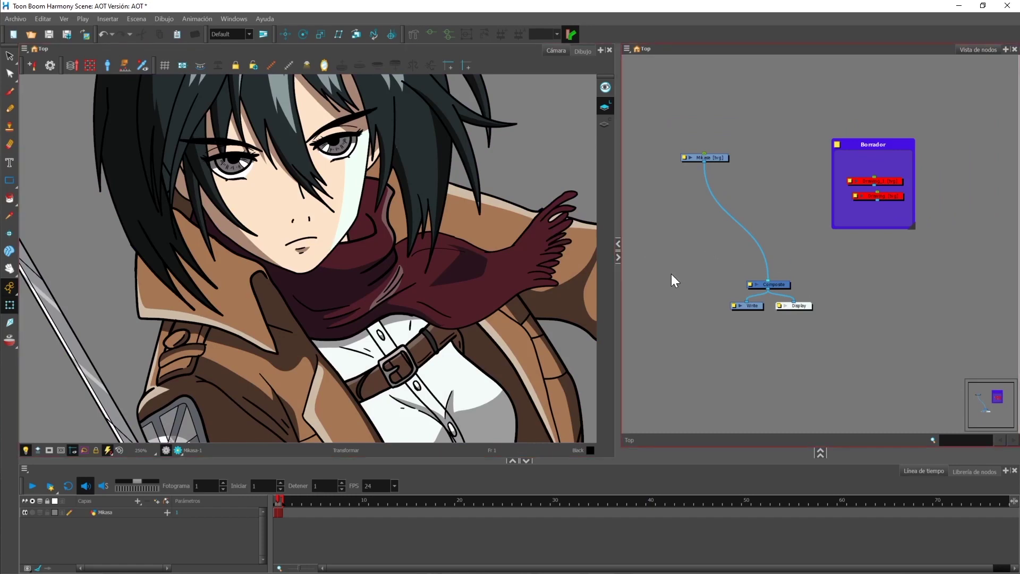
scroll(729, 226, "up", 1)
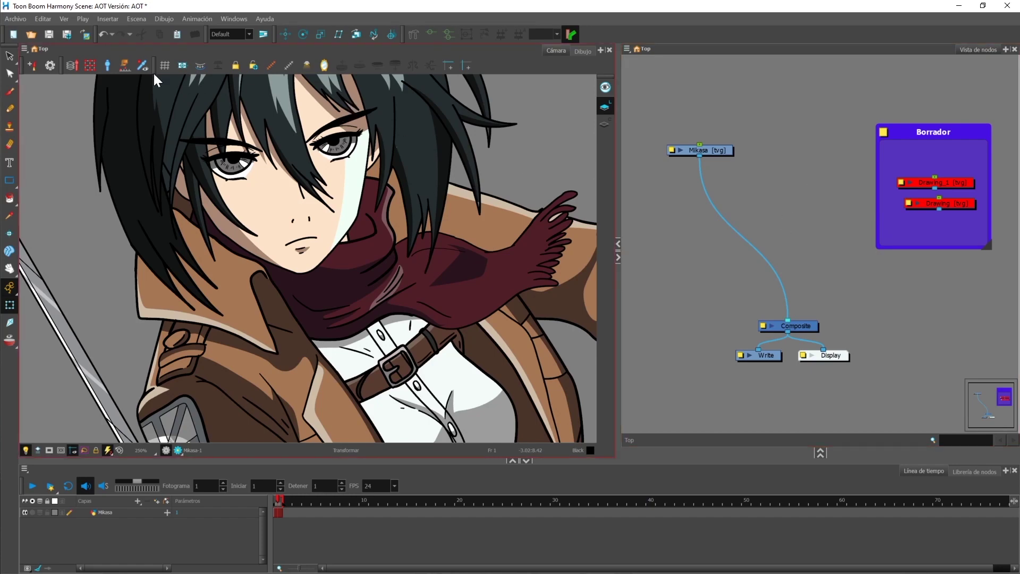
- Open the SAITAMA scene and spread out the GAFAS, SAI and SAITAMA nodes above the Composite node
left_click(23, 24)
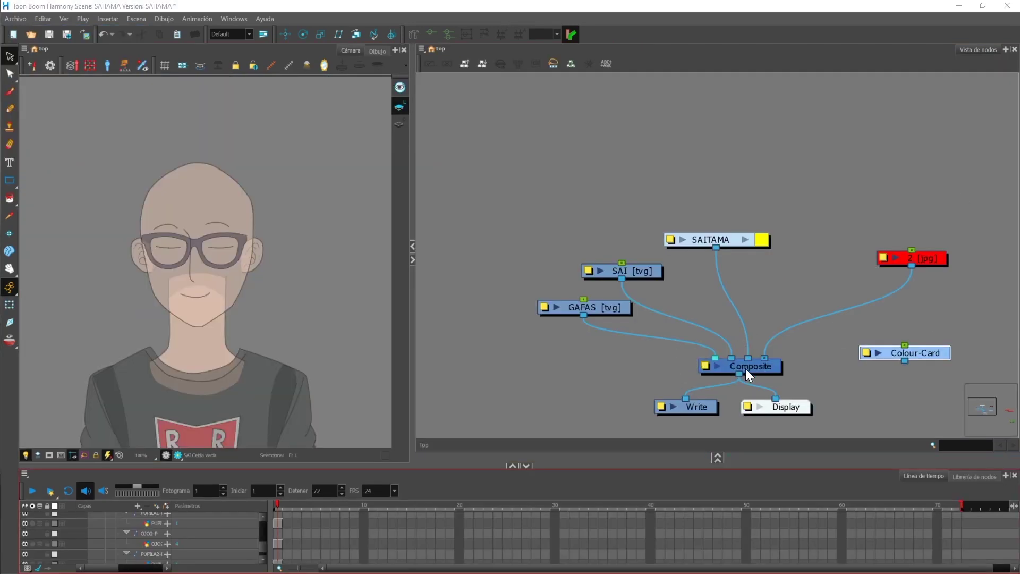
left_click(750, 369)
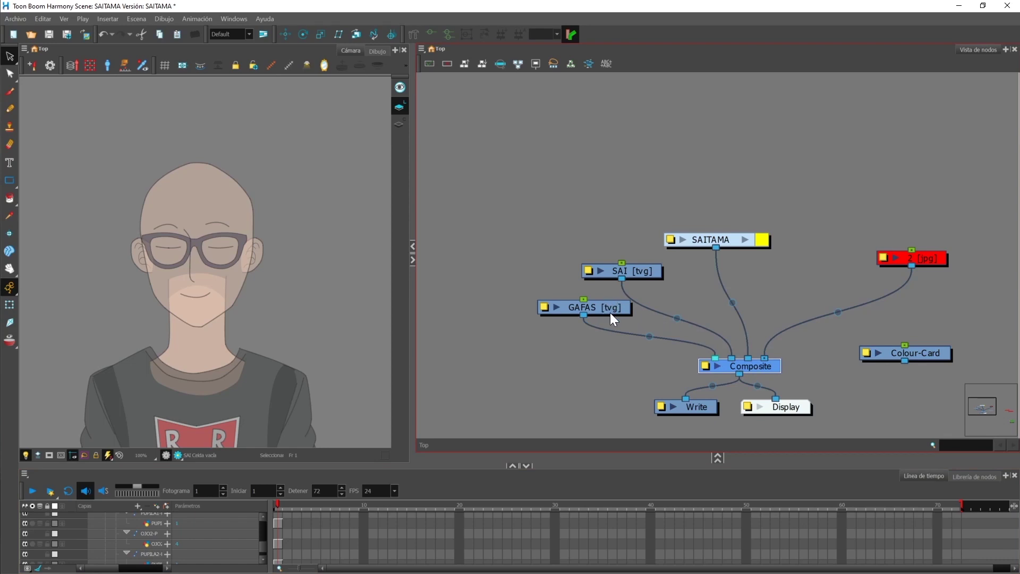
left_click_drag(610, 312, 538, 290)
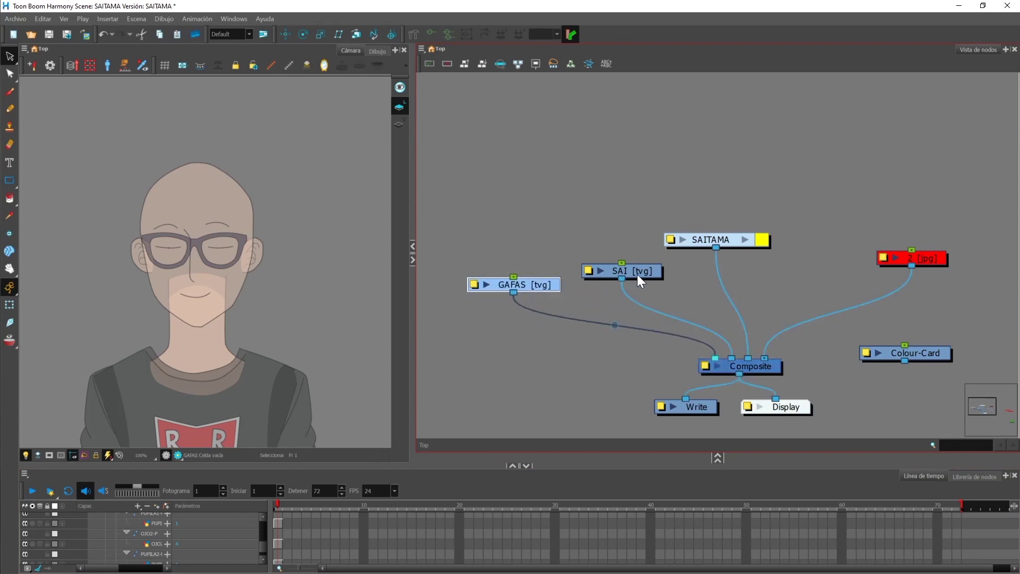
left_click_drag(637, 274, 627, 272)
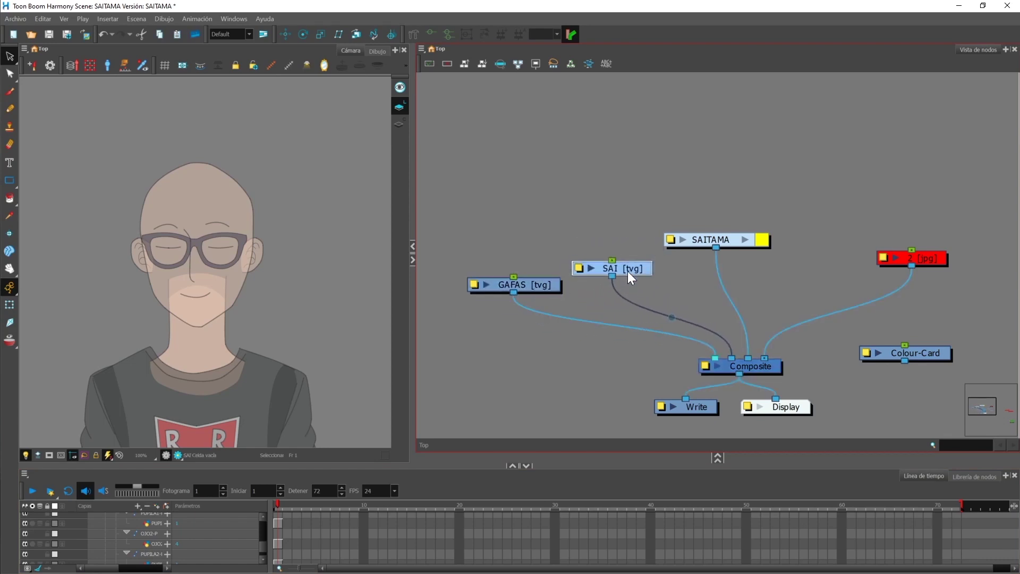
mouse_move(706, 239)
left_mouse_down()
mouse_move(705, 218)
mouse_move(685, 221)
mouse_move(725, 229)
mouse_move(704, 232)
mouse_move(709, 243)
left_mouse_up()
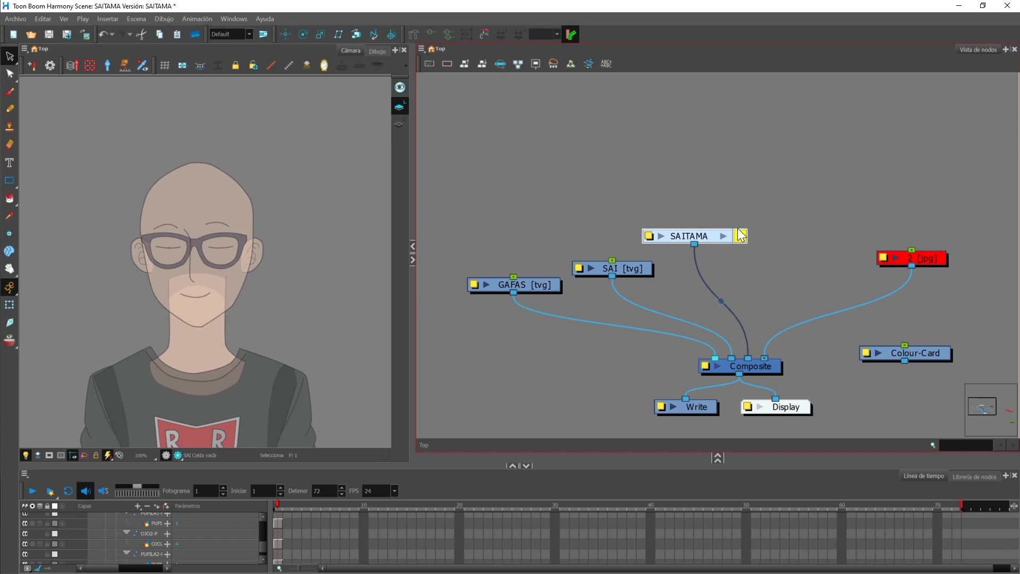
- Enter the SAITAMA group and examine how its rig is organised into backdrops, looking closely at the CABEZA section
left_click(722, 236)
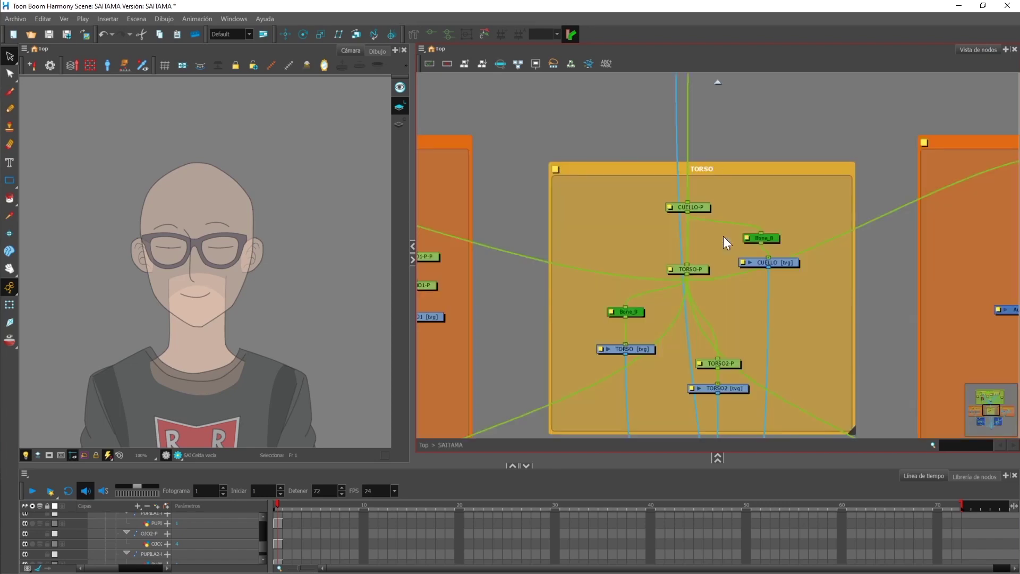
scroll(744, 265, "down", 4)
scroll(744, 264, "down", 2)
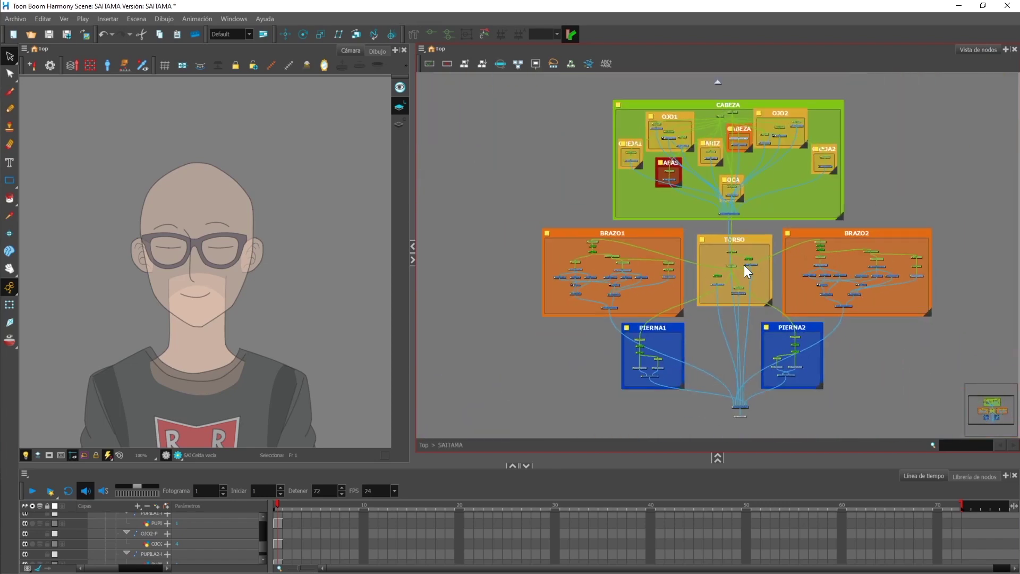
left_click_drag(864, 346, 840, 346)
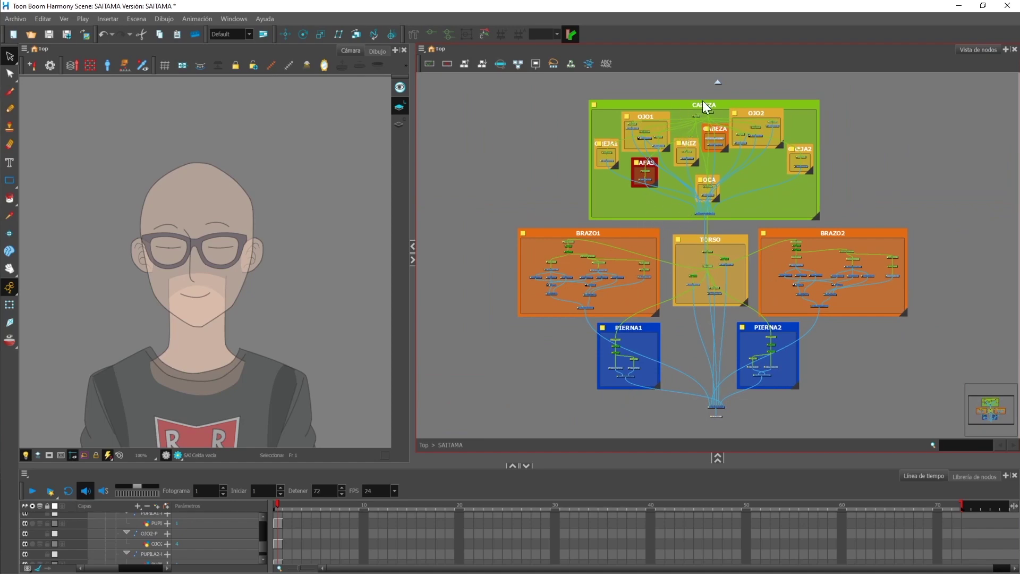
scroll(705, 102, "up", 1)
scroll(701, 114, "up", 3)
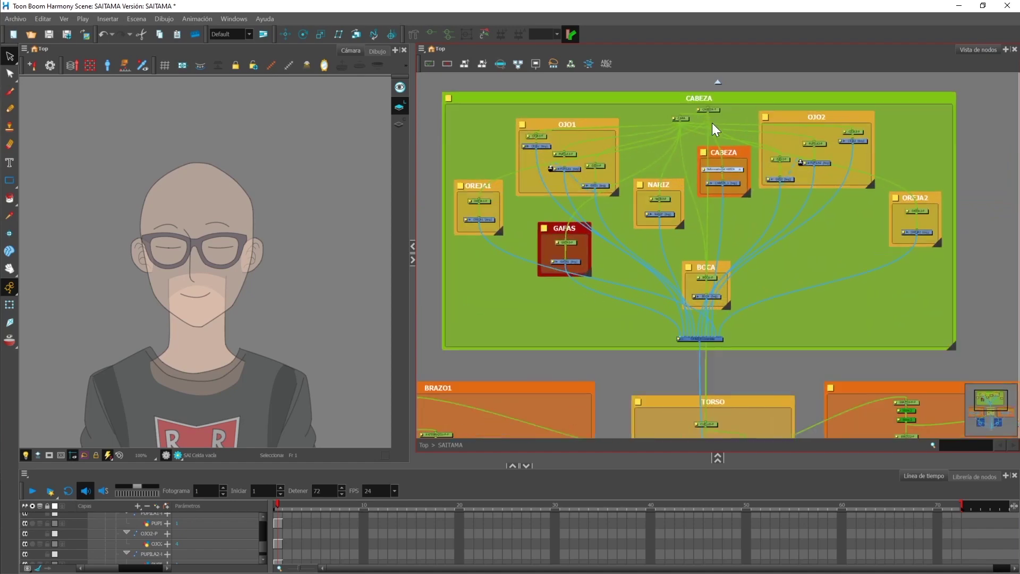
- Examine the BRAZO1, BRAZO2, TORSO, PIERNA1 and PIERNA2 backdrops and how their nodes connect to the rest of the SAITAMA rig
scroll(725, 297, "down", 2)
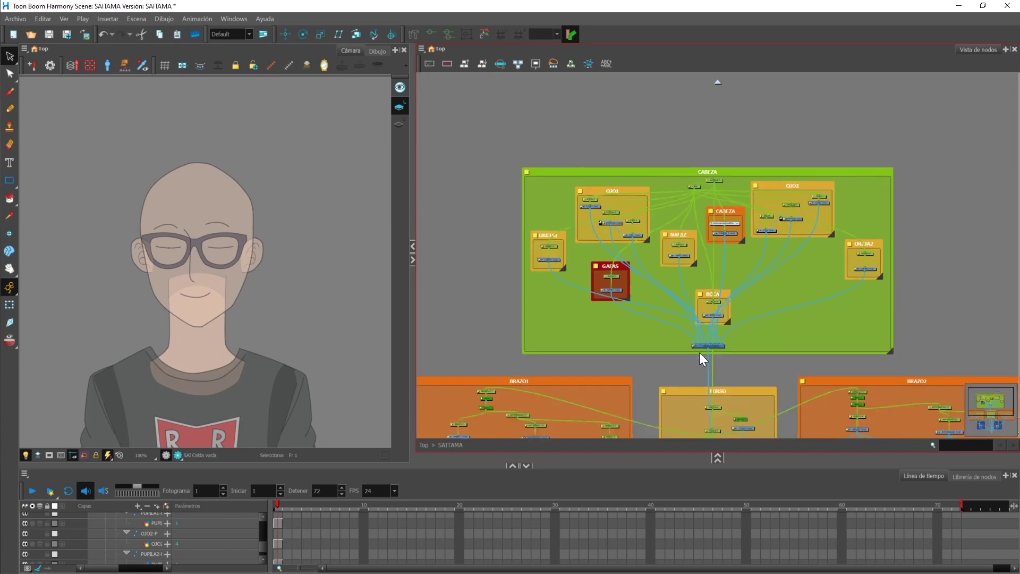
left_click_drag(701, 353, 742, 185)
scroll(571, 286, "up", 1)
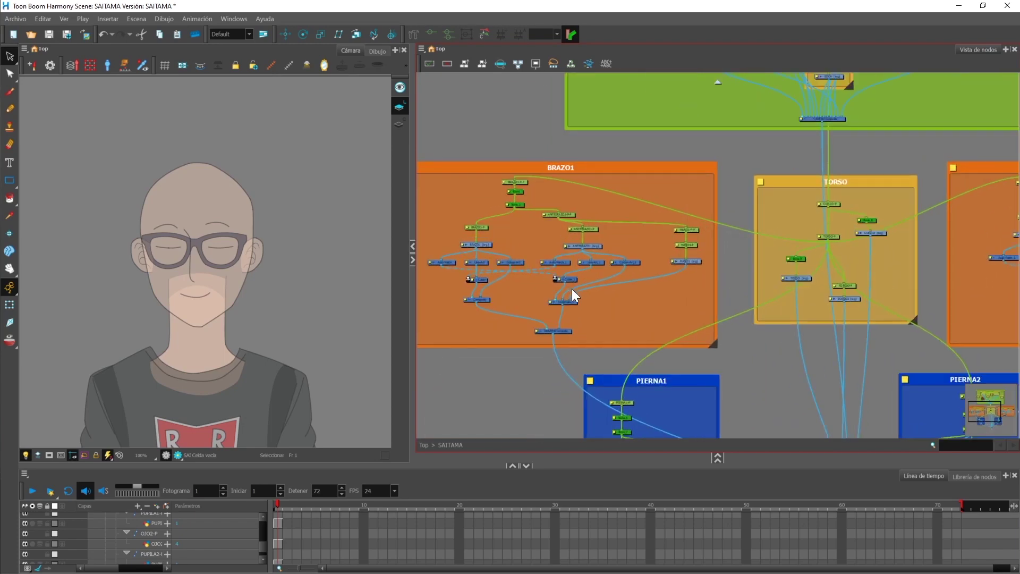
left_click_drag(646, 326, 524, 316)
left_click_drag(754, 343, 758, 217)
scroll(688, 218, "down", 3)
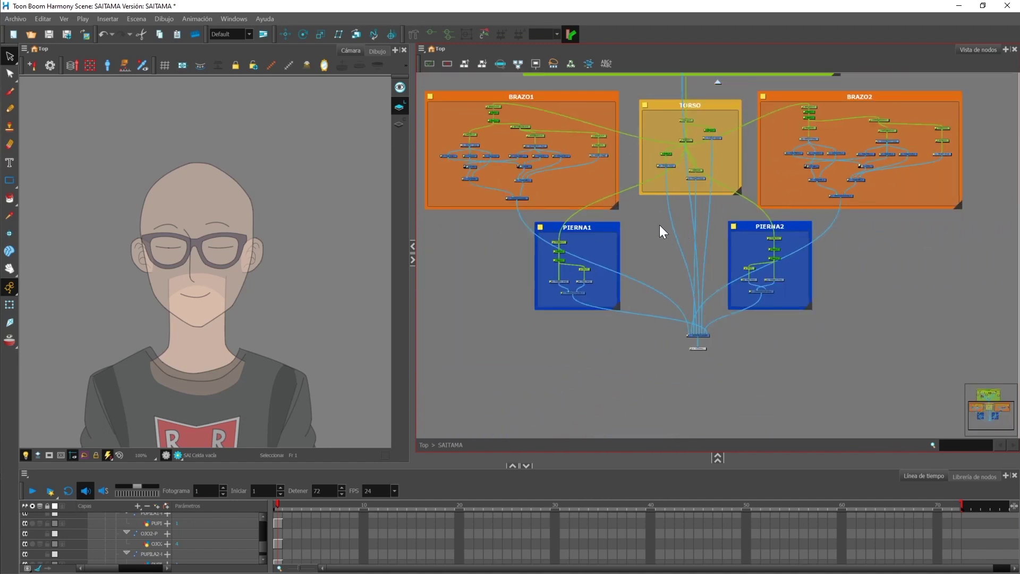
left_click_drag(647, 225, 661, 337)
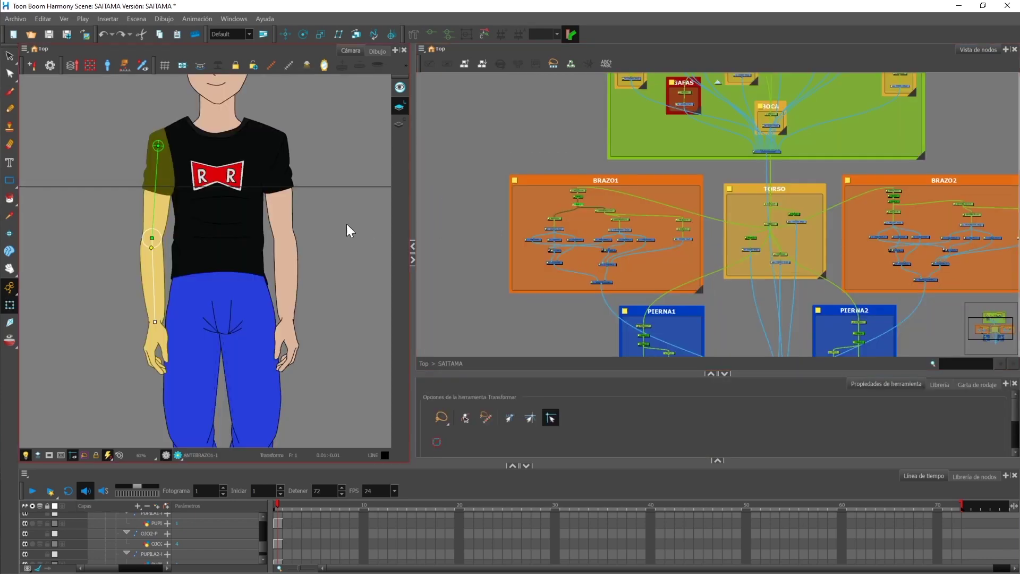
- Pose the character's highlighted arm with its bones, swinging the elbow away from the torso and bending the forearm toward the waist
scroll(315, 158, "down", 3)
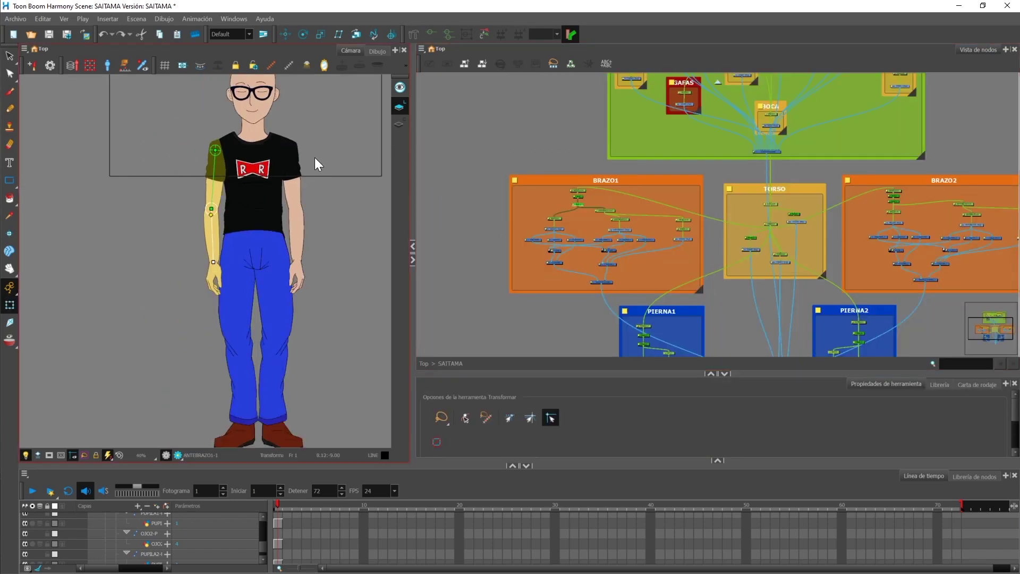
left_click_drag(338, 114, 279, 266)
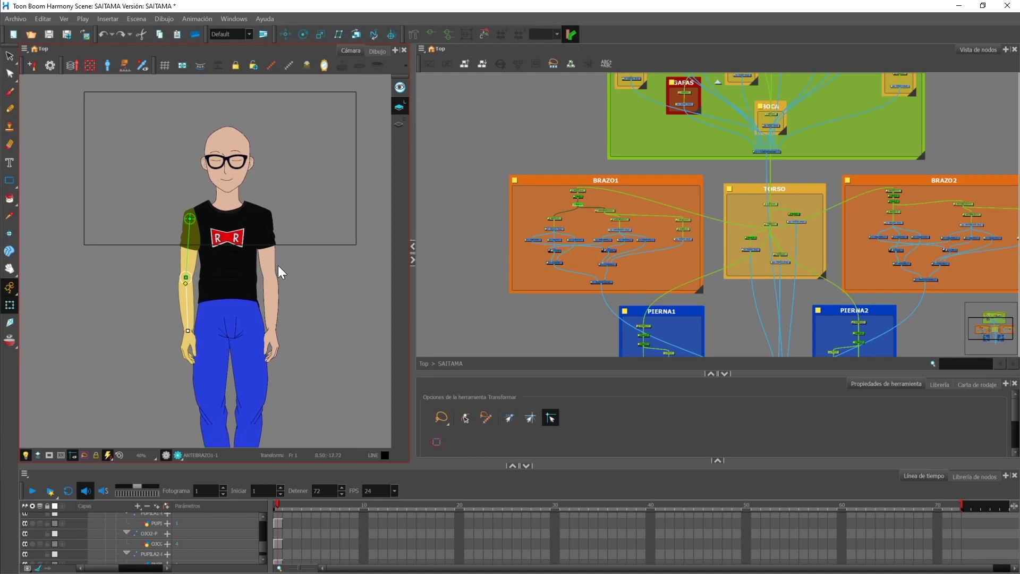
scroll(281, 323, "up", 3)
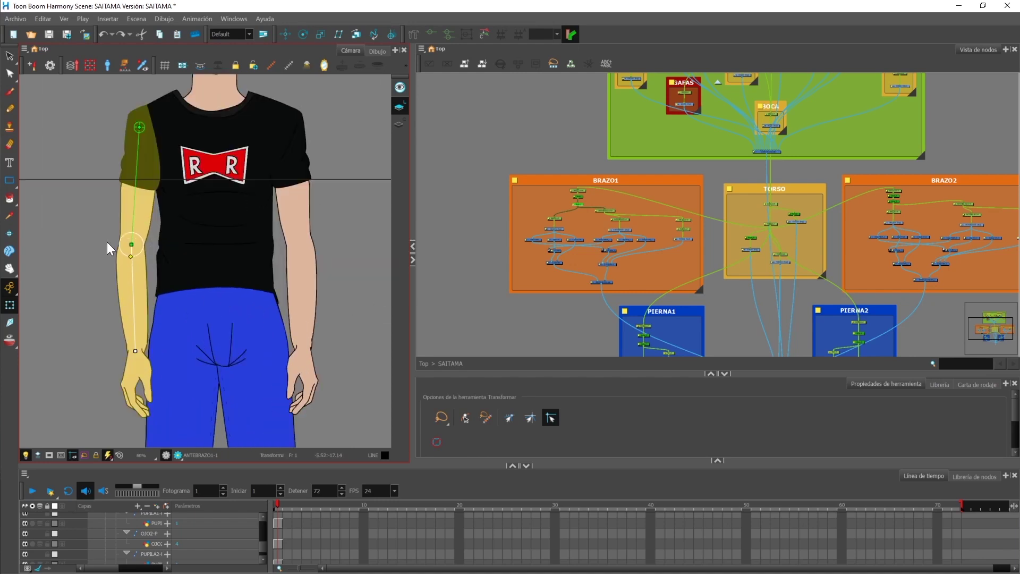
left_click_drag(107, 243, 149, 228)
scroll(128, 202, "up", 1)
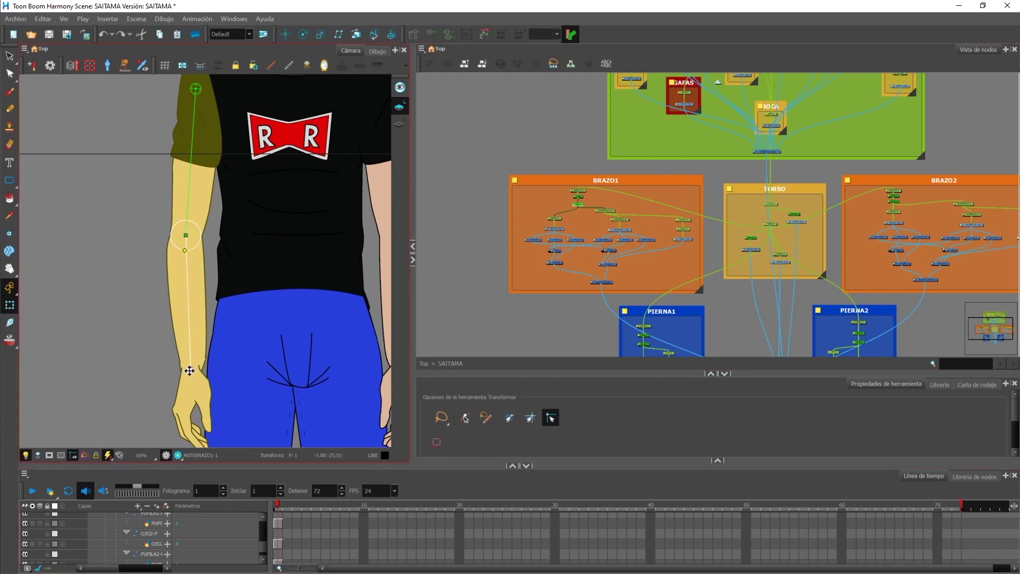
left_click_drag(191, 369, 128, 235)
left_click_drag(142, 250, 209, 305)
left_click_drag(189, 238, 135, 218)
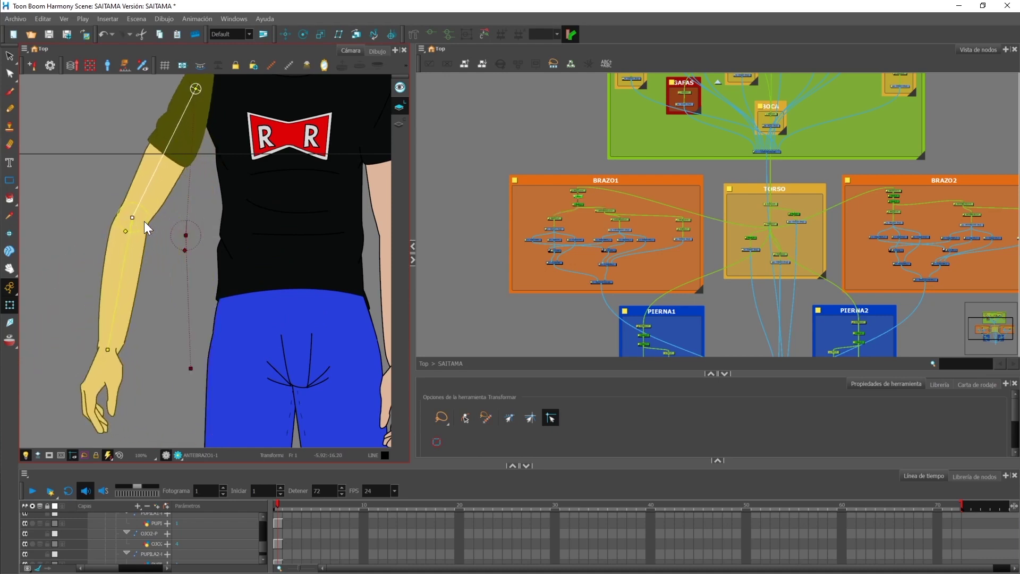
left_click_drag(146, 343, 212, 292)
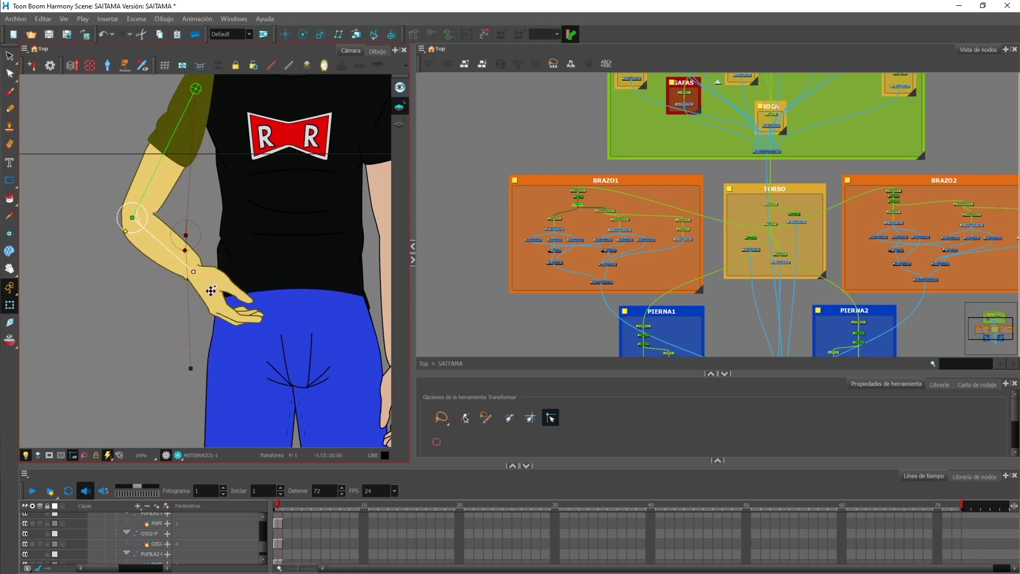
- Try swinging the upper arm farther out, undo the arm pose, and bend the forearm in front of the hips
scroll(296, 234, "down", 2)
left_click_drag(296, 235, 240, 234)
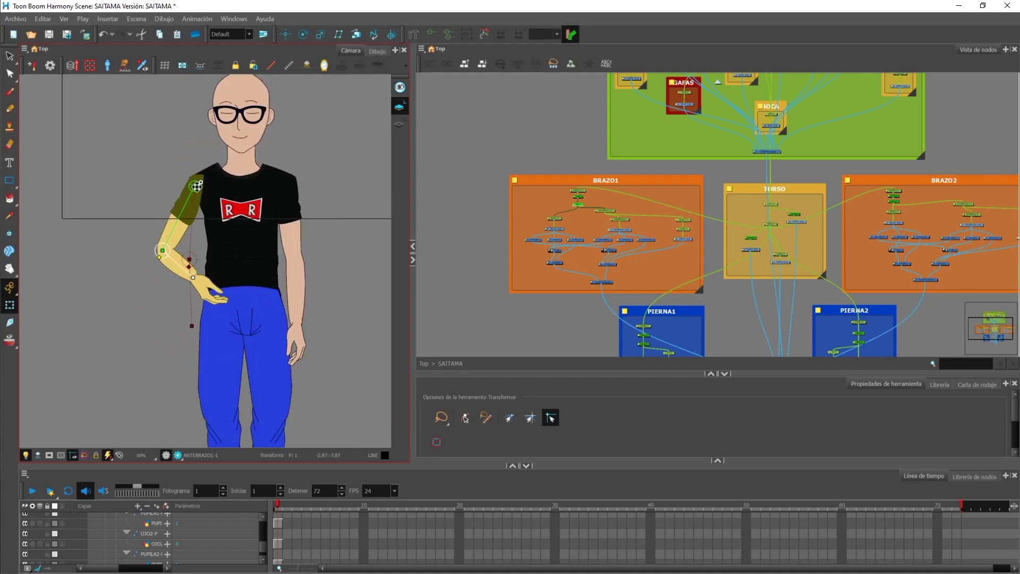
left_click_drag(159, 255, 87, 246)
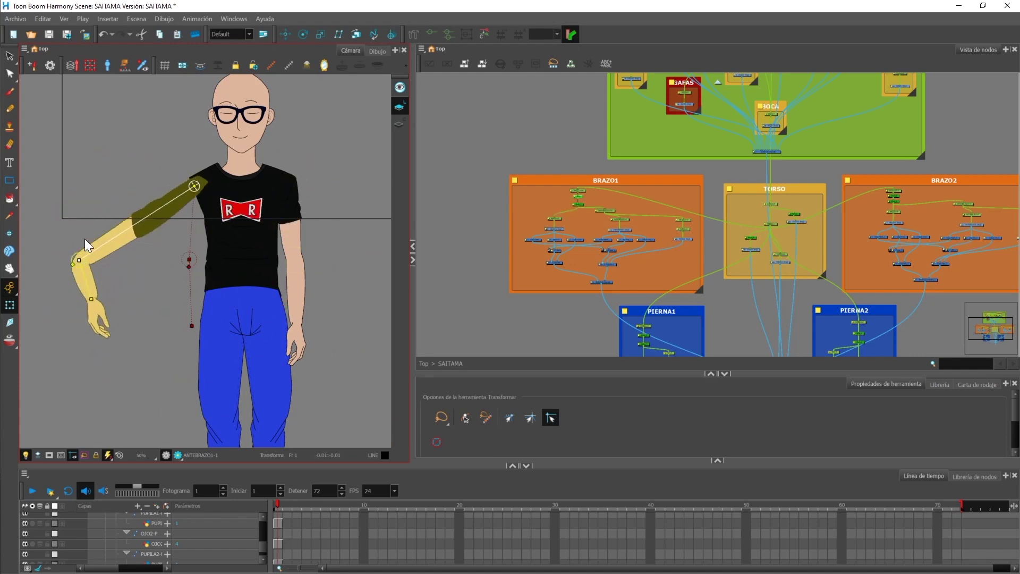
key("ctrl+z")
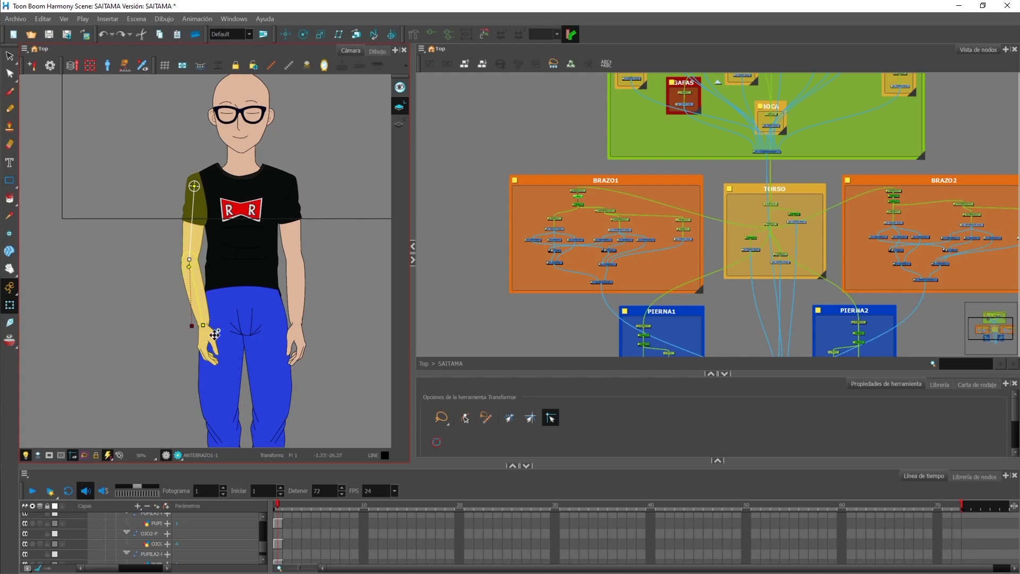
left_click_drag(203, 325, 235, 297)
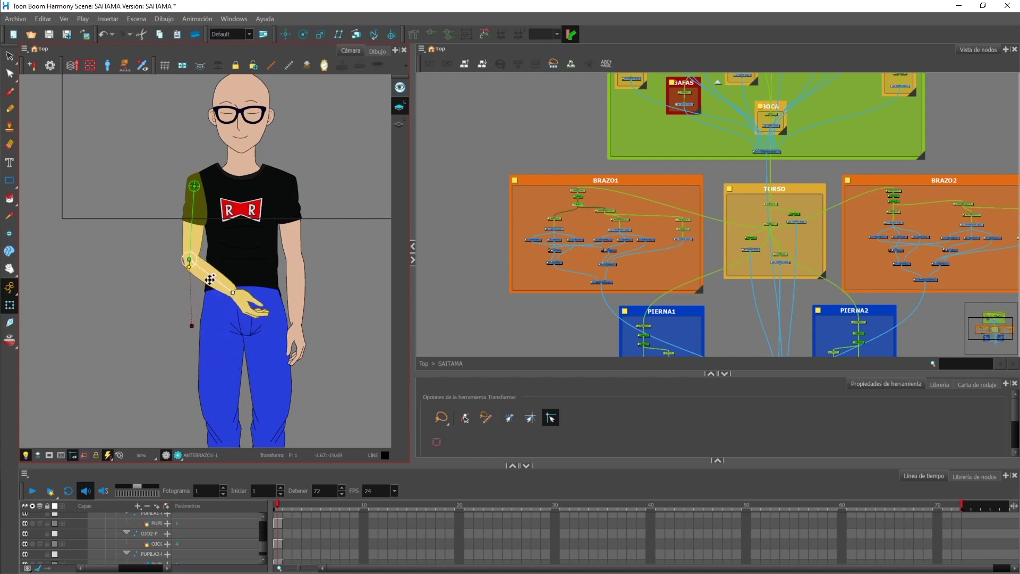
- Select the upper arm and its BRAZO1-P peg to trace them in the node network, and review the whole SAITAMA rig
left_click(195, 236)
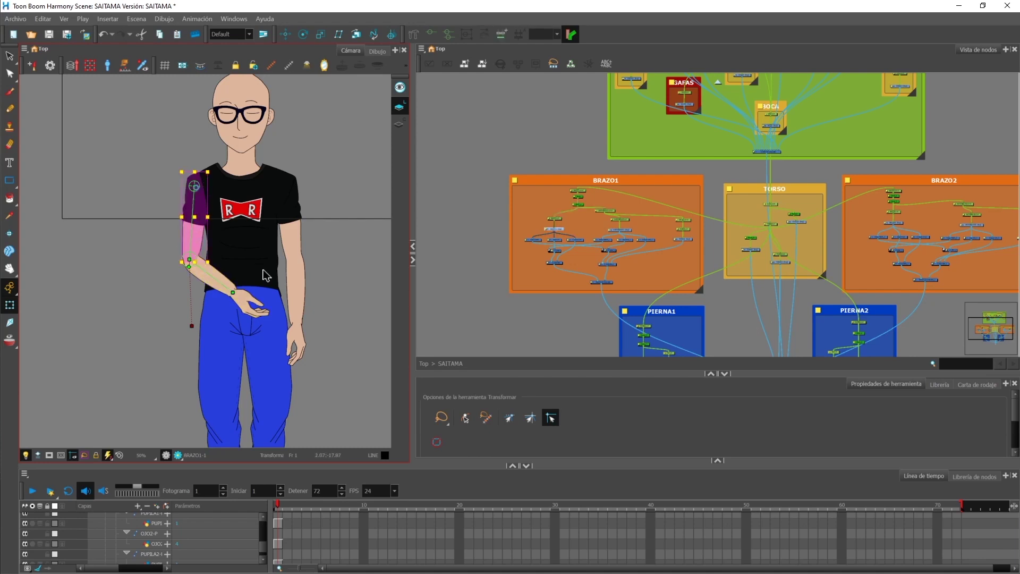
scroll(607, 243, "up", 5)
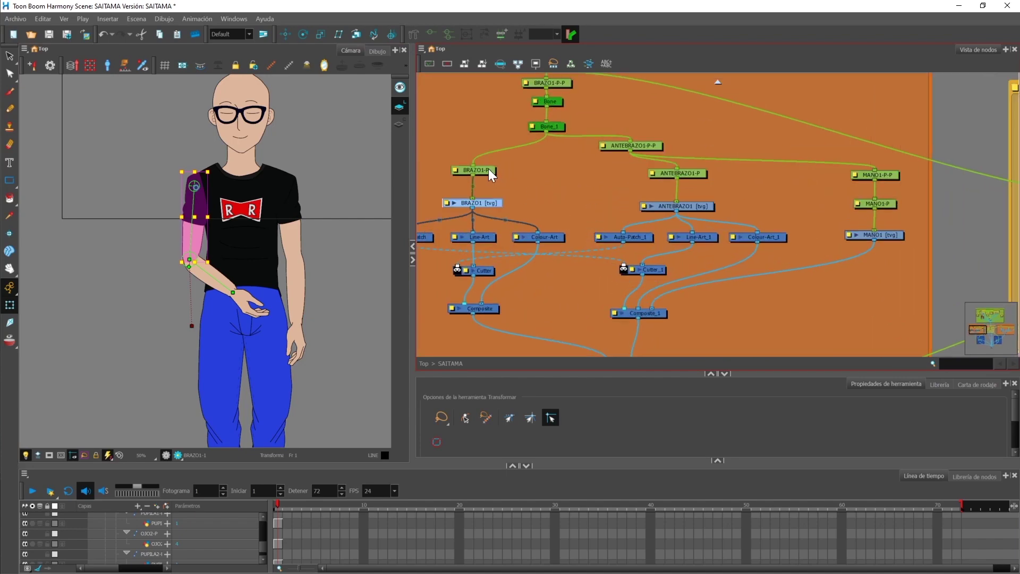
left_click(489, 169)
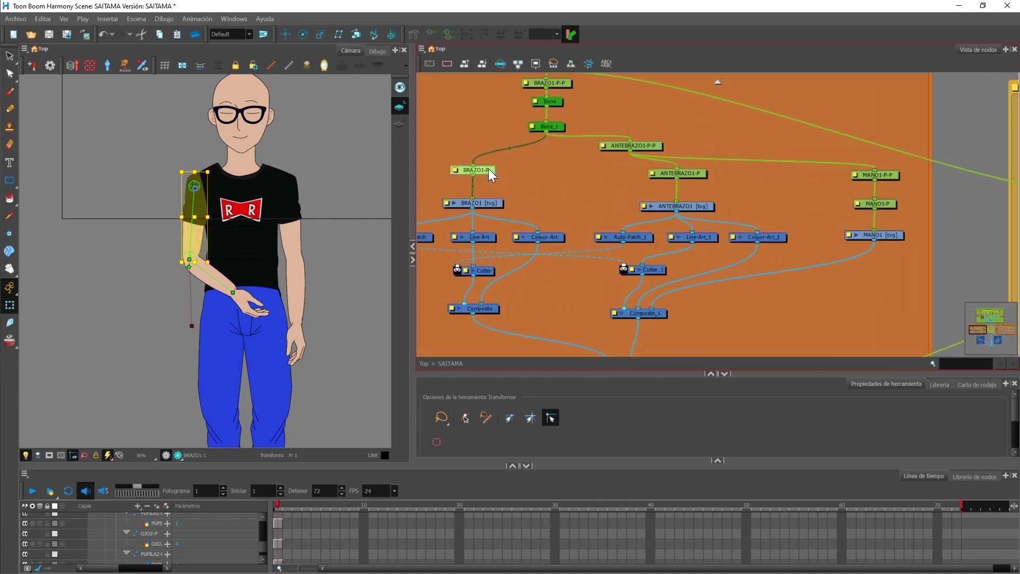
left_click(709, 179)
scroll(588, 237, "down", 6)
left_click_drag(589, 200, 575, 276)
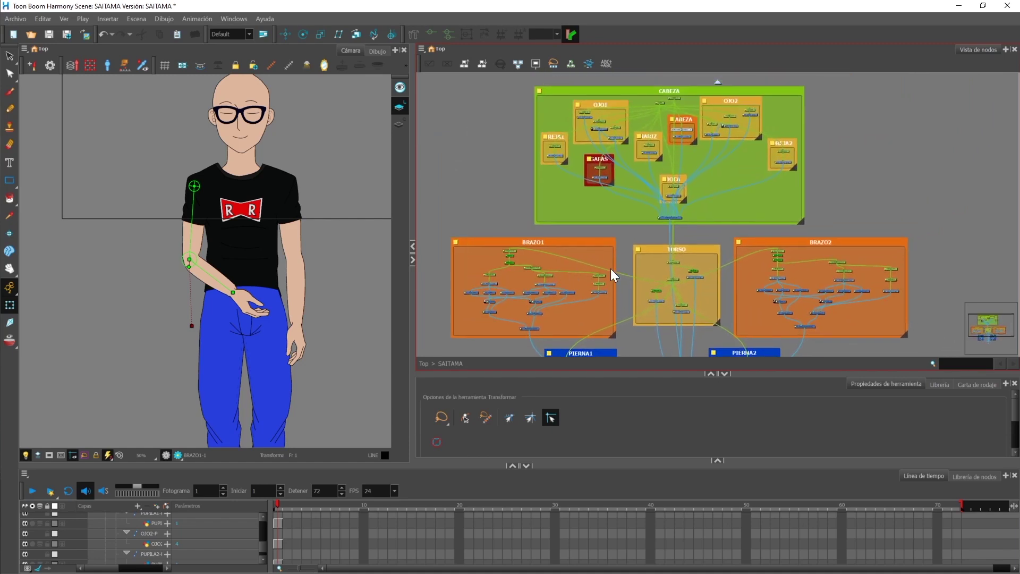
left_click_drag(678, 296, 700, 271)
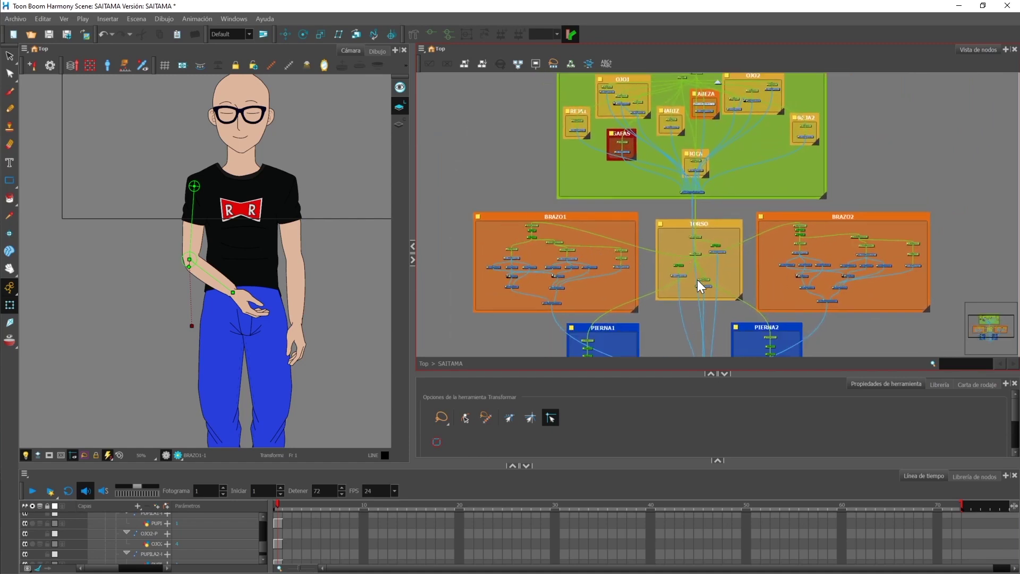
scroll(697, 281, "down", 5)
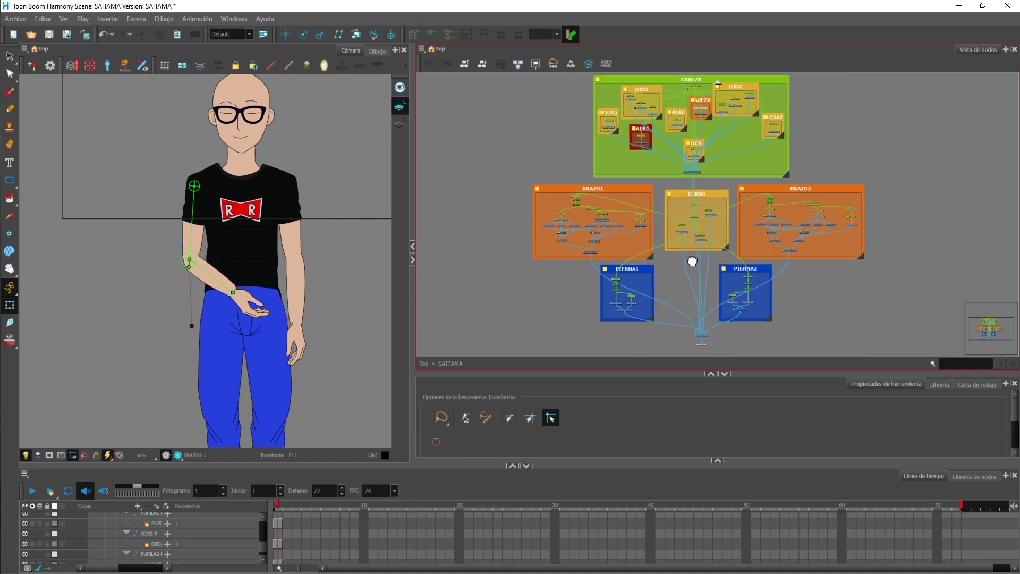
left_click_drag(693, 261, 689, 267)
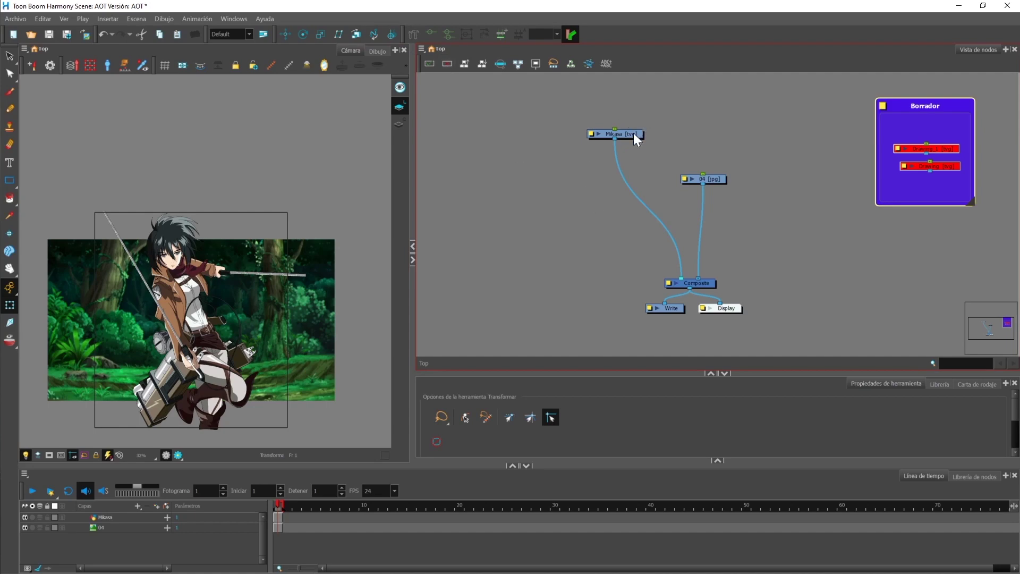
- Return to the AOT scene and move the Mikasa and 04 nodes to opposite sides just above the Composite node
left_click_drag(635, 133, 614, 224)
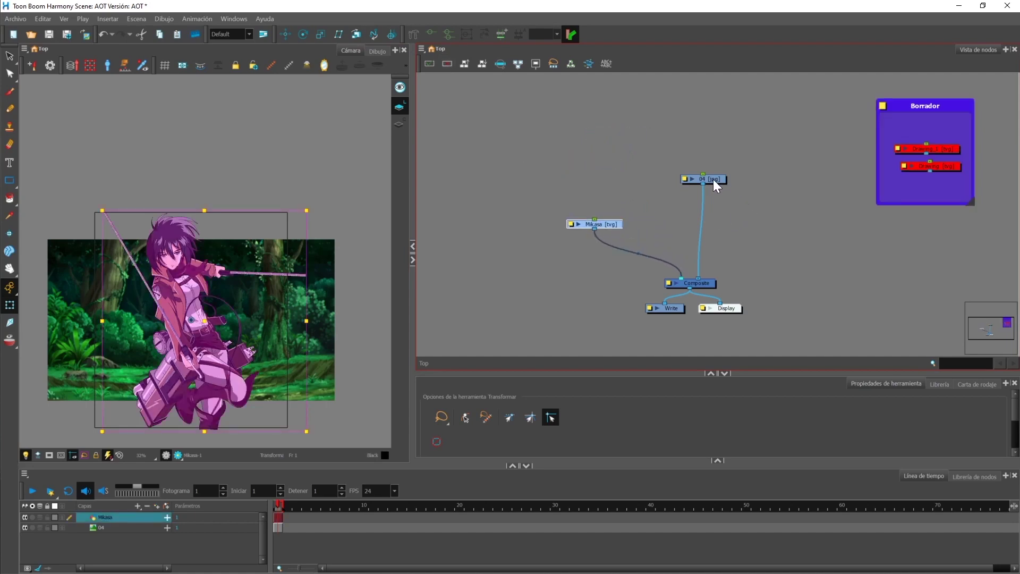
left_click_drag(713, 180, 755, 218)
left_click(673, 308)
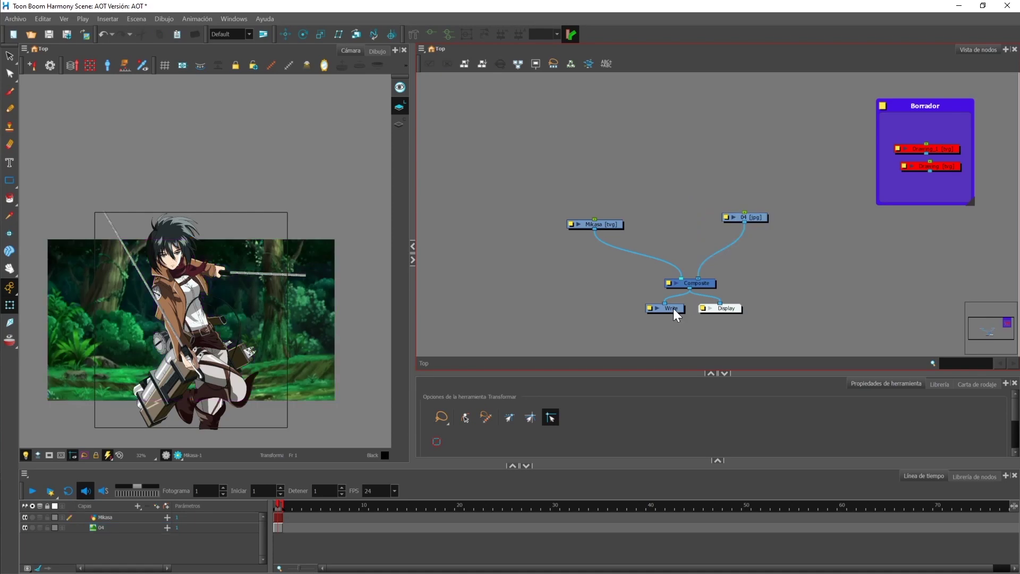
scroll(674, 308, "up", 2)
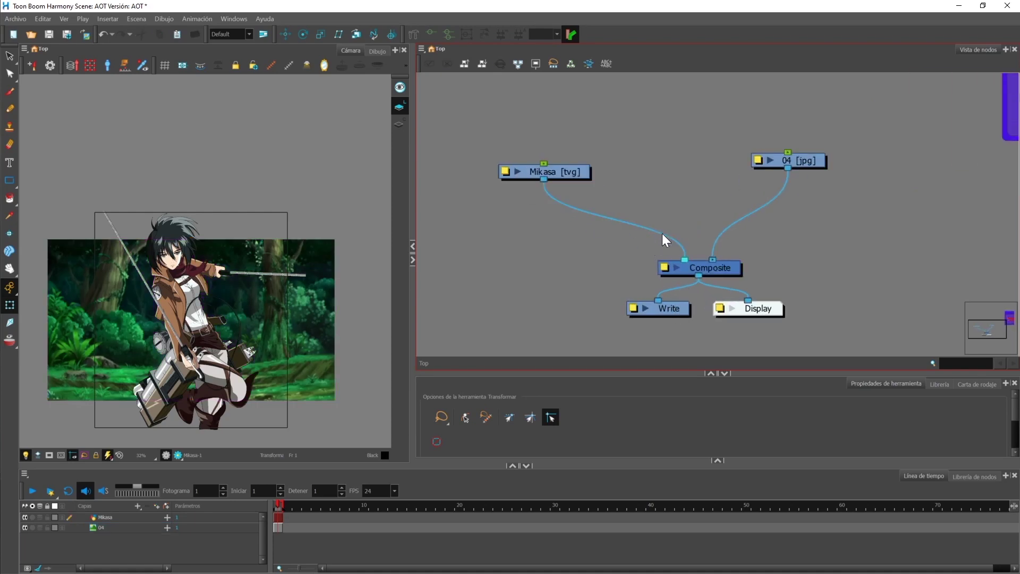
left_click_drag(662, 233, 671, 259)
- Add a parent peg to the Mikasa drawing, place it directly above, and align the 04 node level with Mikasa
left_click(560, 174)
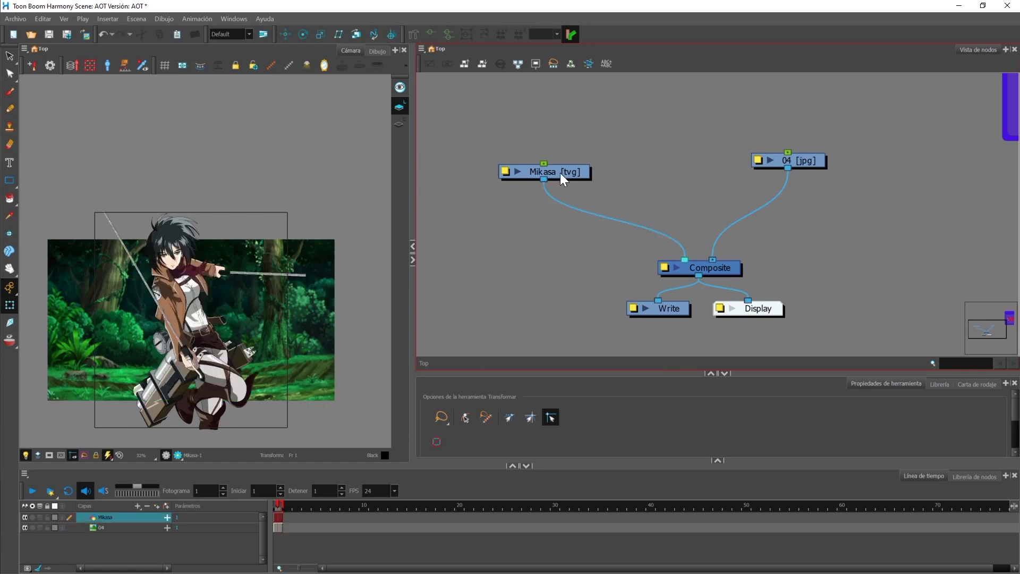
left_click_drag(560, 174, 598, 178)
key("ctrl+p")
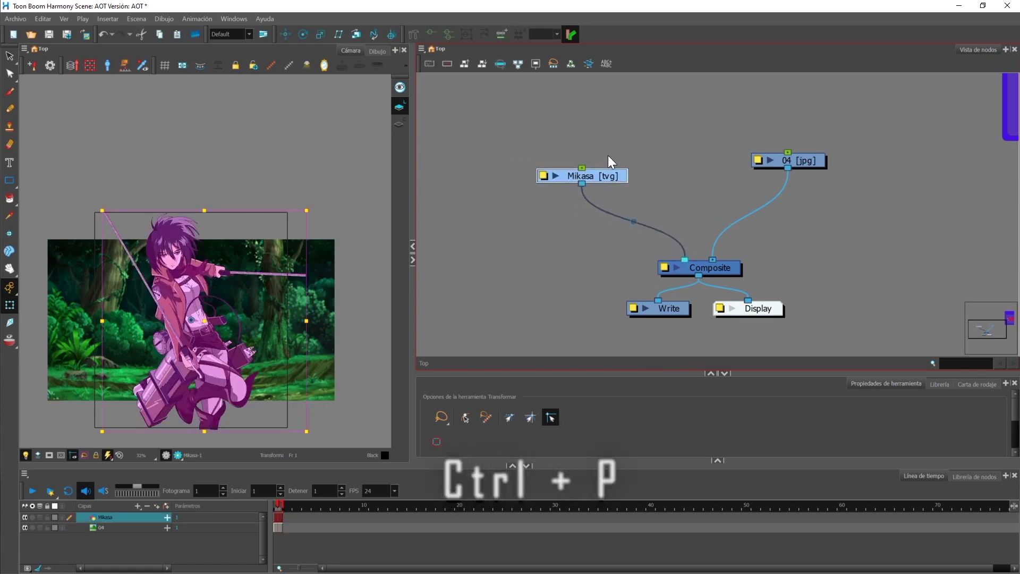
left_click_drag(592, 92, 606, 138)
left_click(827, 229)
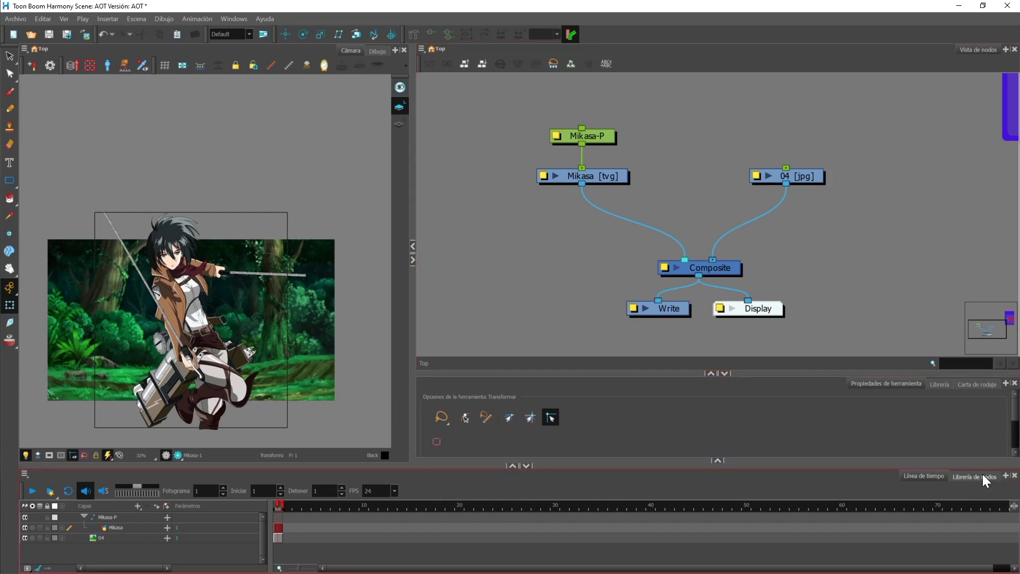
- Open the Librería de nodos view on its Favoritos category and look over the node categories
left_click(971, 477)
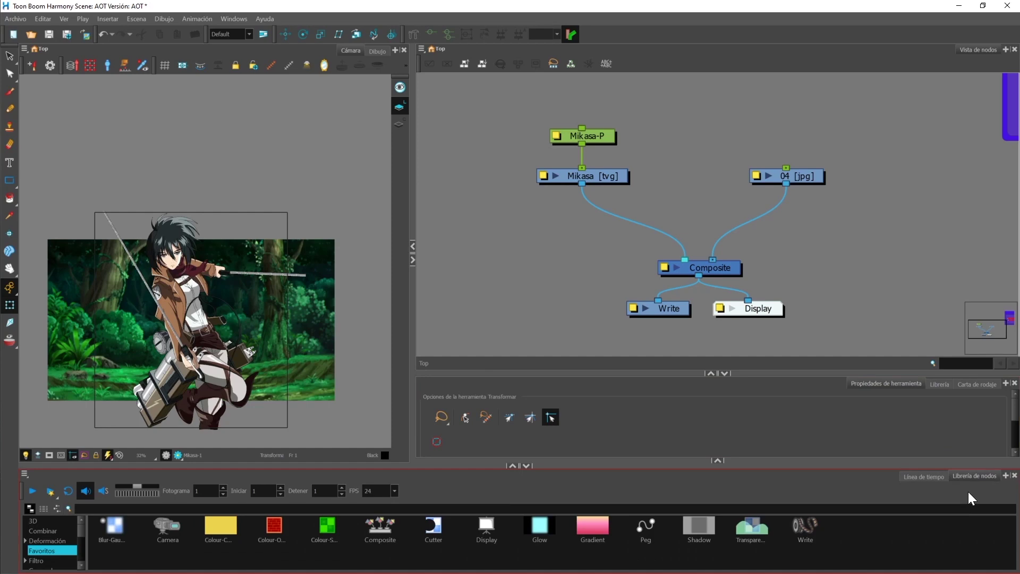
left_click(1007, 476)
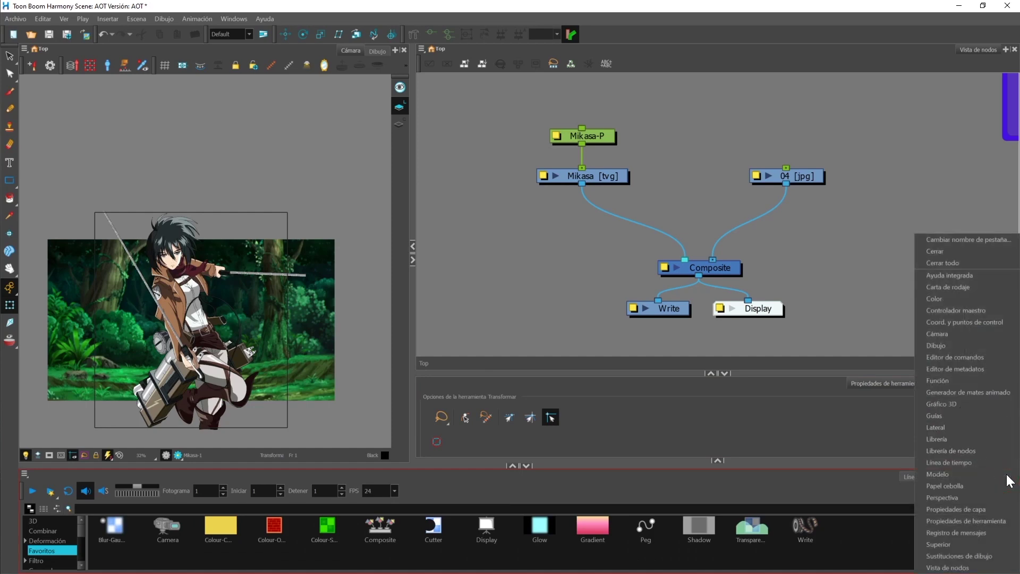
left_click(984, 454)
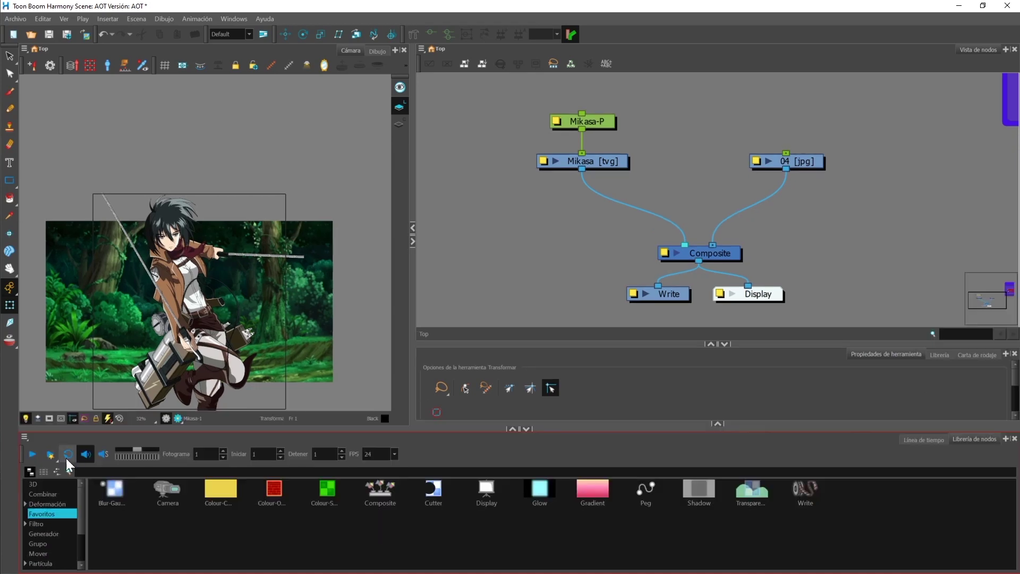
left_click_drag(80, 492, 76, 520)
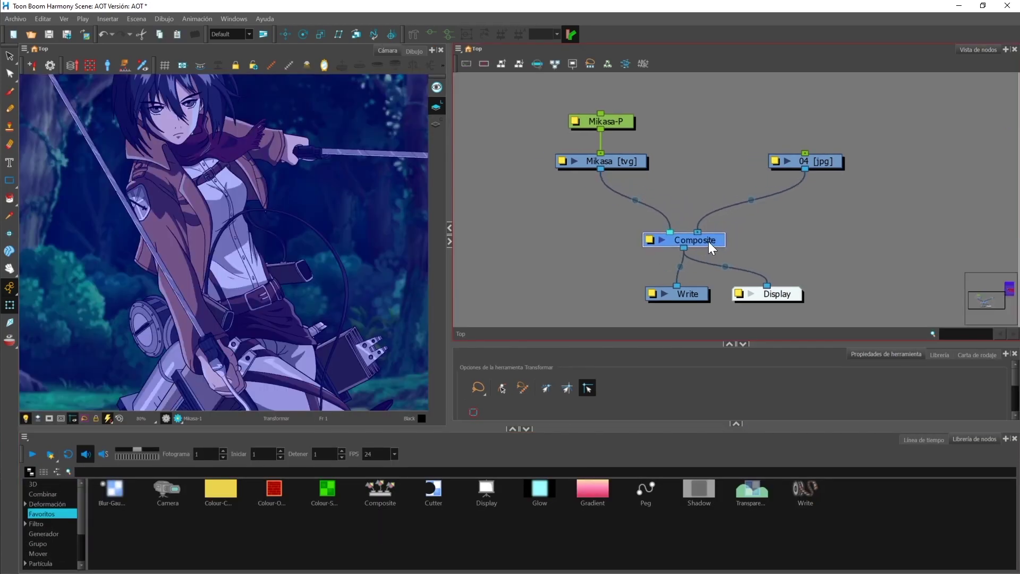
- Centre the Composite node above Write and Display, and disconnect the Mikasa and 04 nodes from it
left_click_drag(709, 241, 742, 249)
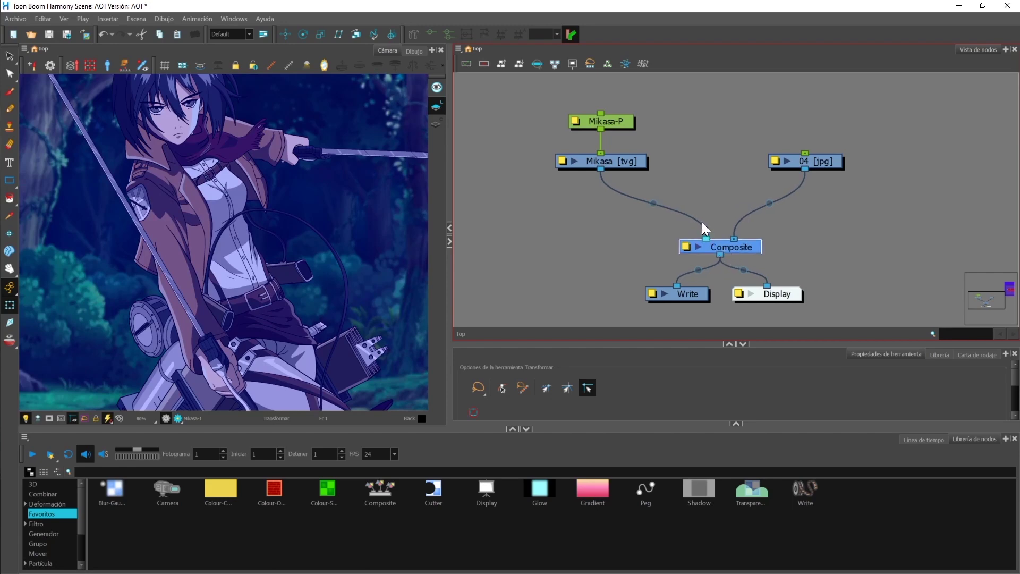
left_click_drag(703, 222, 754, 207)
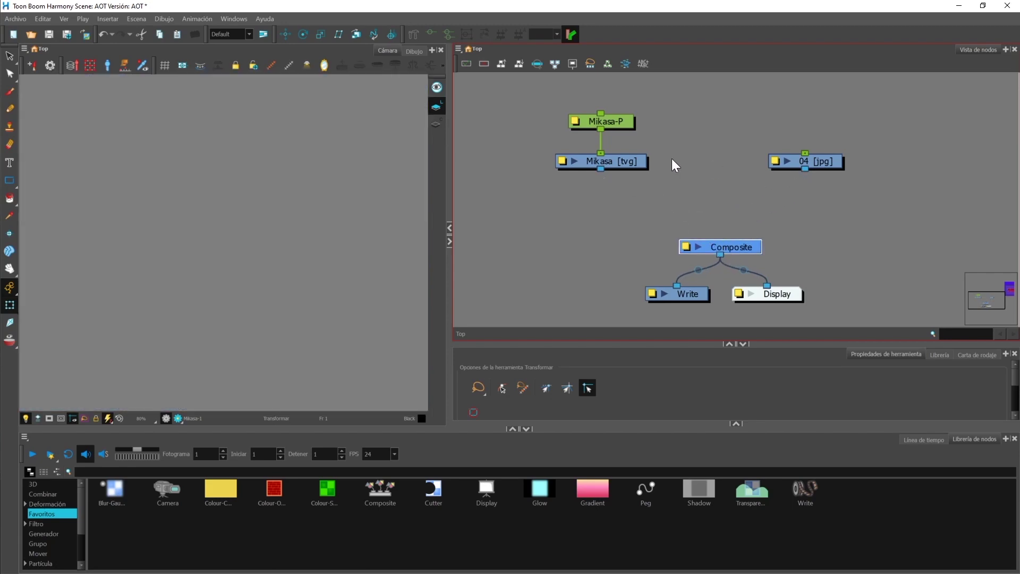
- Increase the gap between the source nodes and the Composite network, and move Mikasa with its peg farther away from 04
scroll(672, 158, "down", 2)
scroll(668, 176, "up", 1)
mouse_move(565, 110)
left_mouse_down()
mouse_move(747, 208)
mouse_move(783, 189)
mouse_move(784, 132)
mouse_move(775, 136)
left_mouse_up()
left_click(653, 228)
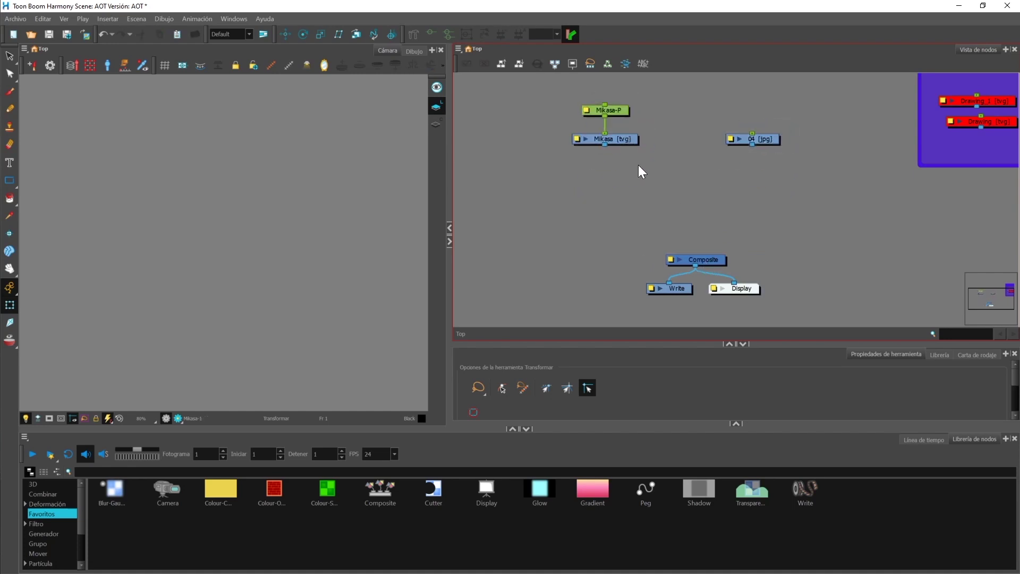
left_click_drag(553, 87, 640, 146)
left_click_drag(624, 111, 543, 101)
left_click(537, 158)
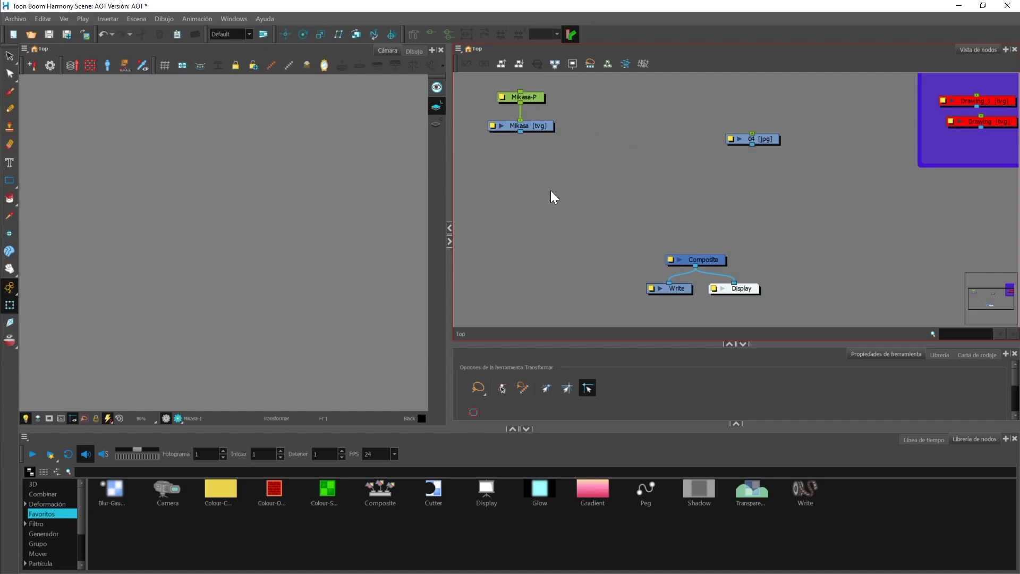
- Add a new Composite node below Mikasa, feed Mikasa into it, and link its output to the Composite above Write and Display
key("ctrl+h")
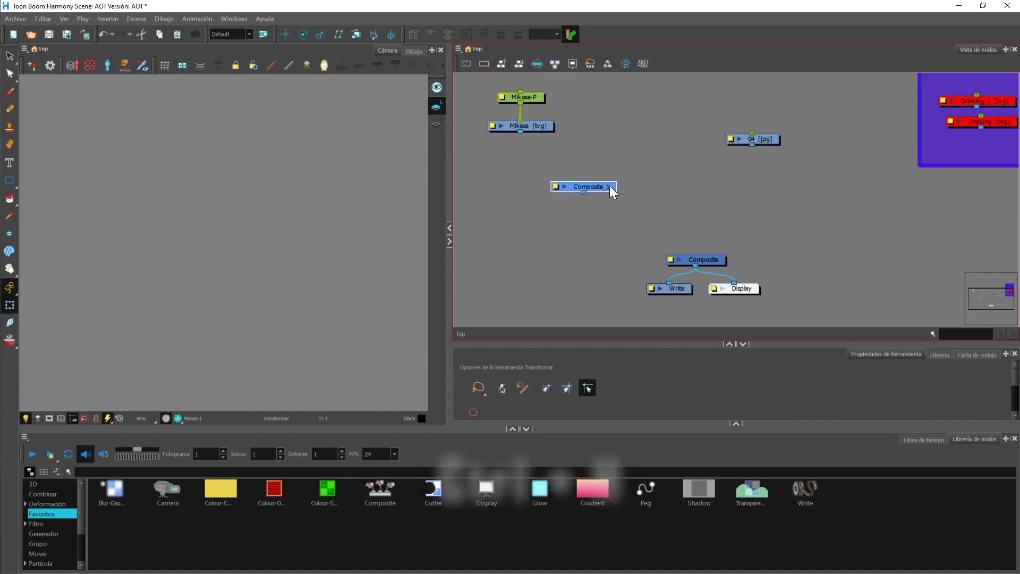
mouse_move(610, 186)
left_mouse_down()
mouse_move(585, 193)
mouse_move(604, 182)
left_mouse_up()
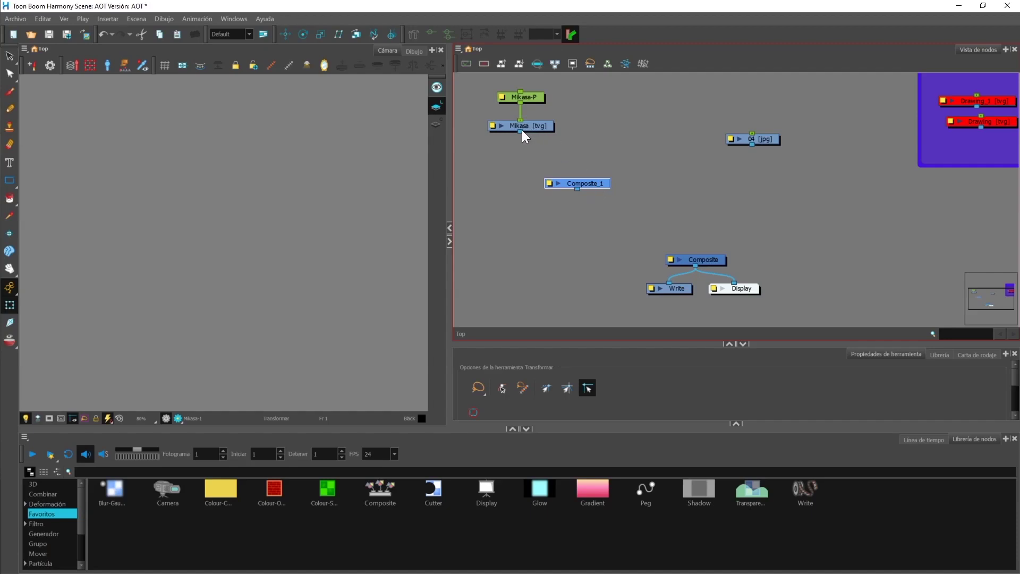
left_click_drag(520, 132, 569, 174)
left_click_drag(577, 190, 578, 202)
left_click_drag(620, 249, 689, 247)
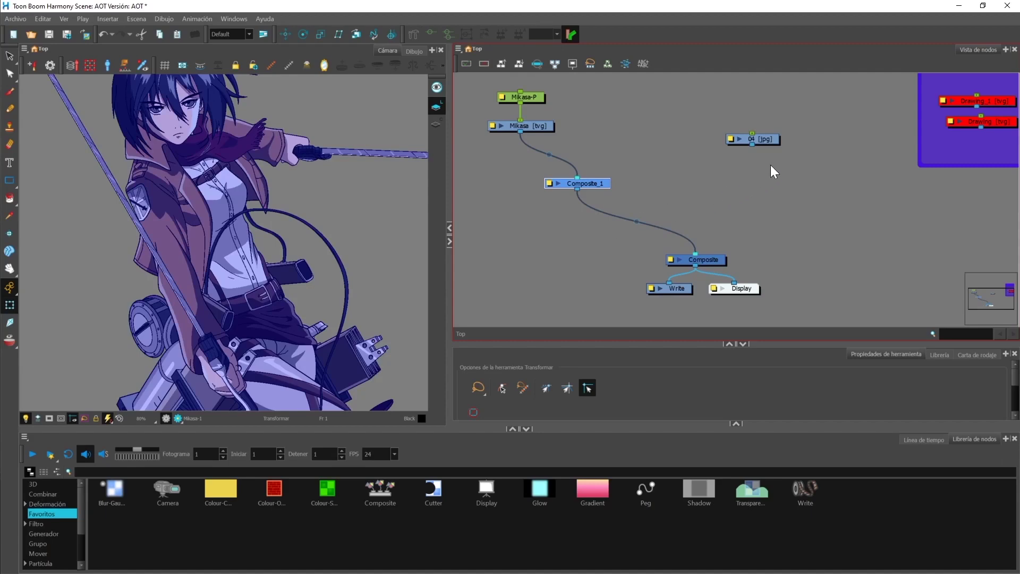
- Add another Composite node below 04, feed 04 into it, and connect its output to the main Composite
left_click_drag(774, 140, 786, 126)
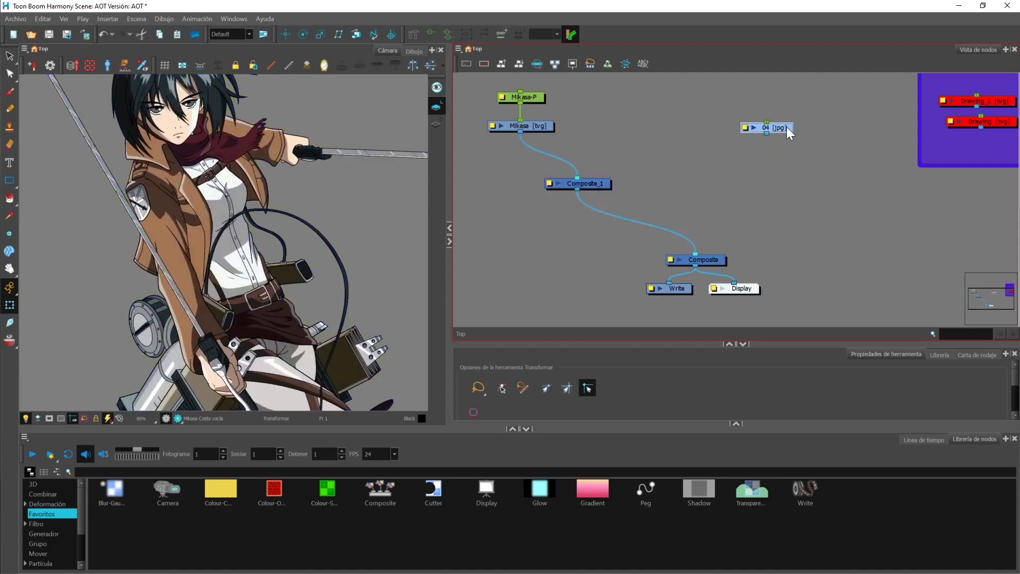
left_click(776, 174)
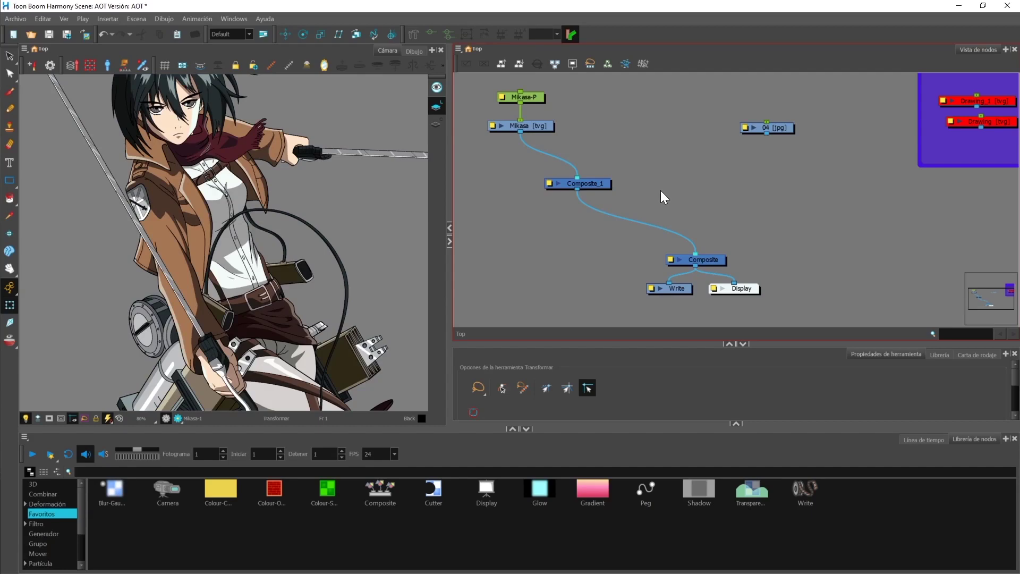
key("ctrl+h")
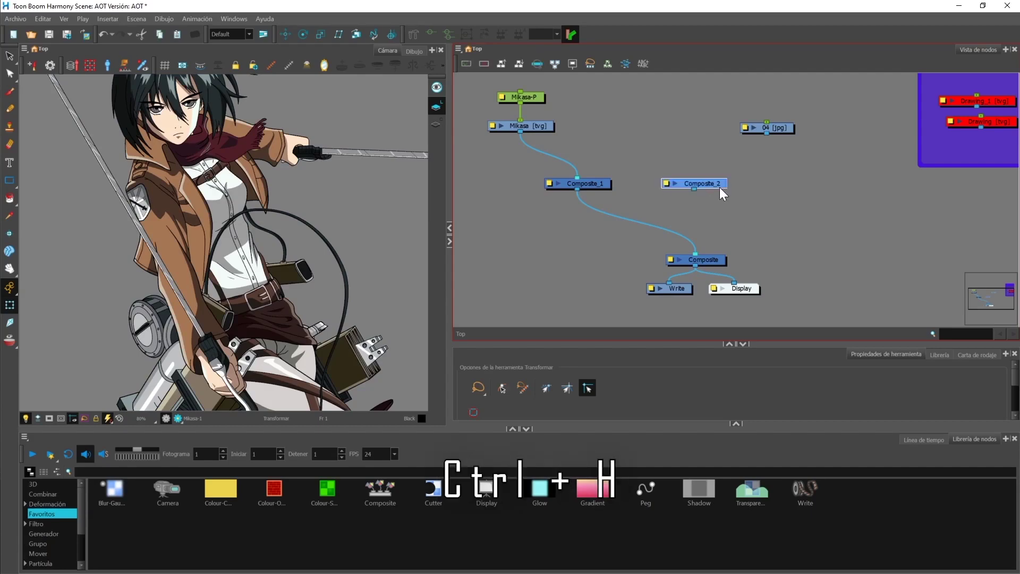
left_click_drag(719, 187, 784, 187)
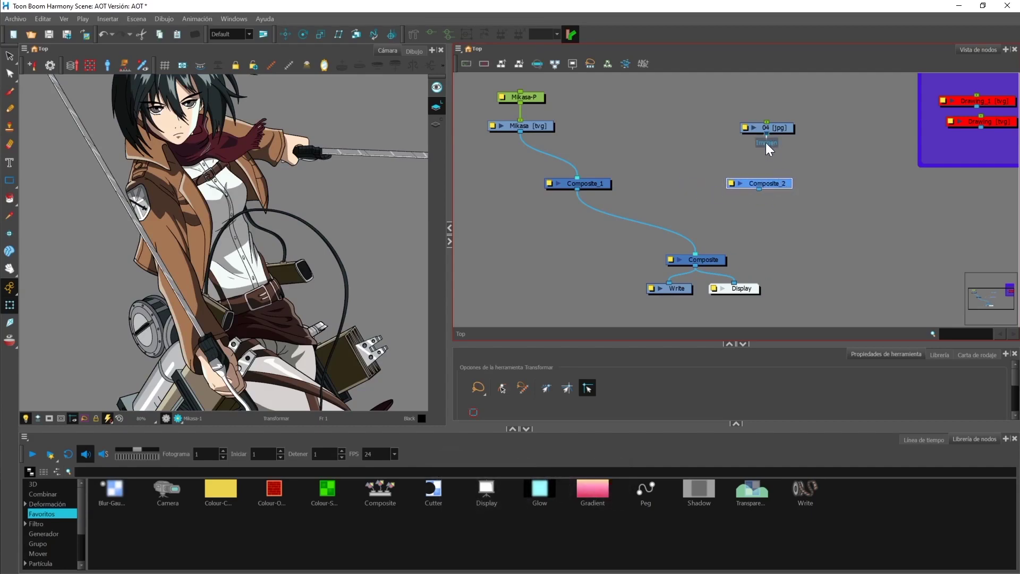
left_click_drag(783, 128, 770, 126)
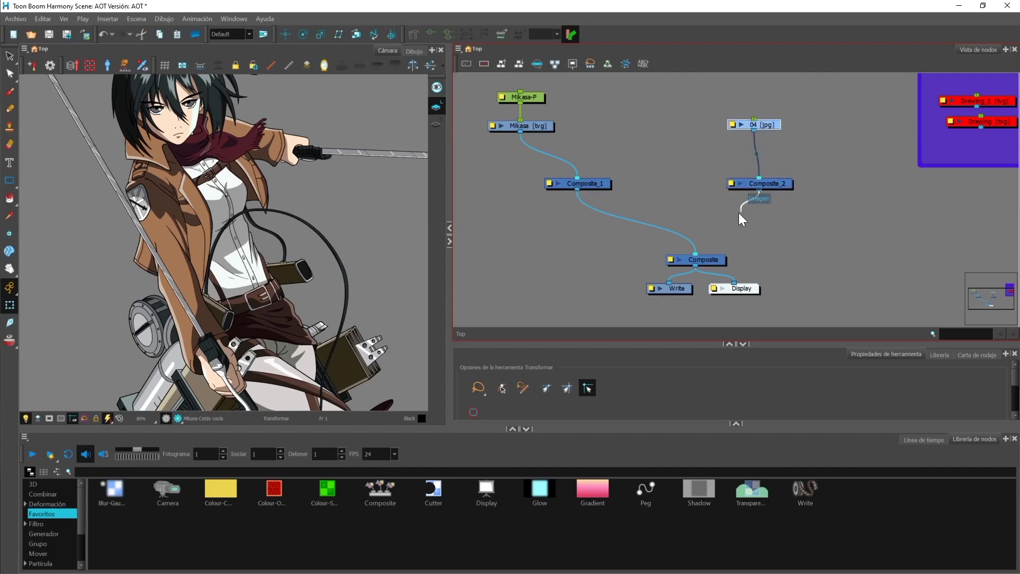
left_click_drag(713, 234, 701, 250)
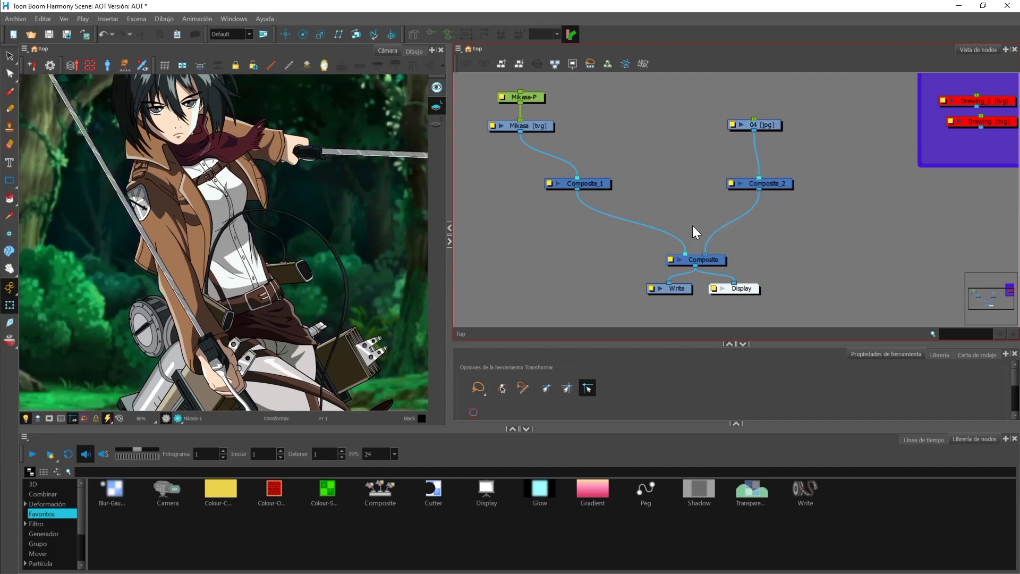
- Align Composite_1 beneath Mikasa, and add a third Composite that merges Composite_1 and Composite_2 into the main Composite
left_click_drag(584, 184, 543, 166)
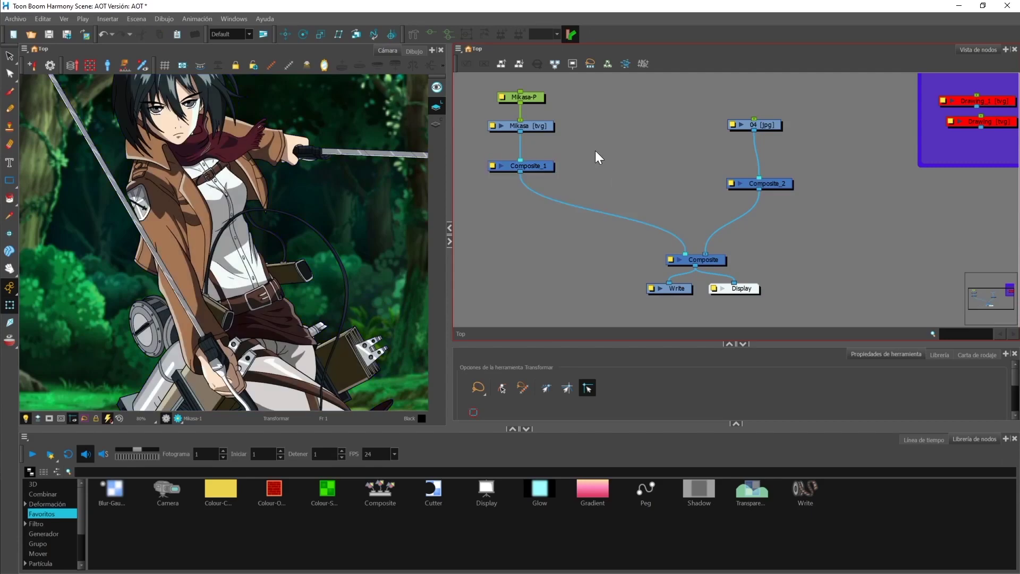
key("ctrl+v")
left_click_drag(645, 141, 640, 185)
left_click_drag(528, 183, 645, 206)
left_click_drag(761, 203, 700, 247)
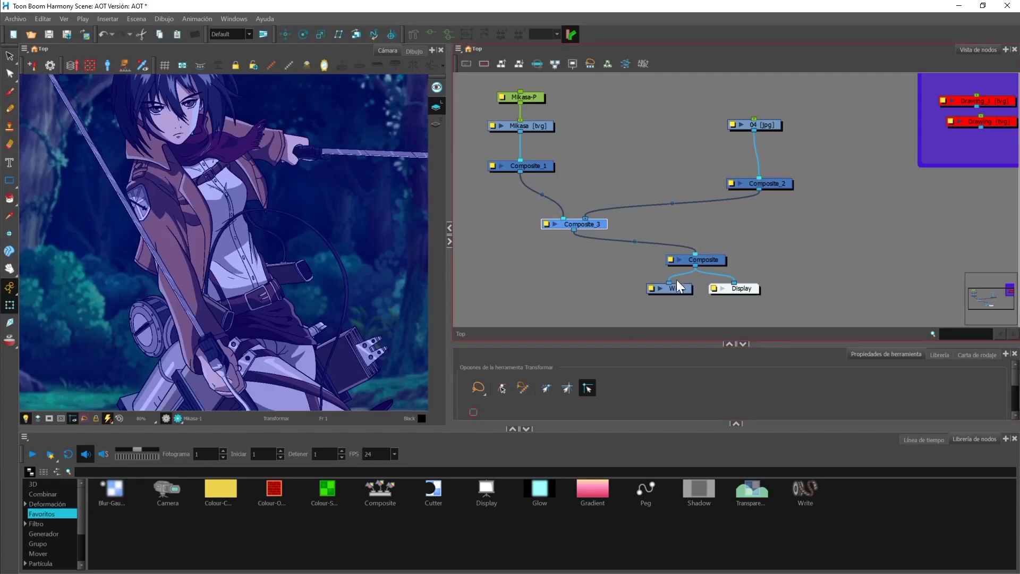
scroll(718, 292, "up", 5)
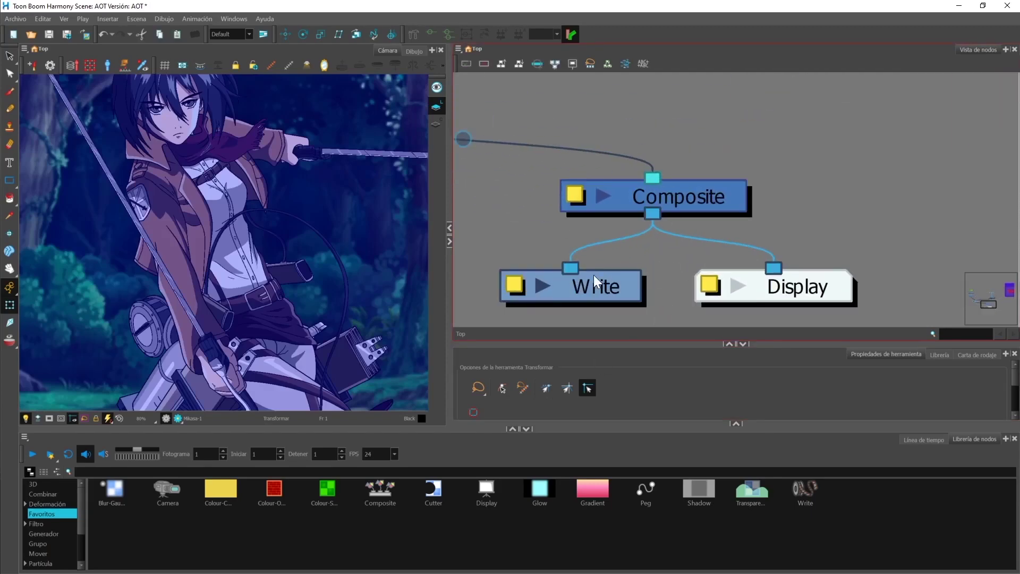
scroll(592, 244, "down", 5)
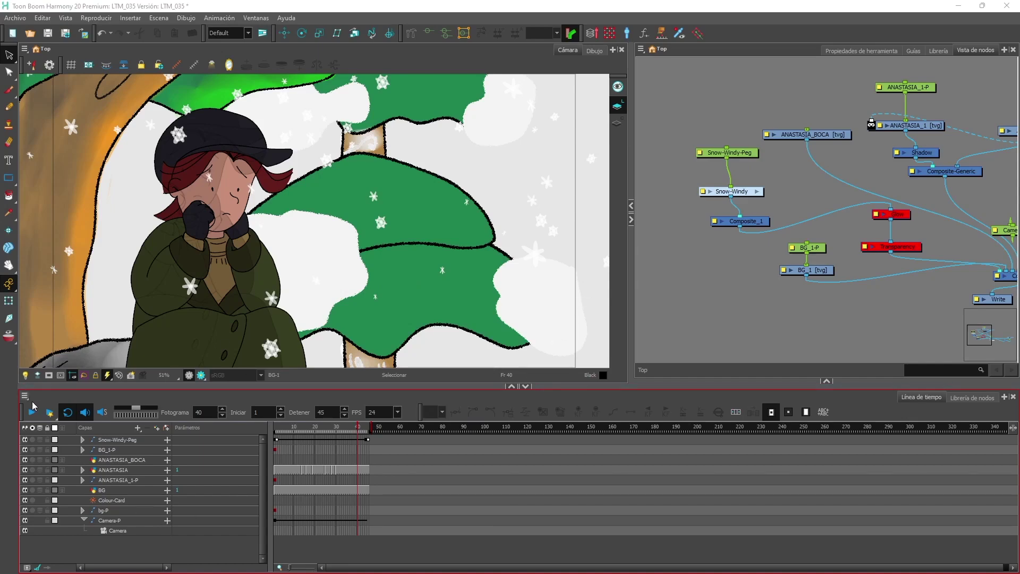
- Play back the LTM_035 snow animation, and examine its layers and snow particles from several angles in the Perspectiva view
left_click(35, 420)
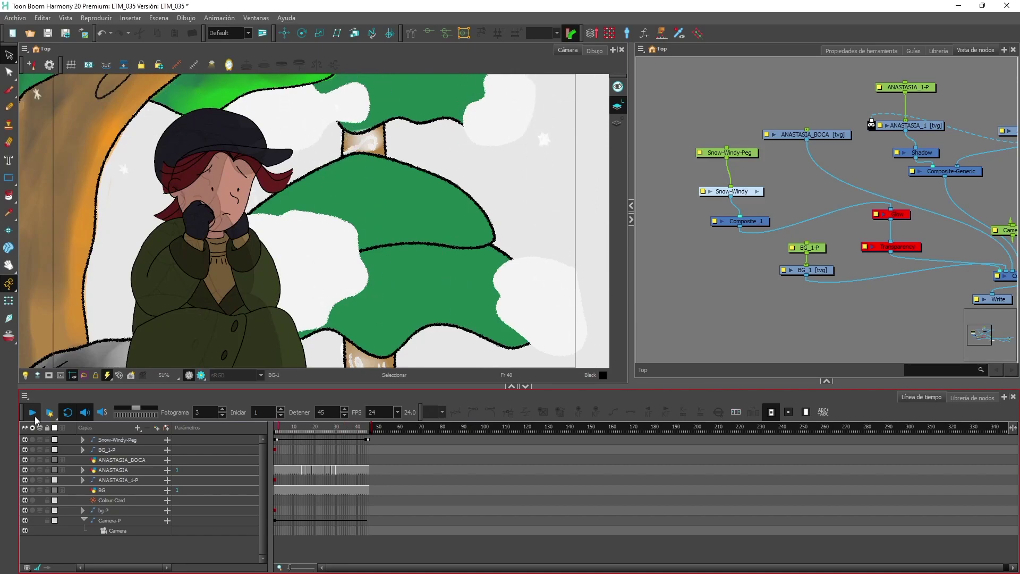
left_click(32, 414)
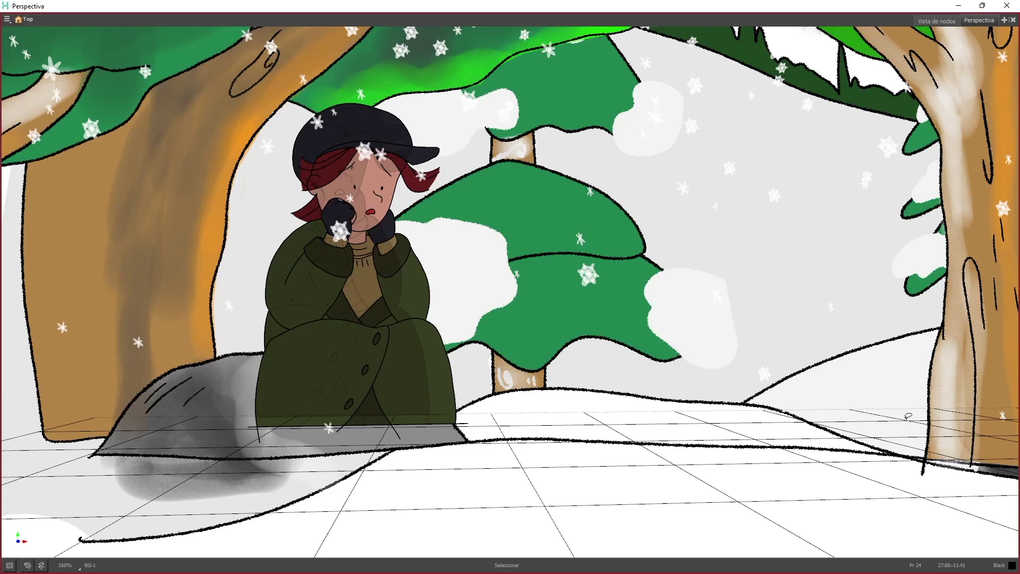
left_click_drag(993, 475, 940, 470)
scroll(895, 477, "down", 4)
scroll(940, 470, "down", 2)
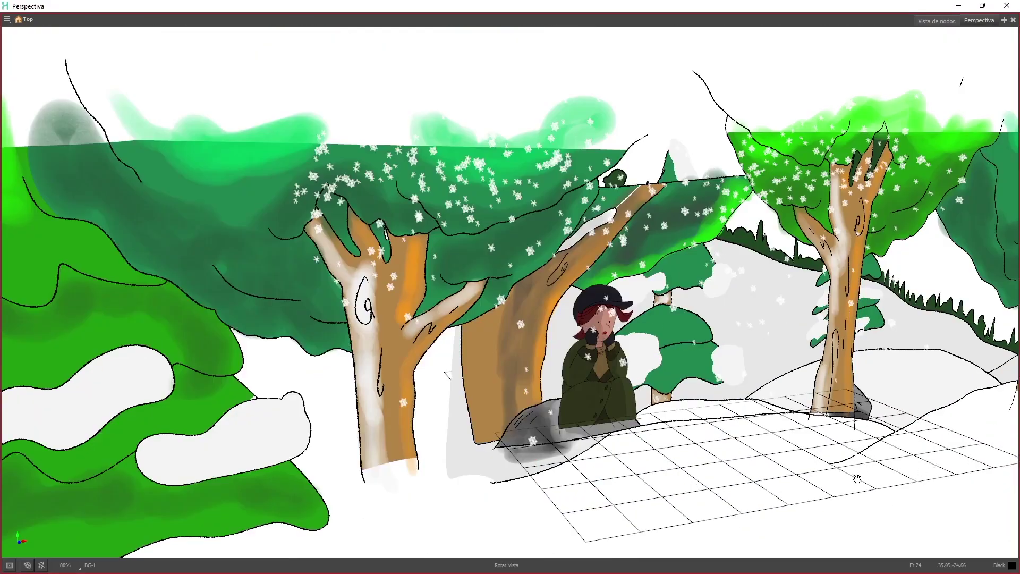
left_click_drag(850, 478, 911, 455)
scroll(786, 462, "up", 5)
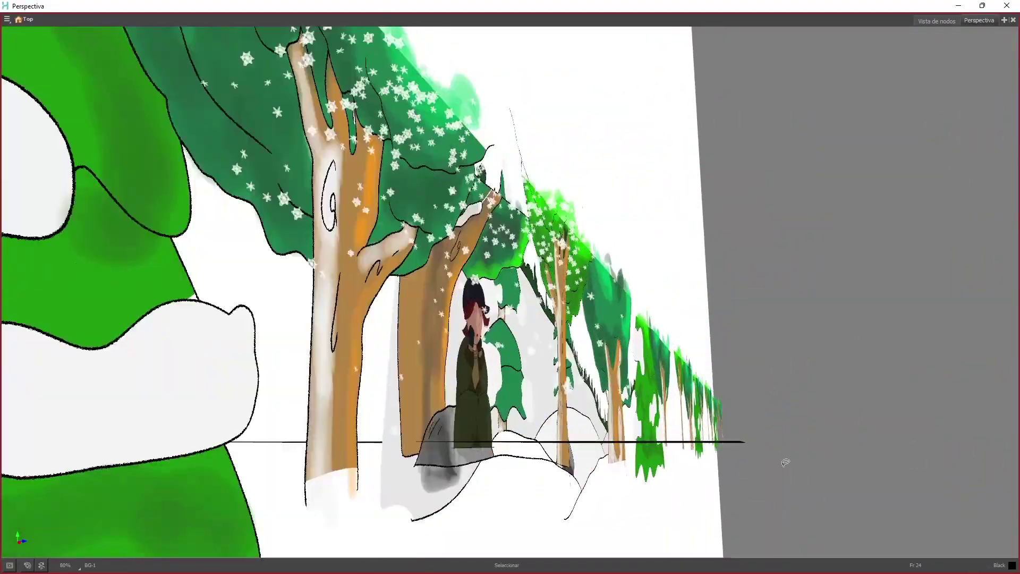
left_click_drag(509, 419, 550, 432)
scroll(548, 432, "down", 2)
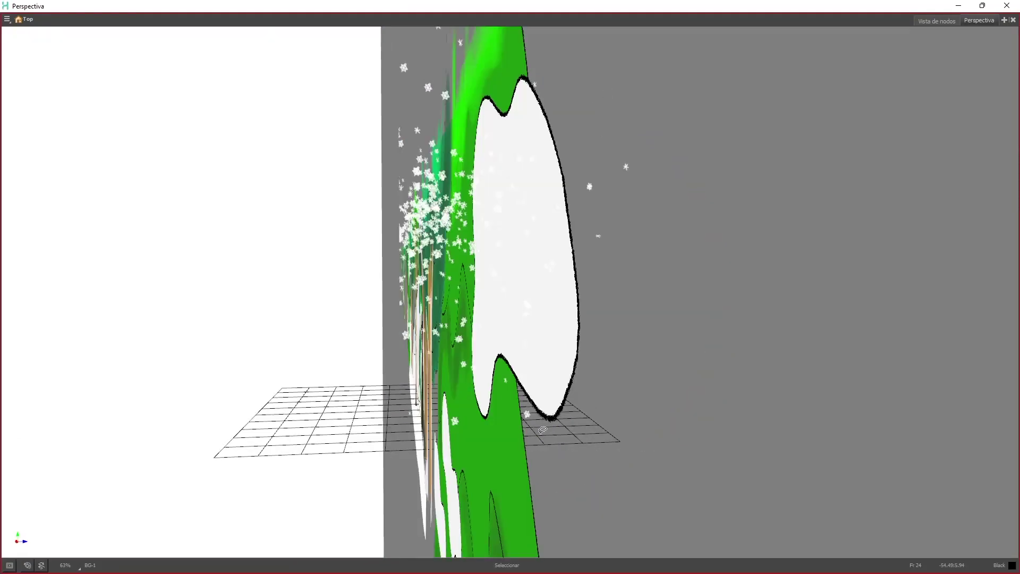
scroll(542, 430, "up", 1)
key("shift+m")
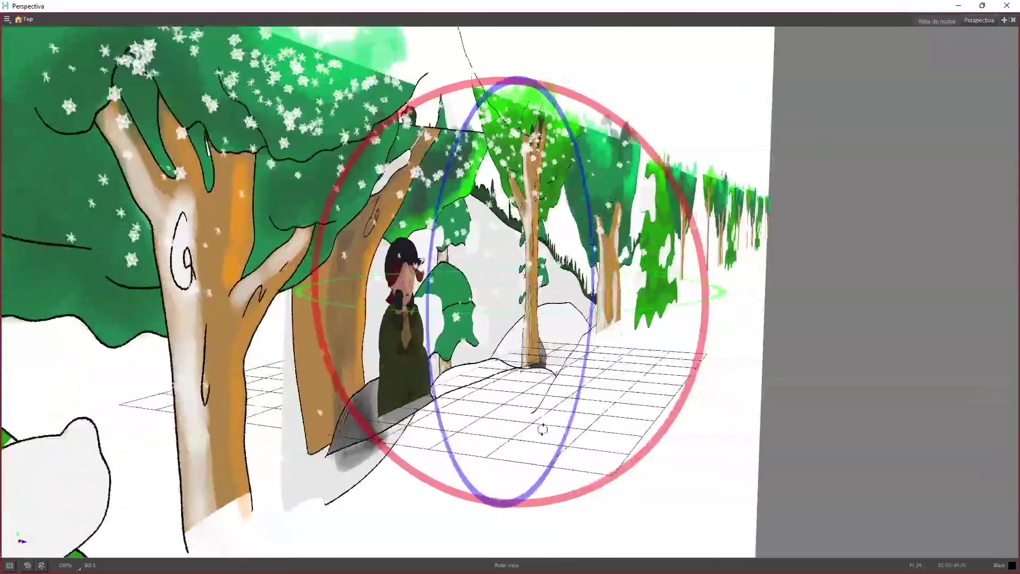
key("alt+Tab")
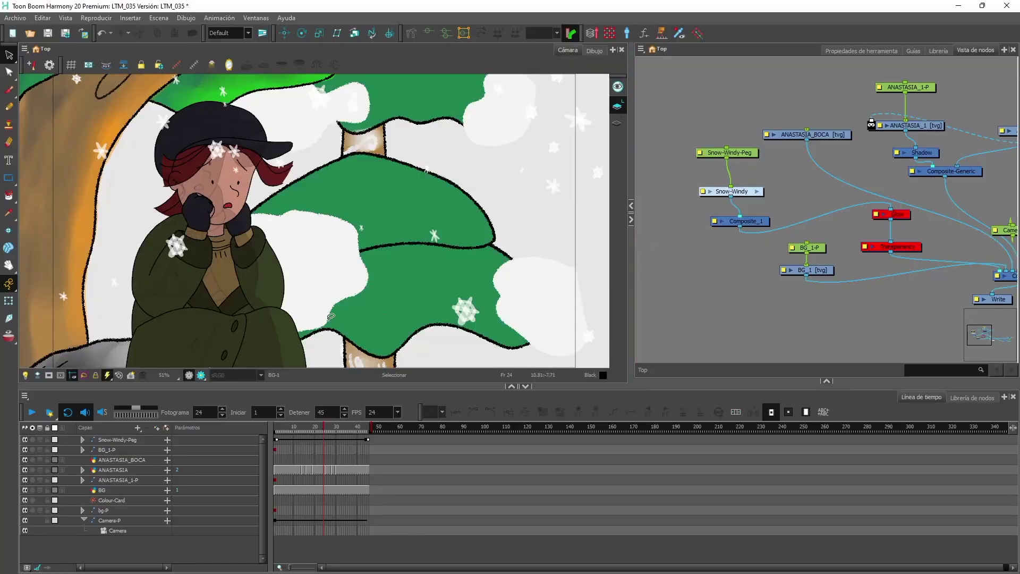
- Delete the Snow-Windy and BG_1 nodes with their pegs, Composite_1 and the two disabled red effect nodes, including their drawing files
left_click(816, 321)
scroll(804, 304, "down", 1)
scroll(804, 304, "up", 1)
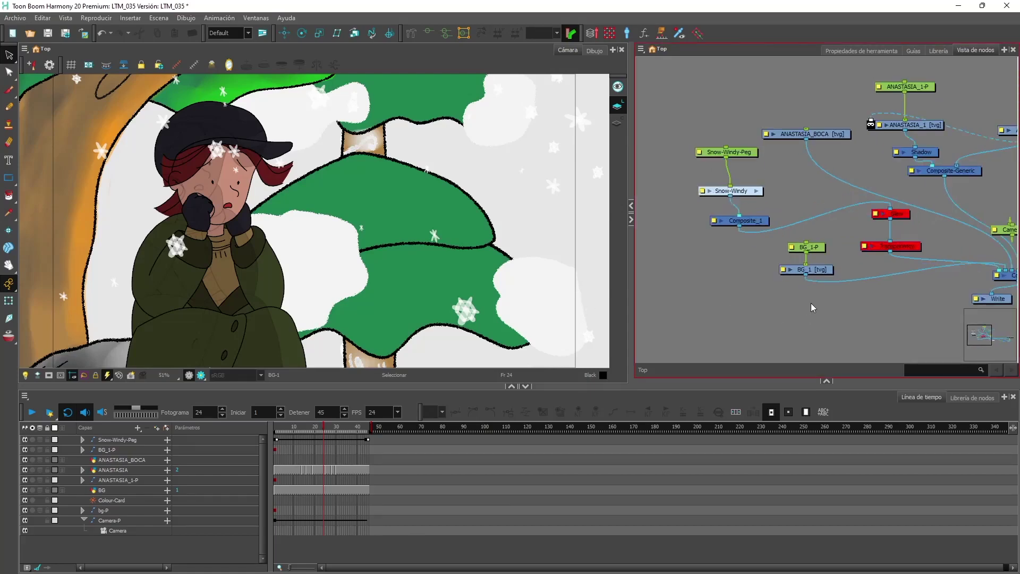
left_click_drag(898, 305, 736, 208)
key("Delete")
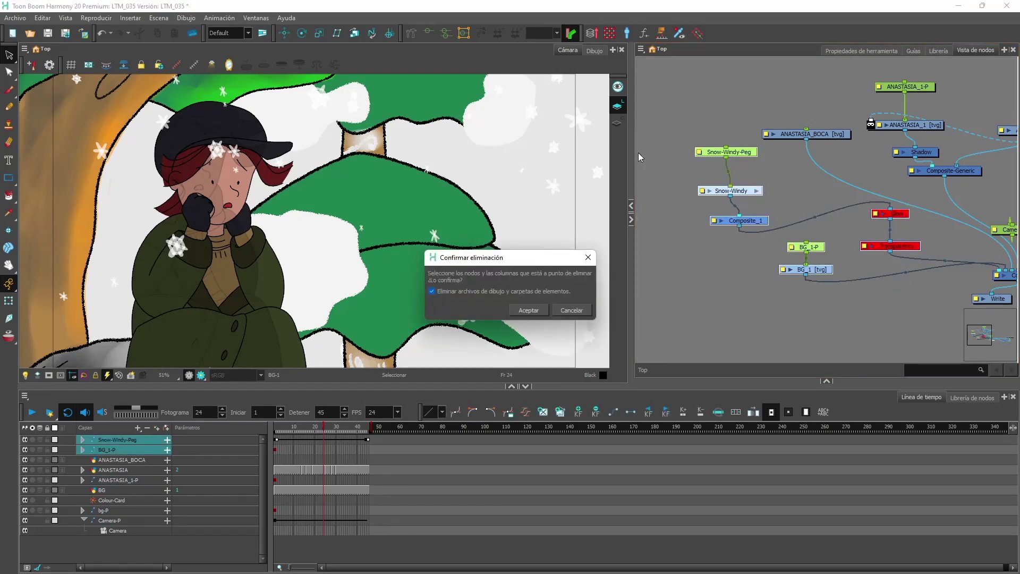
key("Return")
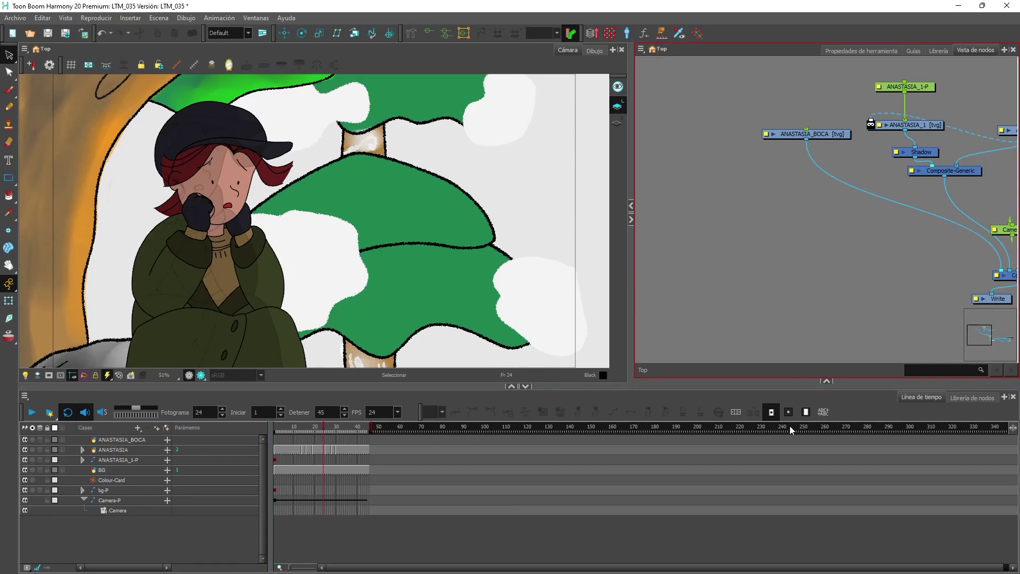
- Add the Rain3 particle example from the Partícula > Ejemplos category of the Librería de nodos to the empty area of the node network
left_click(978, 397)
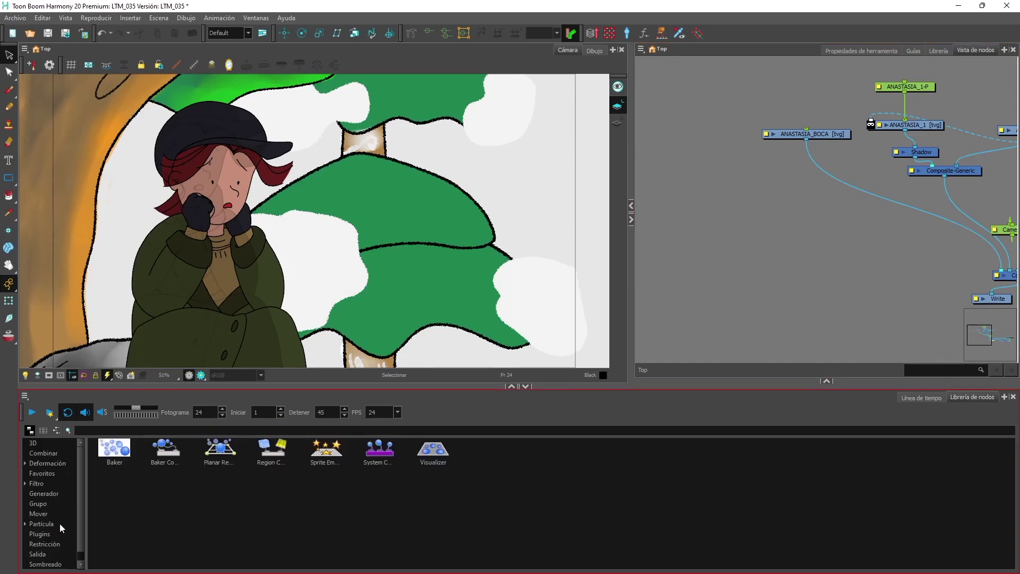
left_click(25, 524)
scroll(43, 534, "down", 1)
scroll(55, 519, "up", 1)
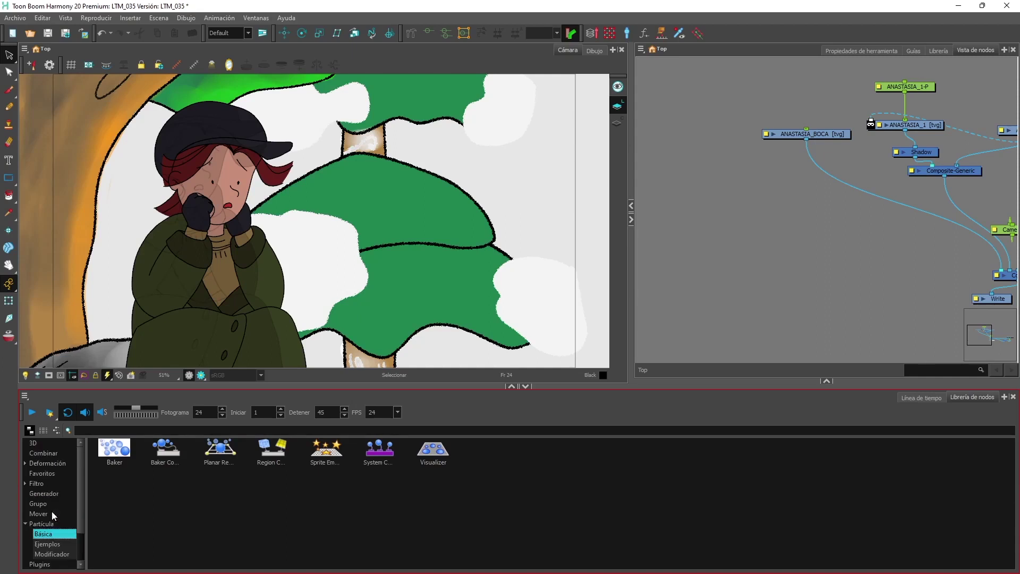
scroll(49, 468, "down", 1)
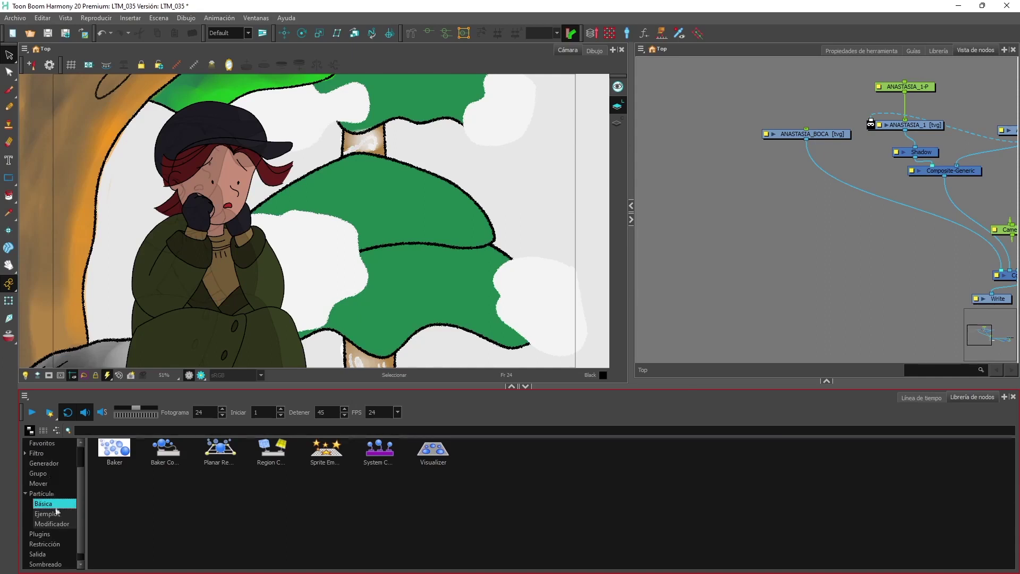
left_click(56, 513)
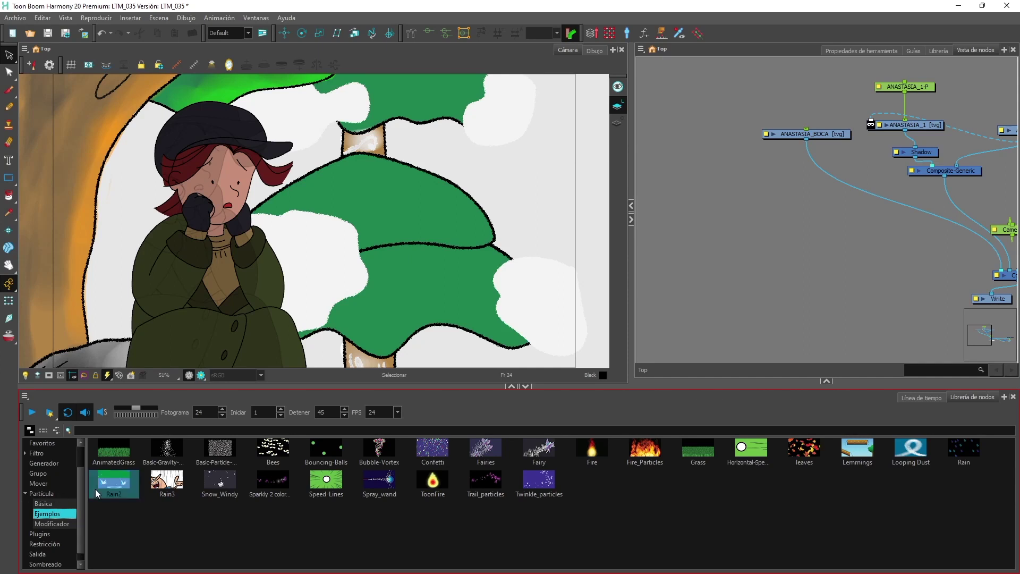
left_click(162, 487)
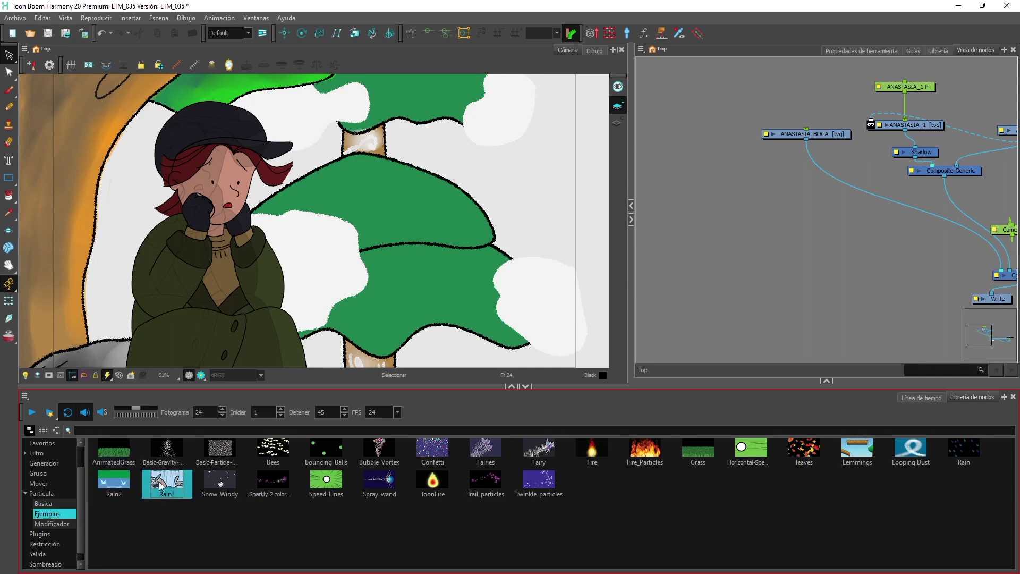
left_click_drag(168, 488, 694, 233)
left_click_drag(676, 209, 675, 207)
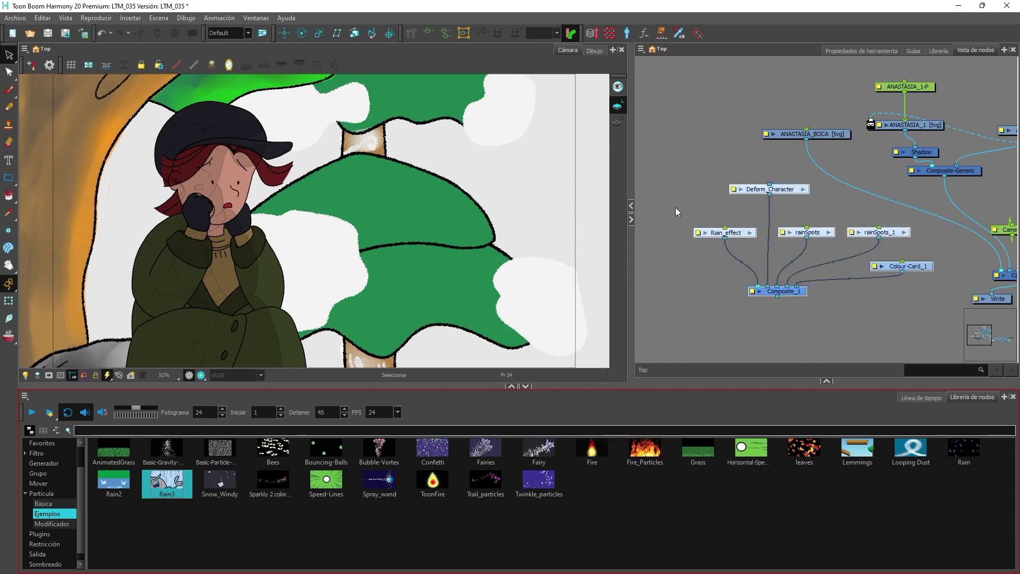
- Move the rain network and the main Composite with Write and Display farther apart, and connect Composite_1 to the main Composite's first input
left_click(800, 296)
left_click_drag(799, 296, 710, 253)
scroll(717, 252, "down", 1)
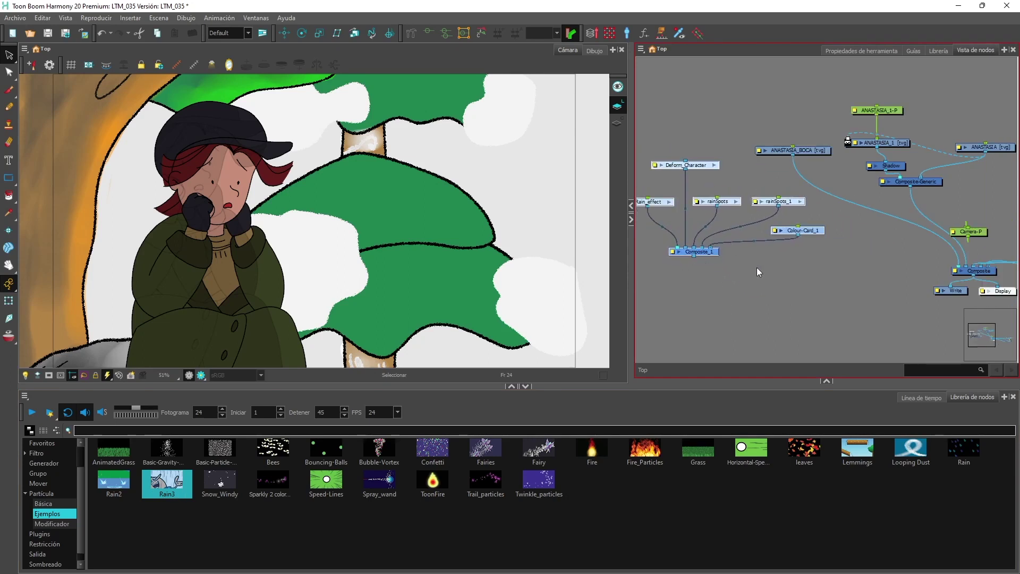
left_click_drag(1010, 304, 940, 273)
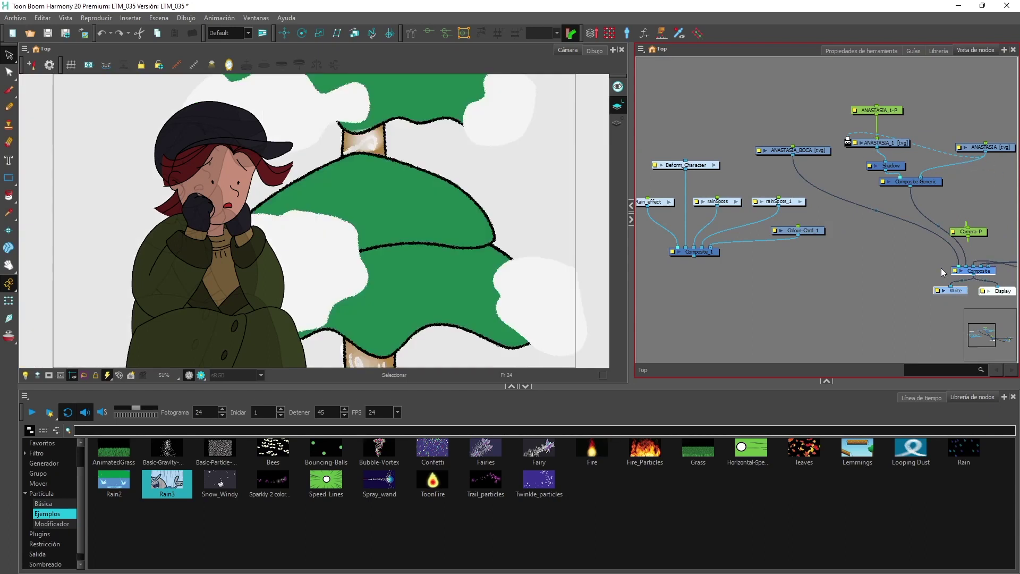
left_click_drag(977, 272, 912, 320)
left_click(691, 260)
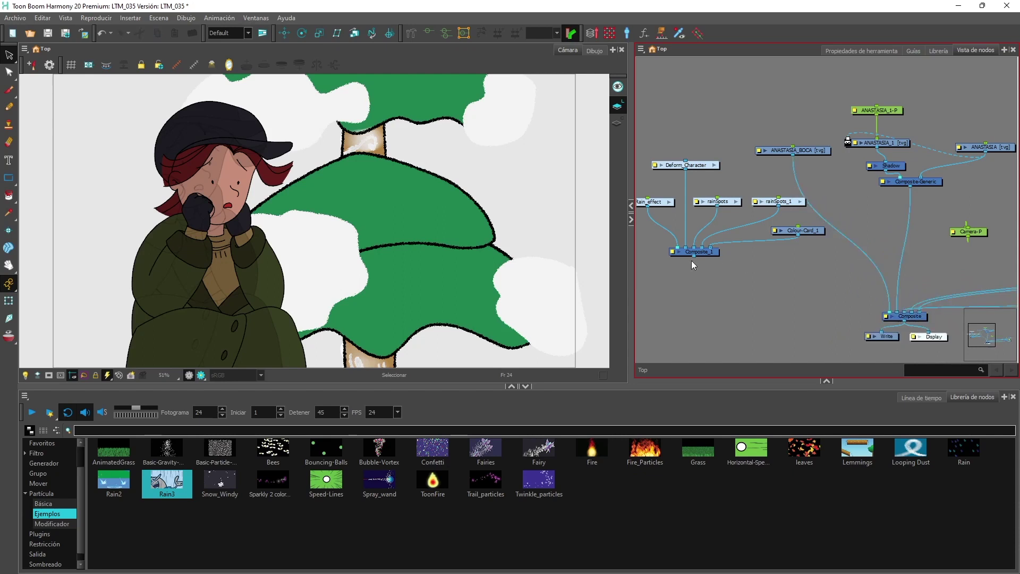
left_click_drag(694, 256, 887, 313)
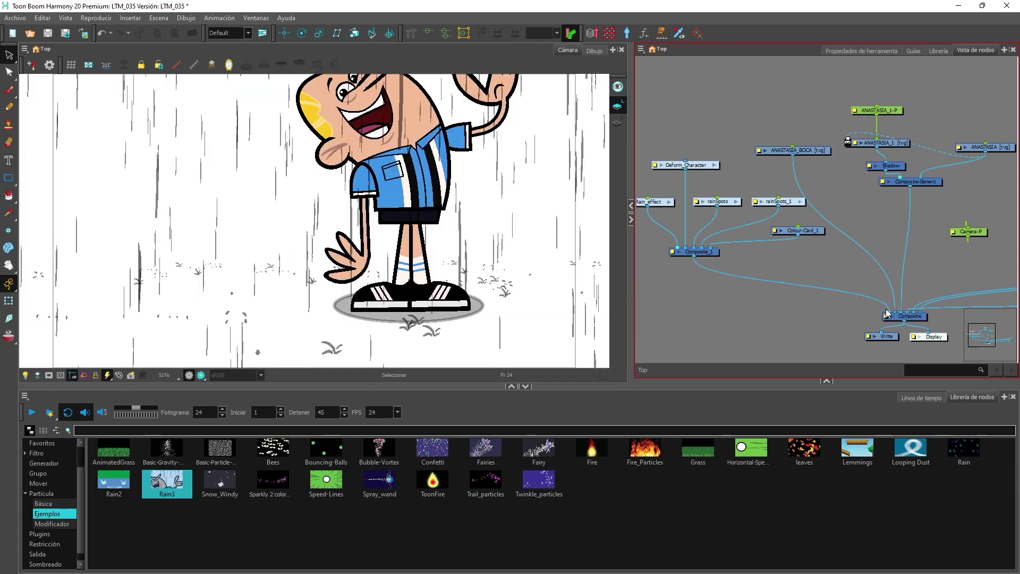
- Disconnect the Deform_Character node from the rain network's Composite_1
scroll(745, 259, "up", 3)
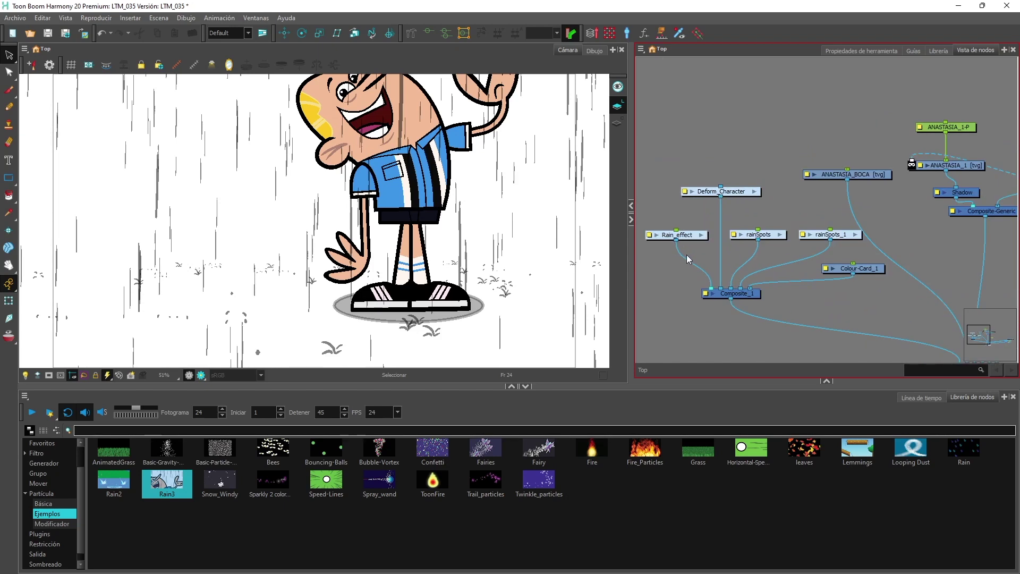
left_click(721, 216)
key("Delete")
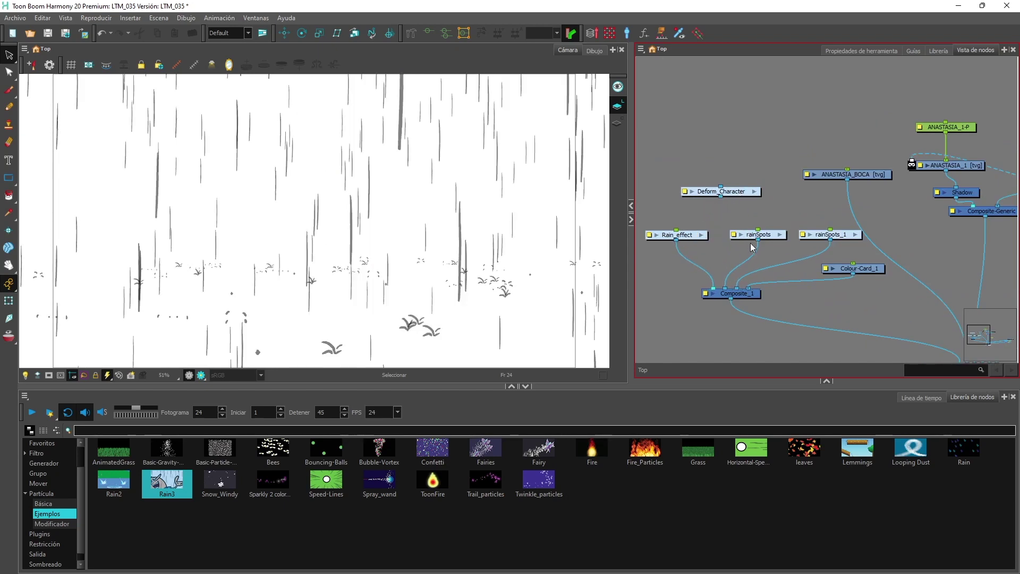
- Disconnect the Colour-Card_1 node from the rain network's Composite_1 and play back the scene
left_click_drag(870, 271, 874, 279)
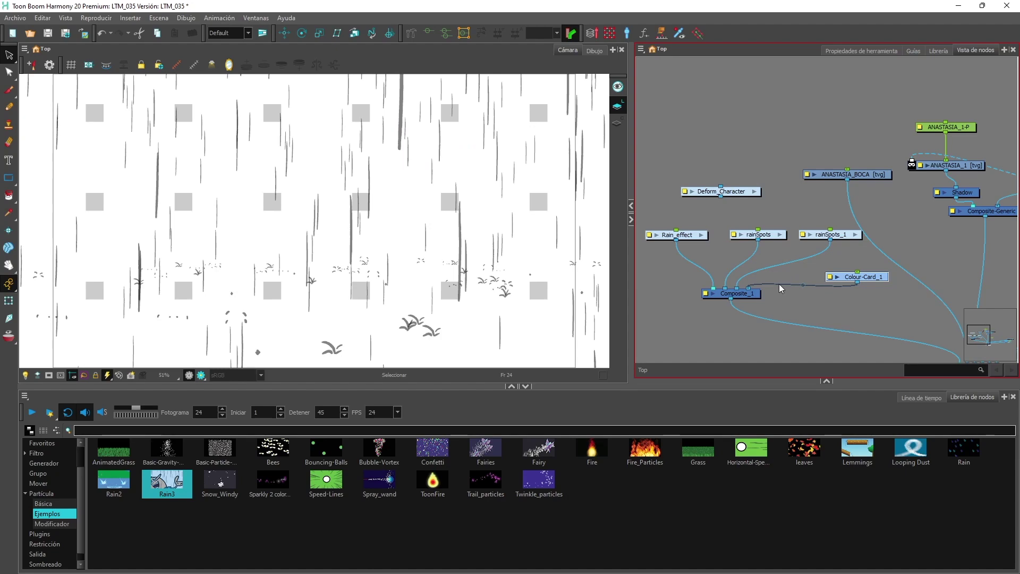
key("Delete")
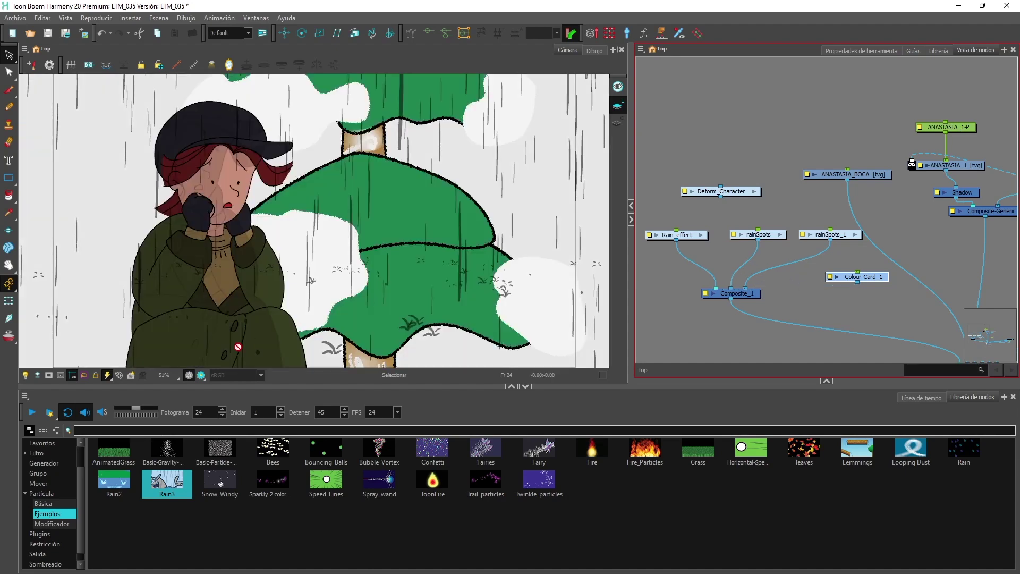
left_click(33, 413)
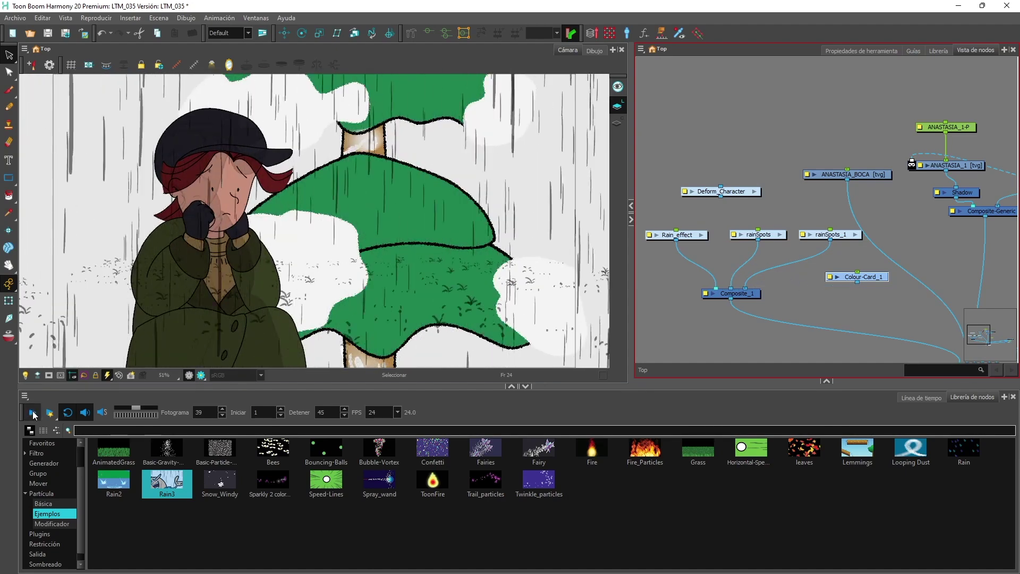
left_click(69, 411)
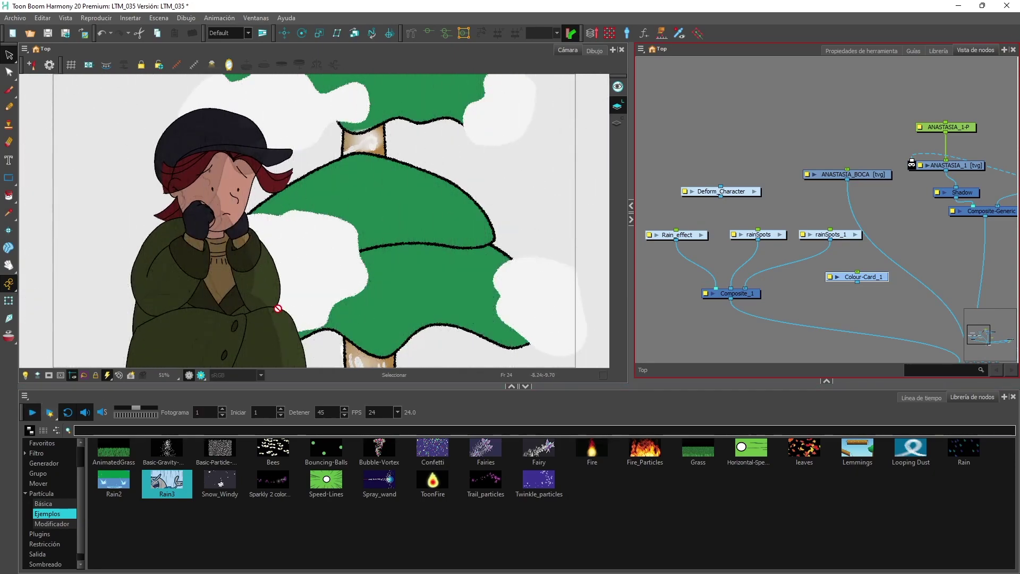
left_click(32, 414)
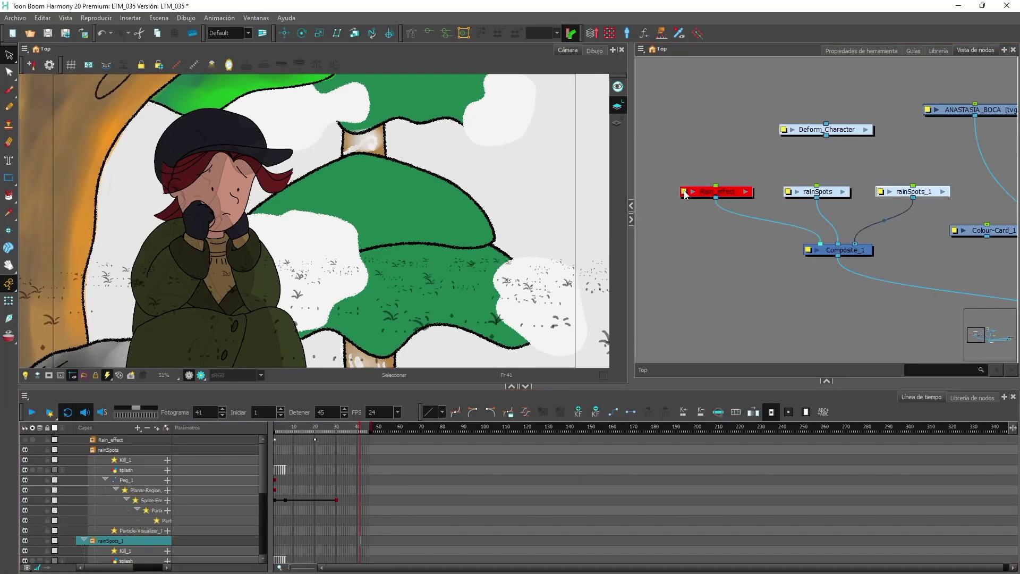
- Re-enable the Rain_effect group in its layer properties
double_click(686, 194)
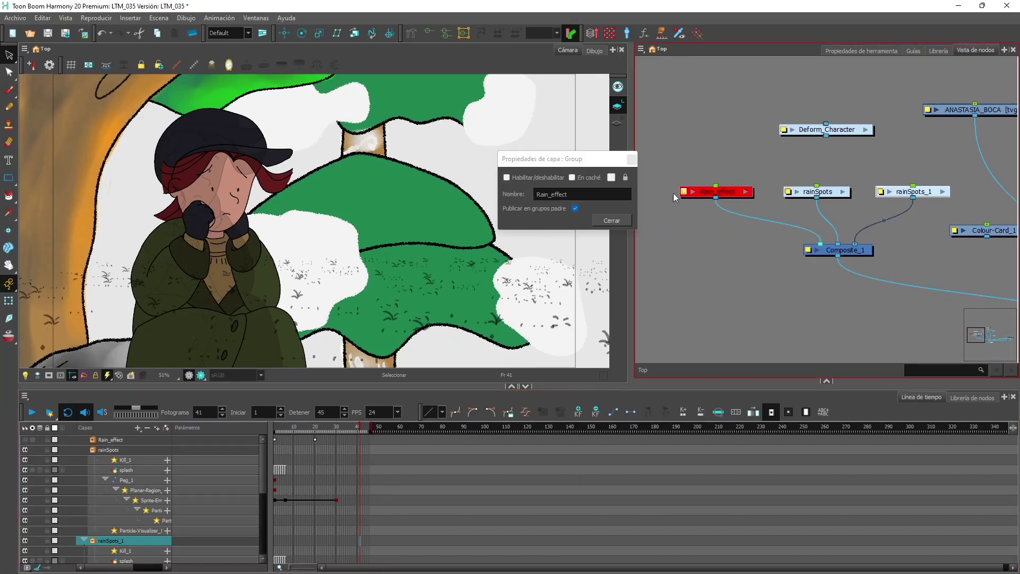
left_click(507, 177)
left_click(614, 222)
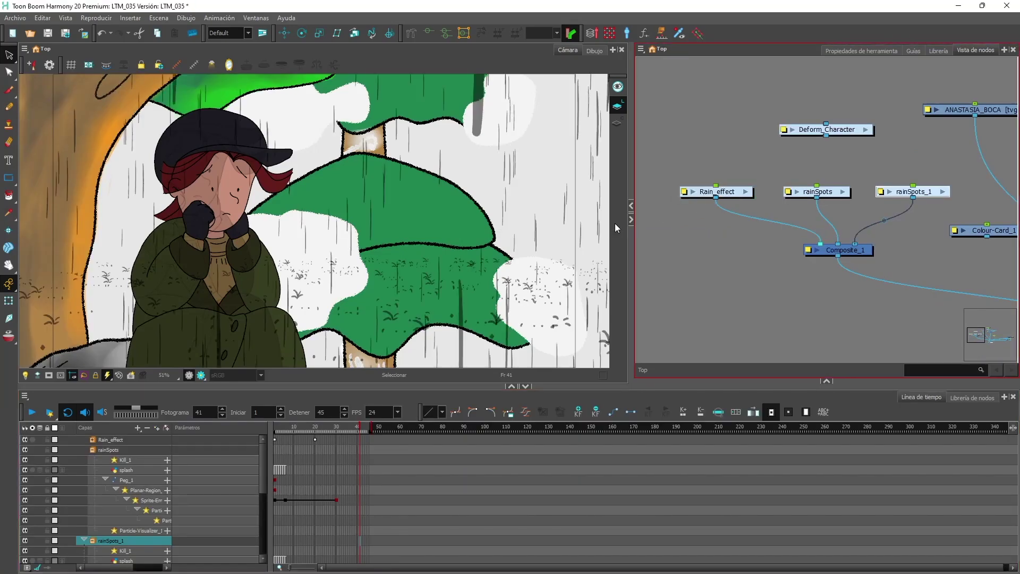
- Disable the rainSpots and rainSpots_1 groups in their layer properties
left_click(832, 196)
double_click(788, 195)
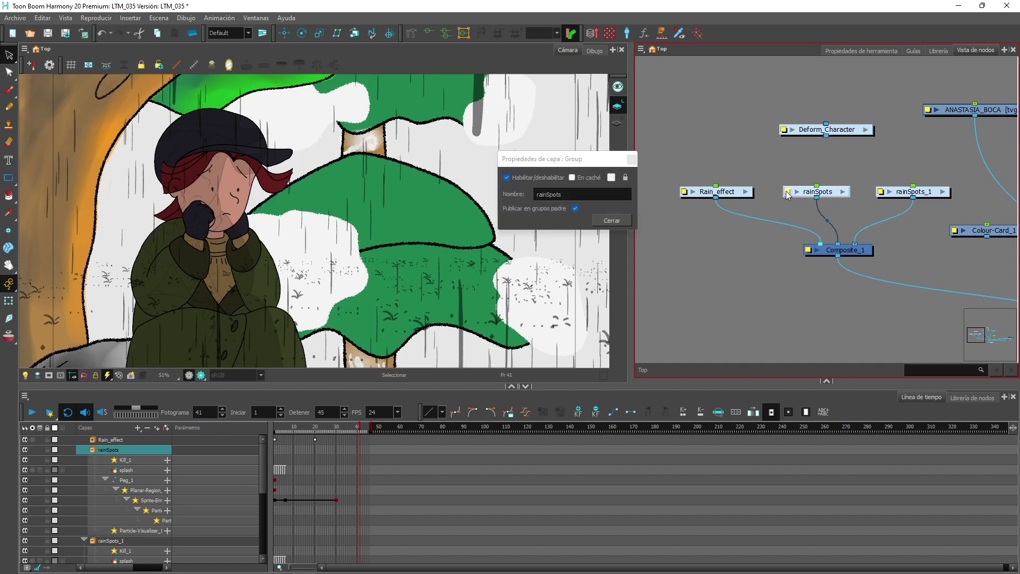
left_click(521, 180)
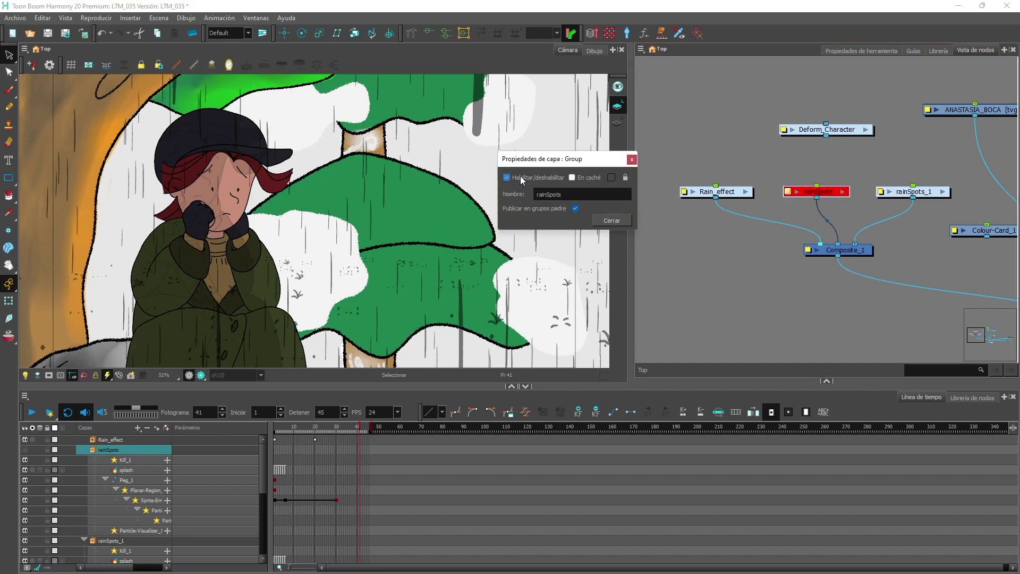
left_click(915, 197)
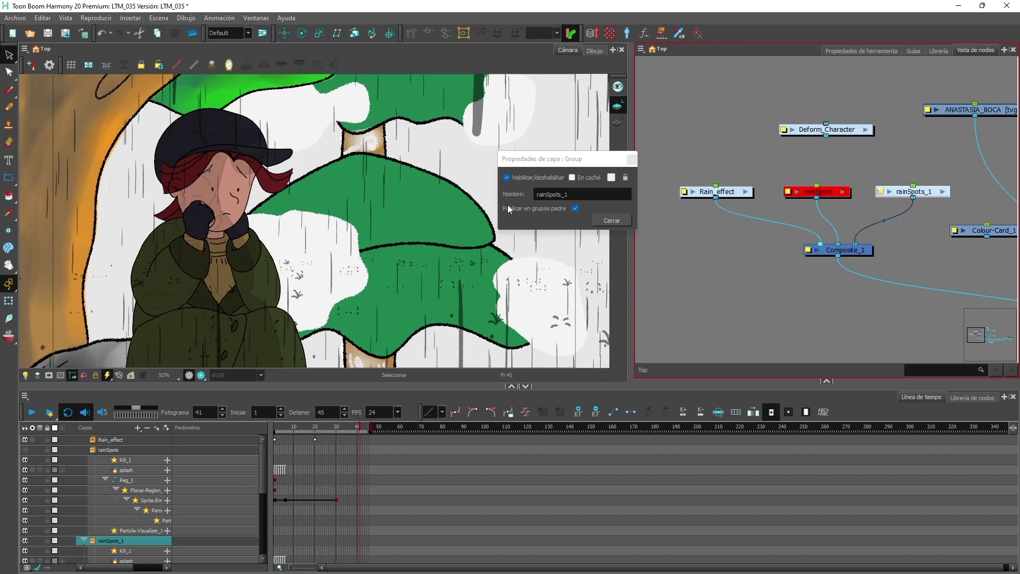
left_click(516, 178)
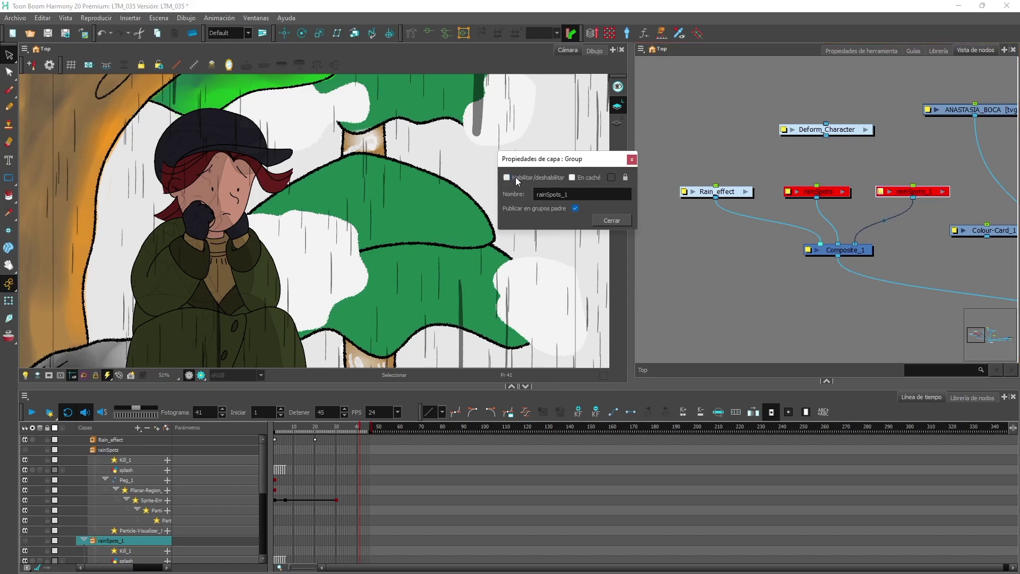
left_click(631, 218)
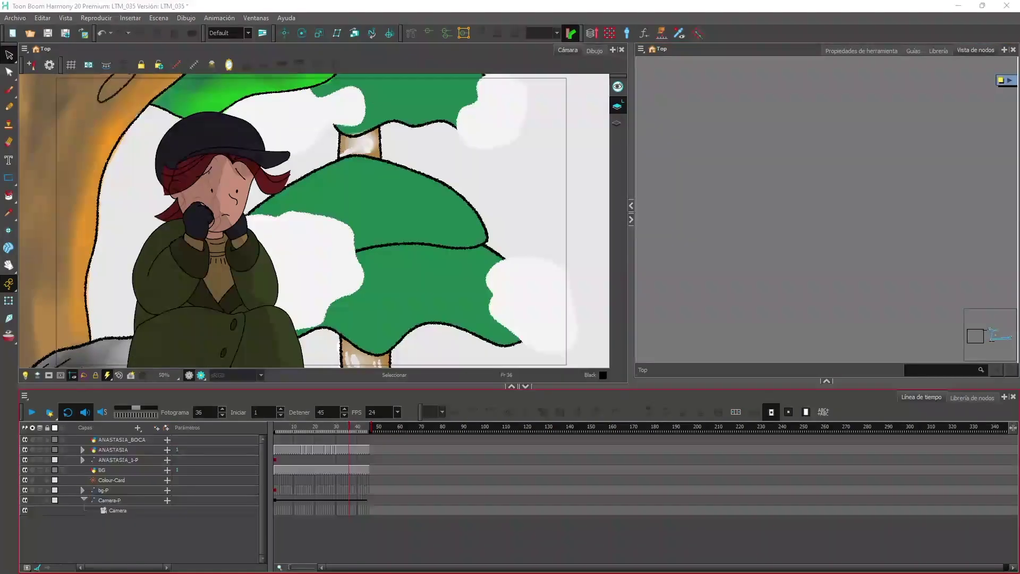
- Add the leaves particle example from the Partícula > Ejemplos category of the Librería de nodos to an empty area of the node network
left_click(980, 404)
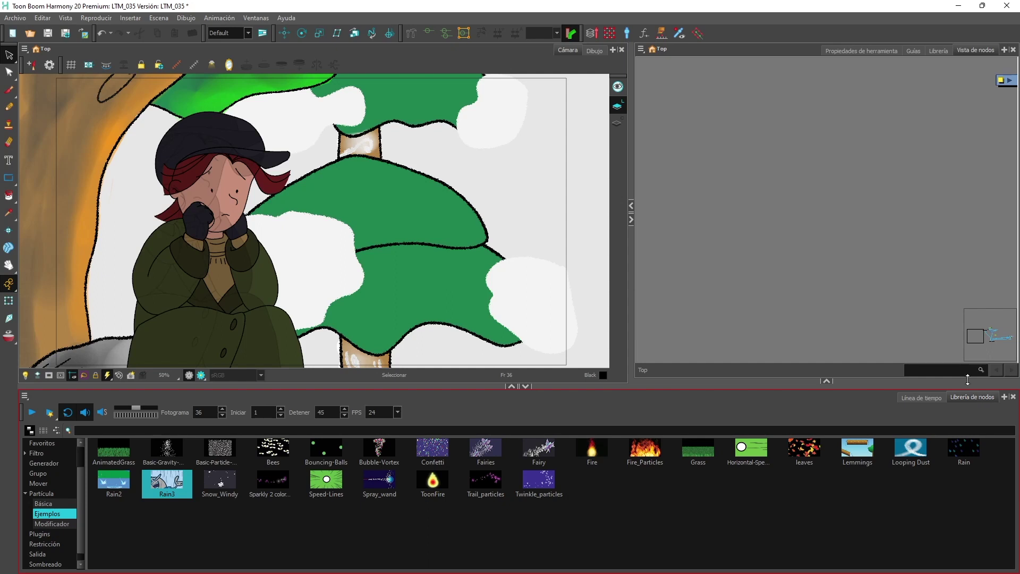
scroll(898, 267, "down", 4)
scroll(895, 271, "up", 2)
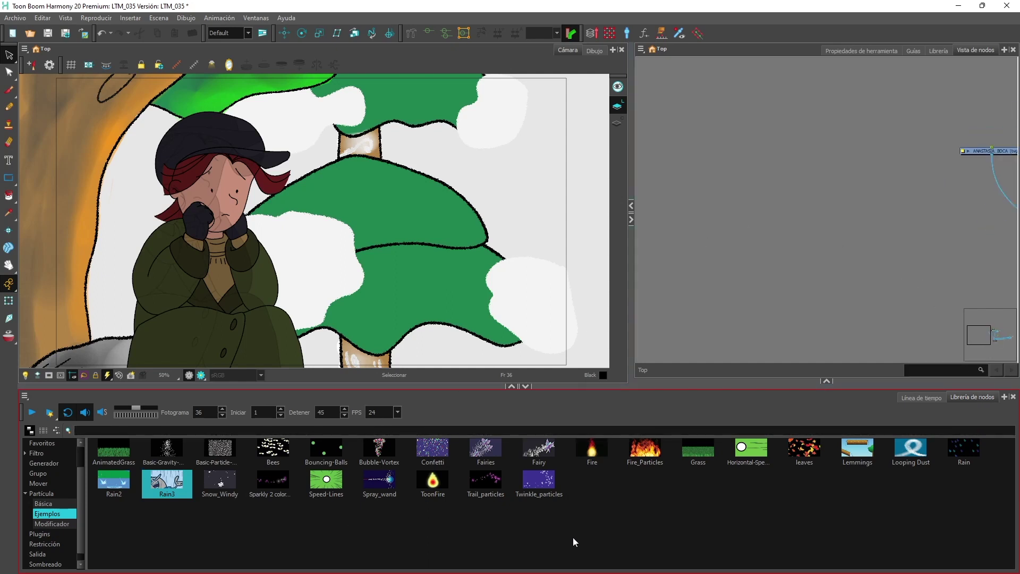
left_click(804, 456)
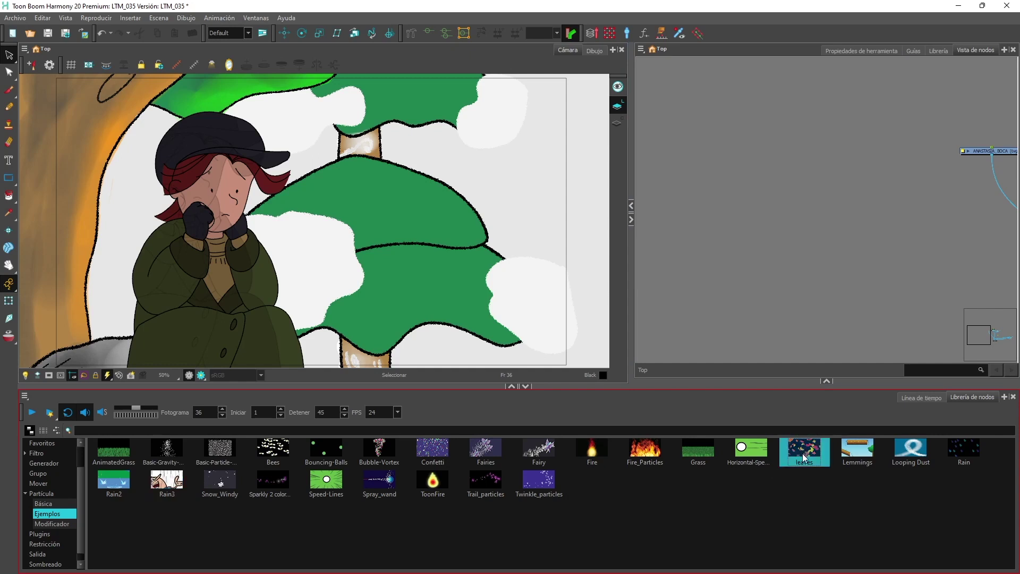
left_click_drag(804, 458, 808, 113)
left_click_drag(825, 169, 825, 168)
scroll(892, 252, "down", 3)
scroll(1001, 283, "up", 5)
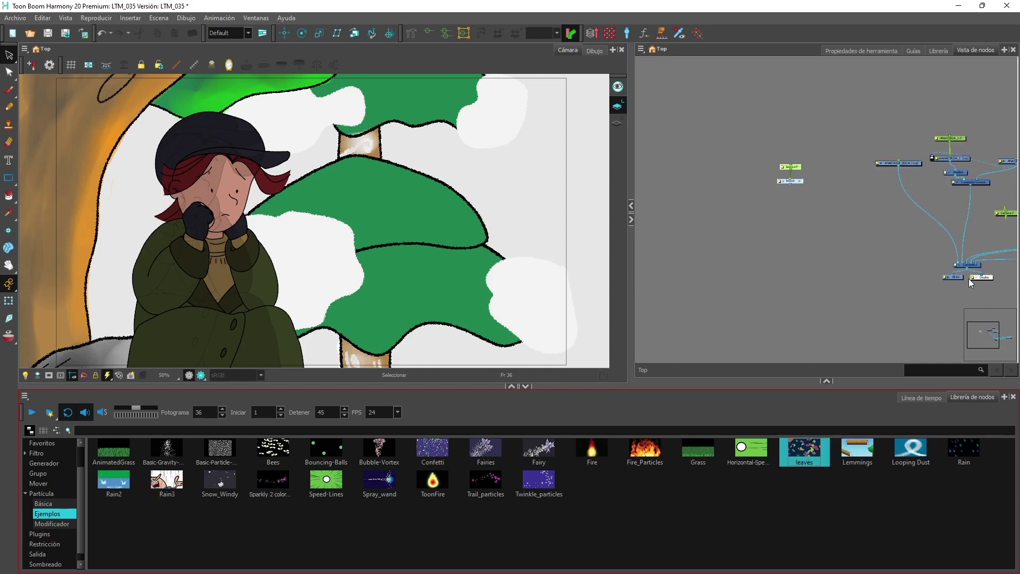
- Move the leaves group and its peg nearer the main Composite, connect the group to the Composite's first input and play back the scene
scroll(699, 142, "down", 1)
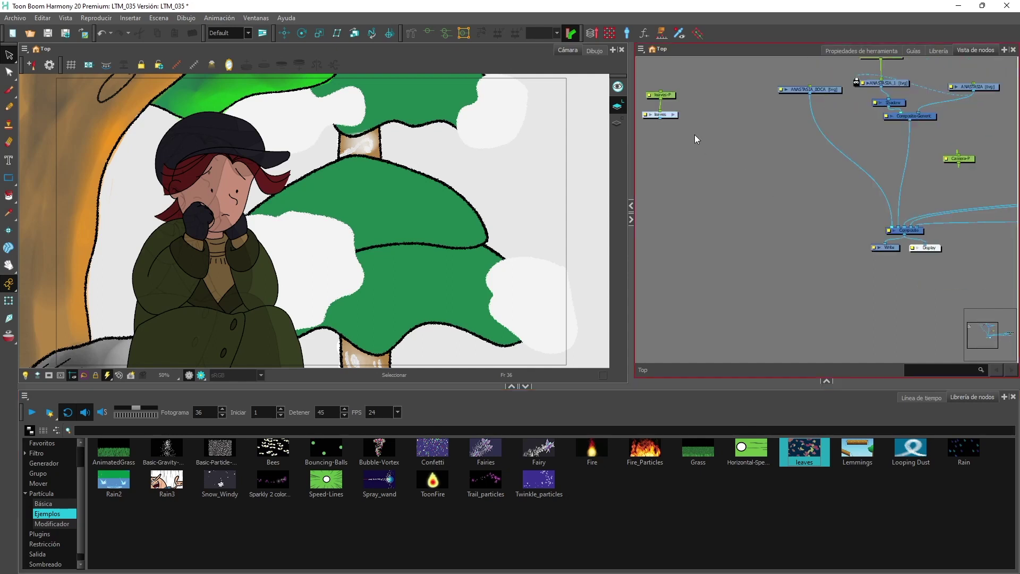
left_click_drag(669, 98, 906, 224)
scroll(847, 237, "up", 2)
left_click(766, 217)
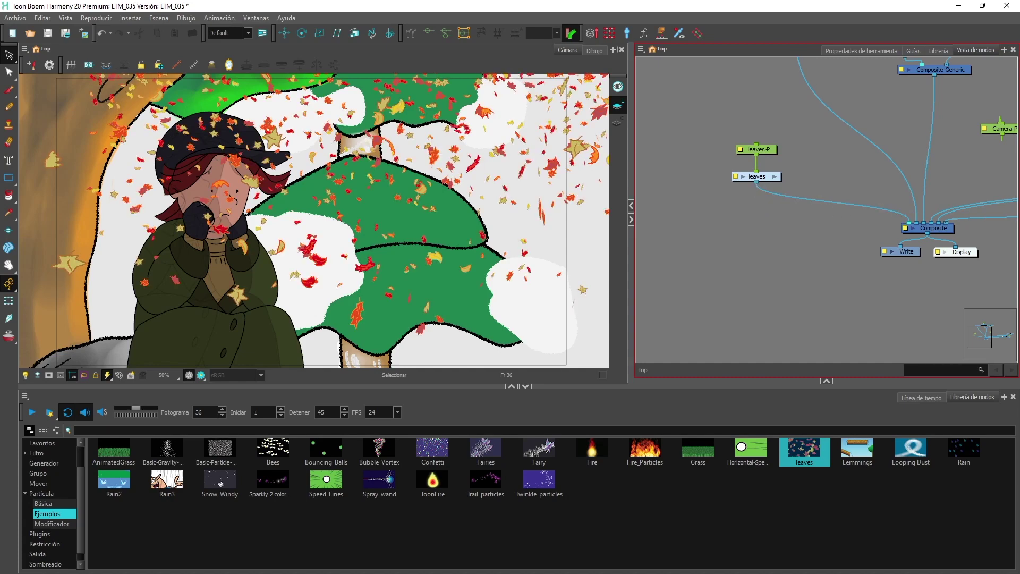
left_click(32, 413)
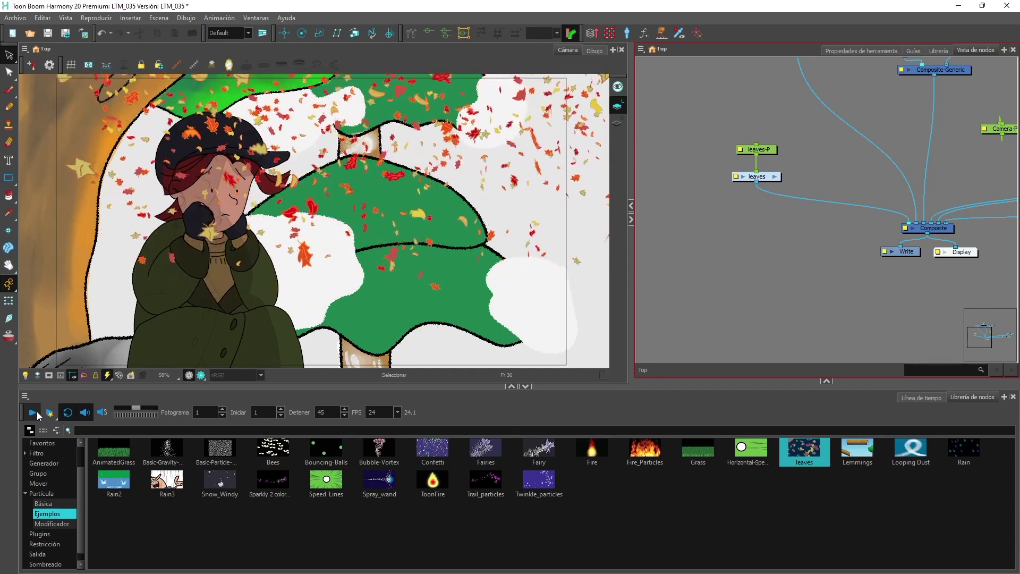
left_click(33, 412)
- Set the number of particles to 3 in the leaves group's Emitter properties
double_click(743, 151)
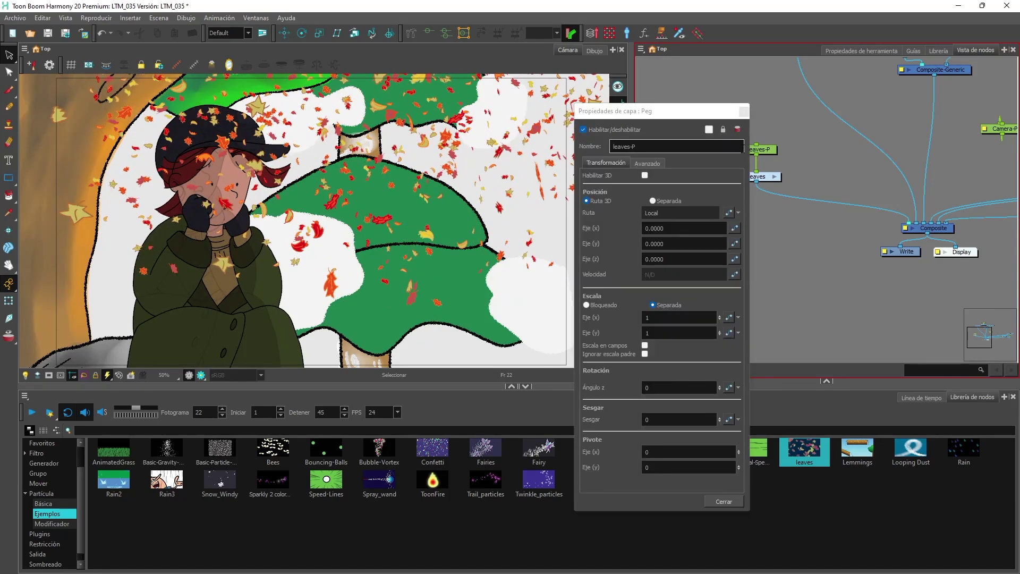
left_click(746, 111)
left_click(921, 399)
left_click(765, 179)
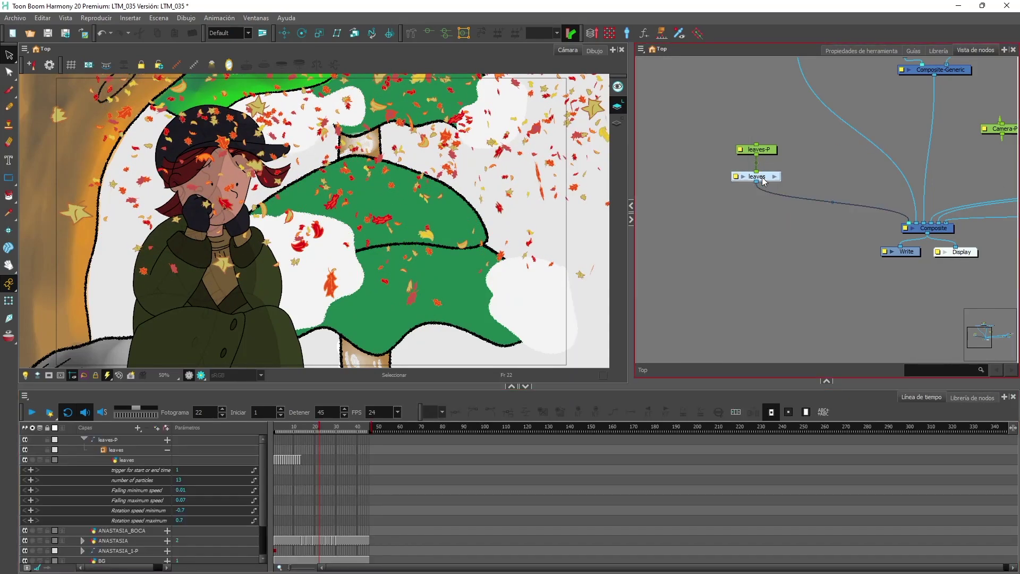
double_click(737, 179)
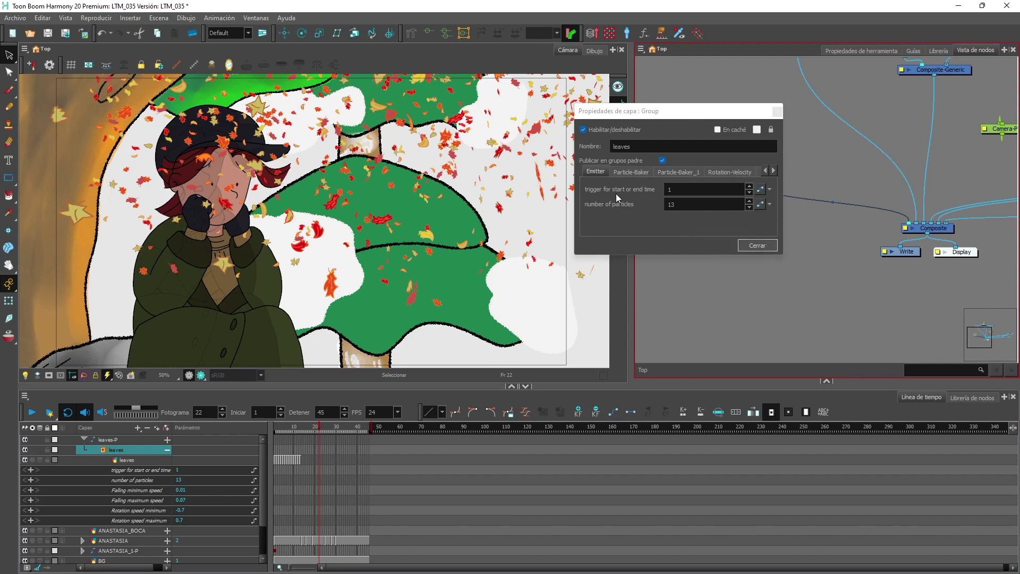
left_click(709, 190)
left_click_drag(685, 205, 656, 204)
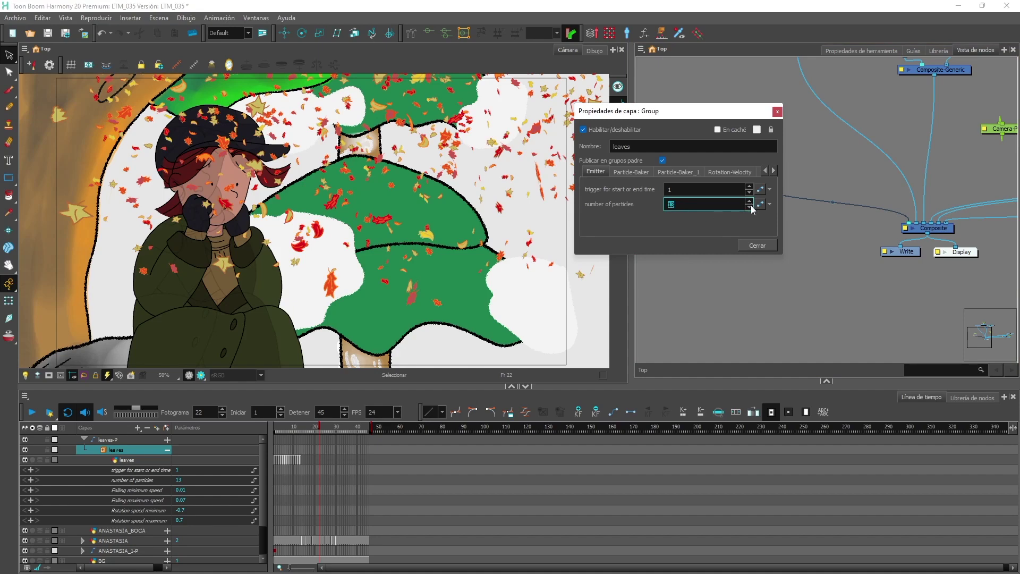
type("3")
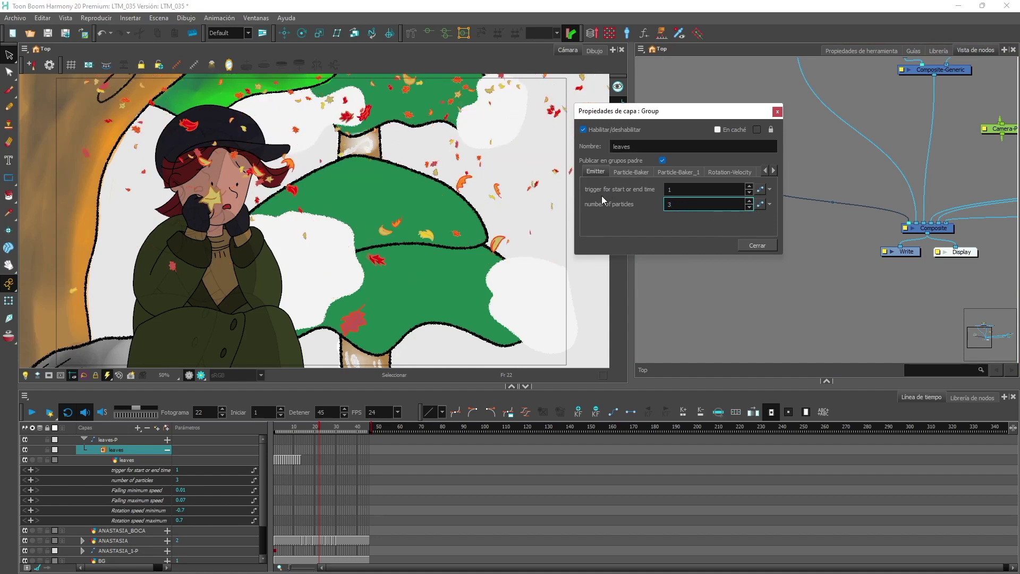
left_click(752, 246)
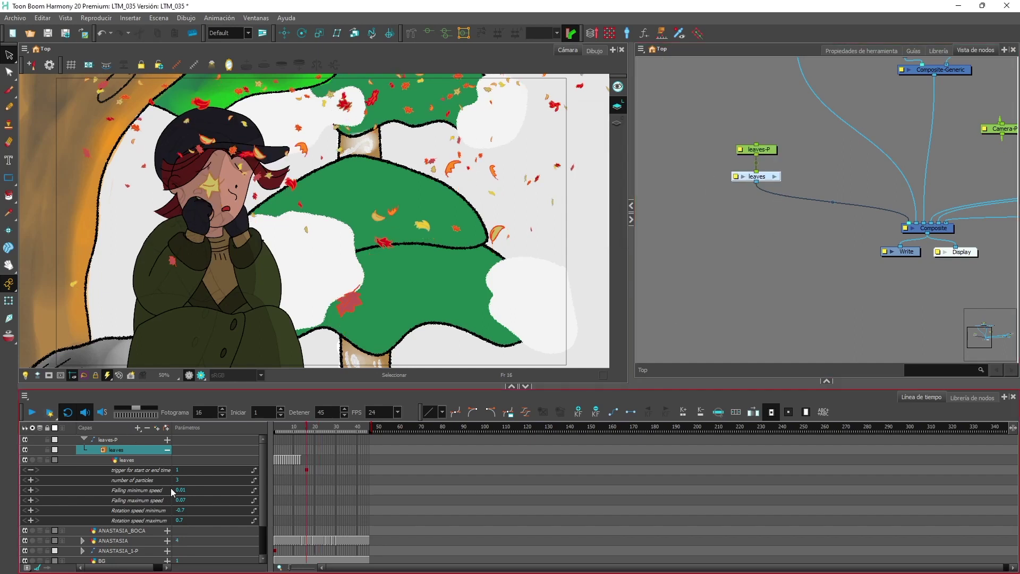
- Move the keyframe of the leaves group's trigger for start or end time to frame 45 and play back the scene
left_click(142, 490)
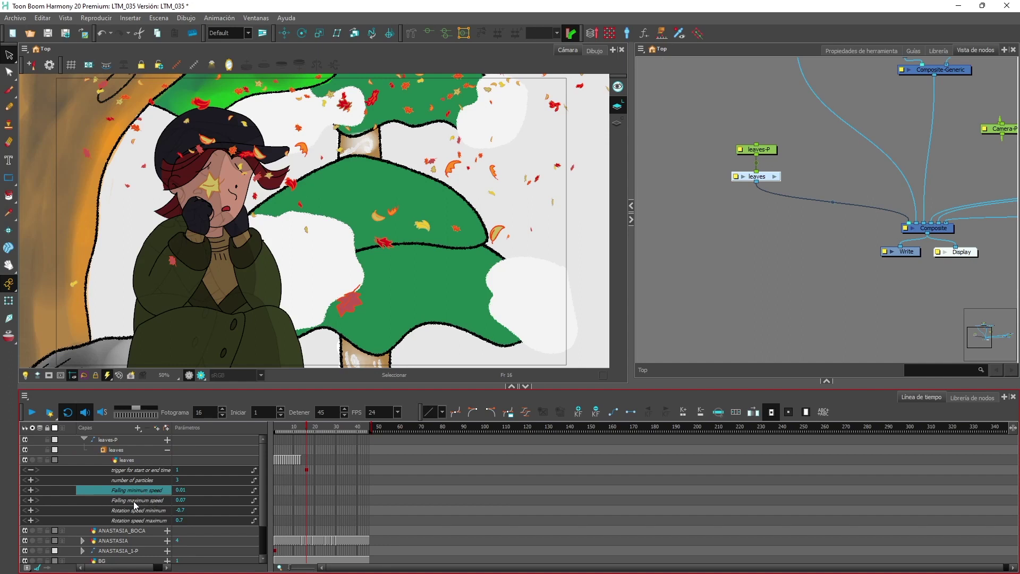
left_click(121, 500)
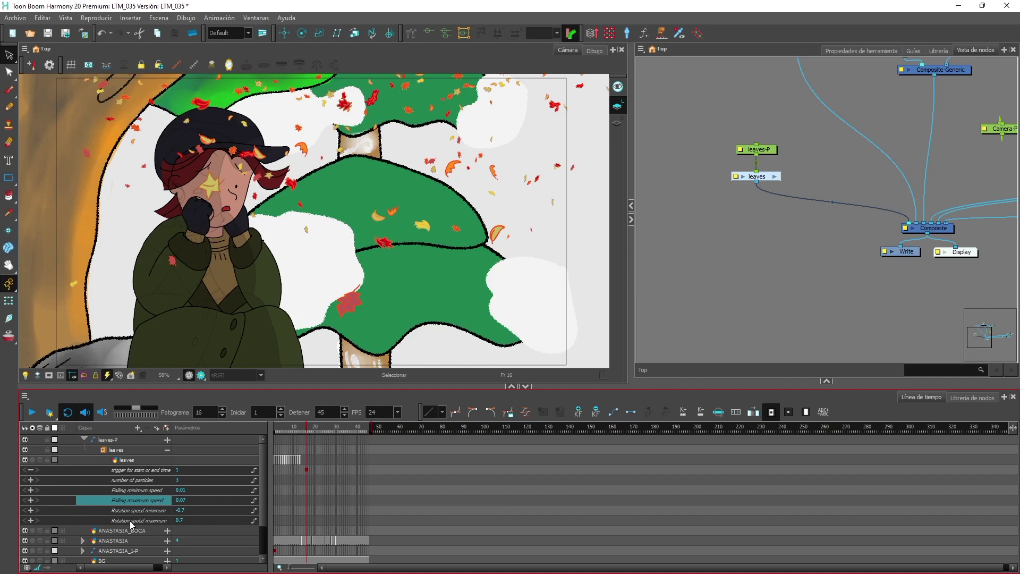
left_click(306, 469)
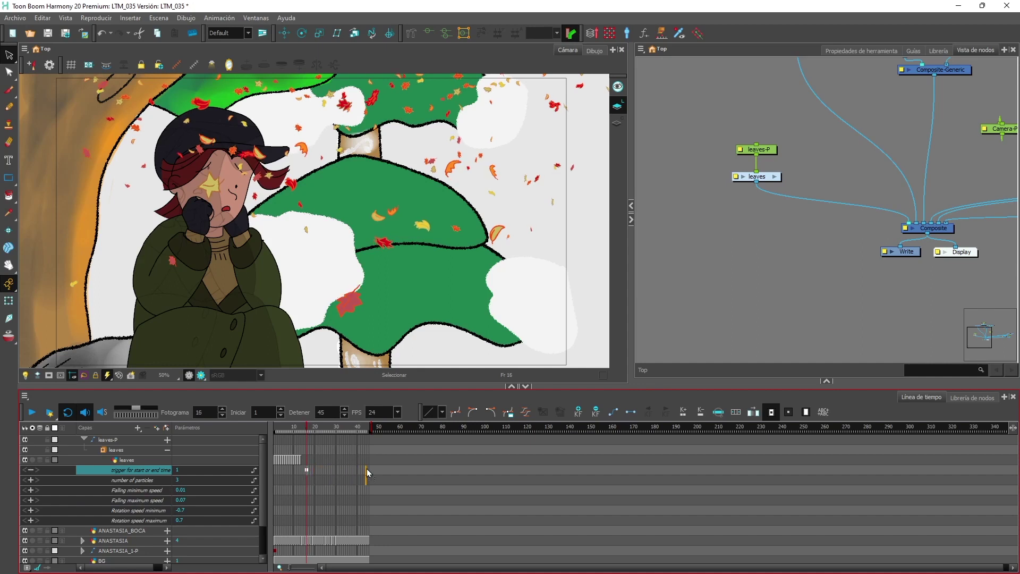
left_click(368, 470)
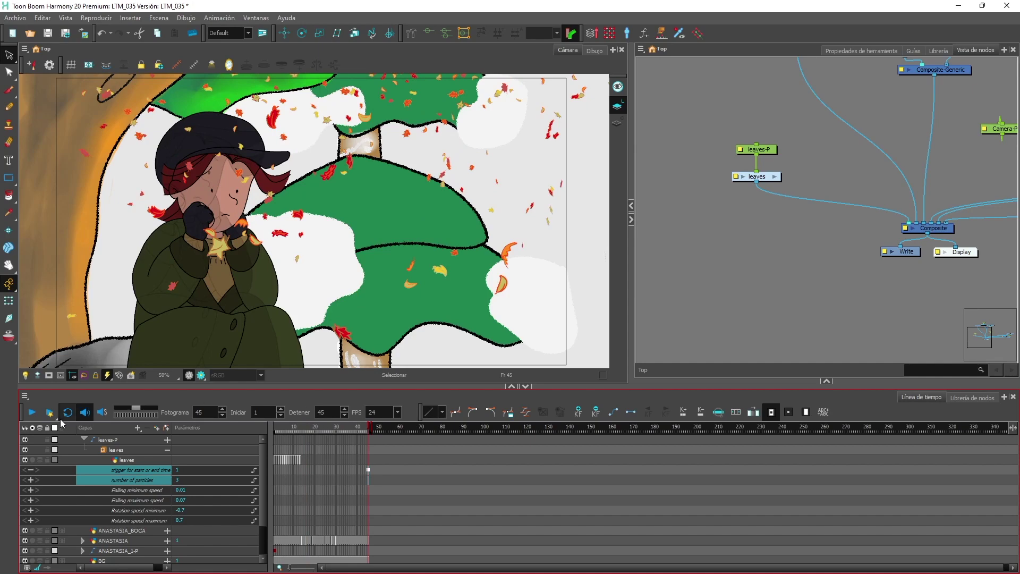
left_click(34, 416)
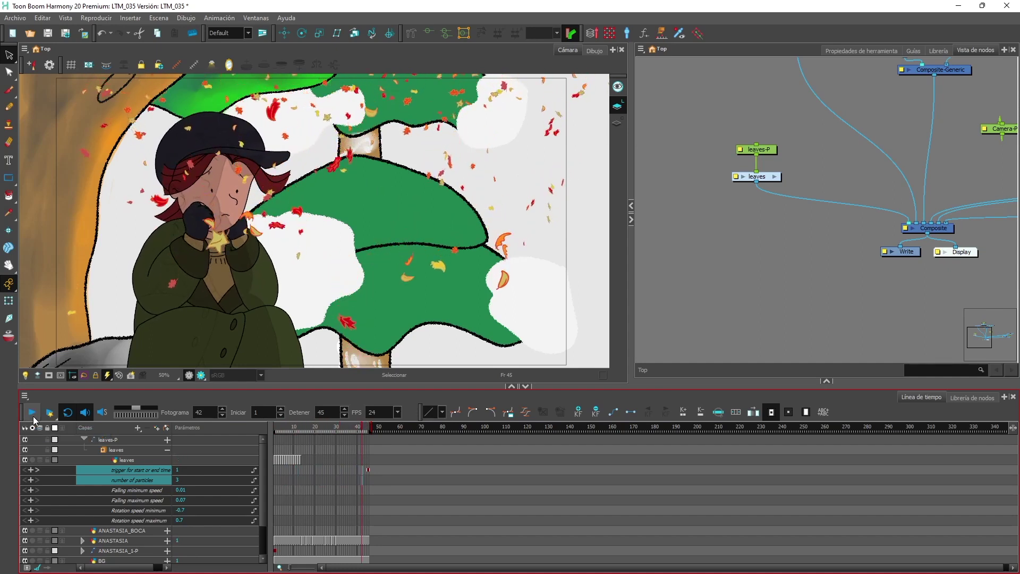
- Delete the leaves group and its leaves-P peg, including their drawing files
left_click_drag(797, 233, 722, 122)
key("Delete")
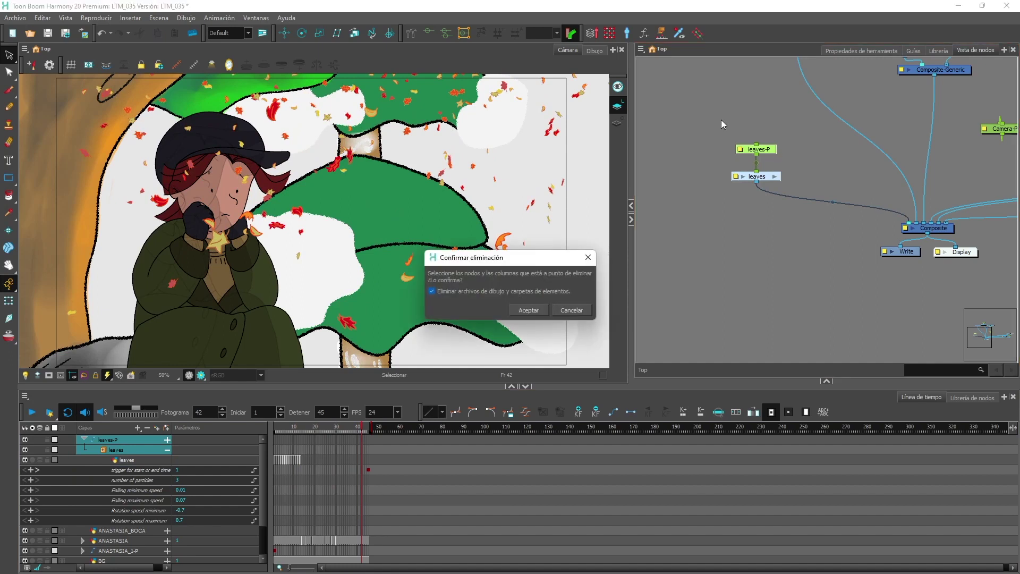
key("Return")
- Add the Confetti particle example from the node library, connect it to the main Composite's first input and show its layers in the timeline
left_click(973, 398)
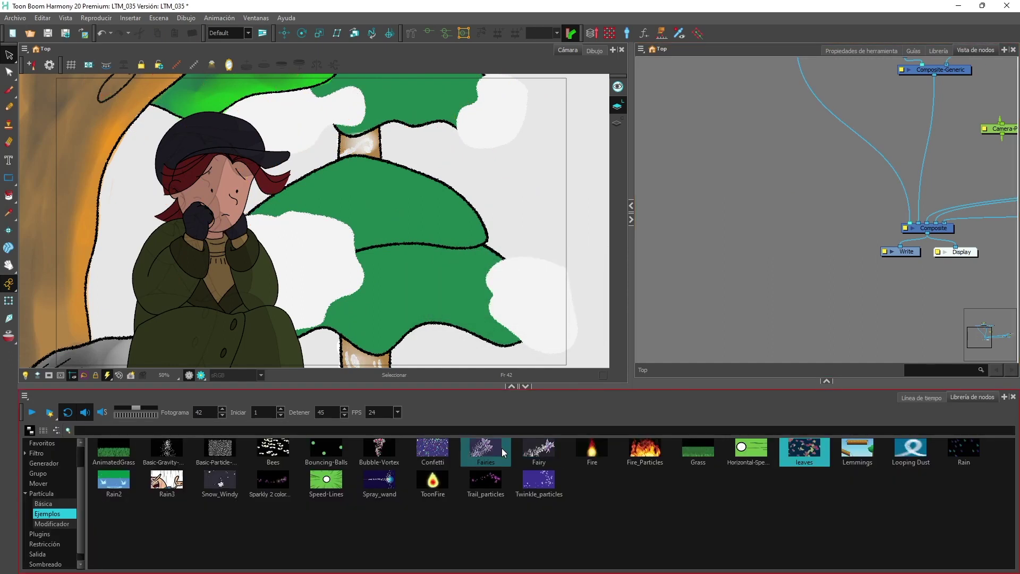
left_click(433, 446)
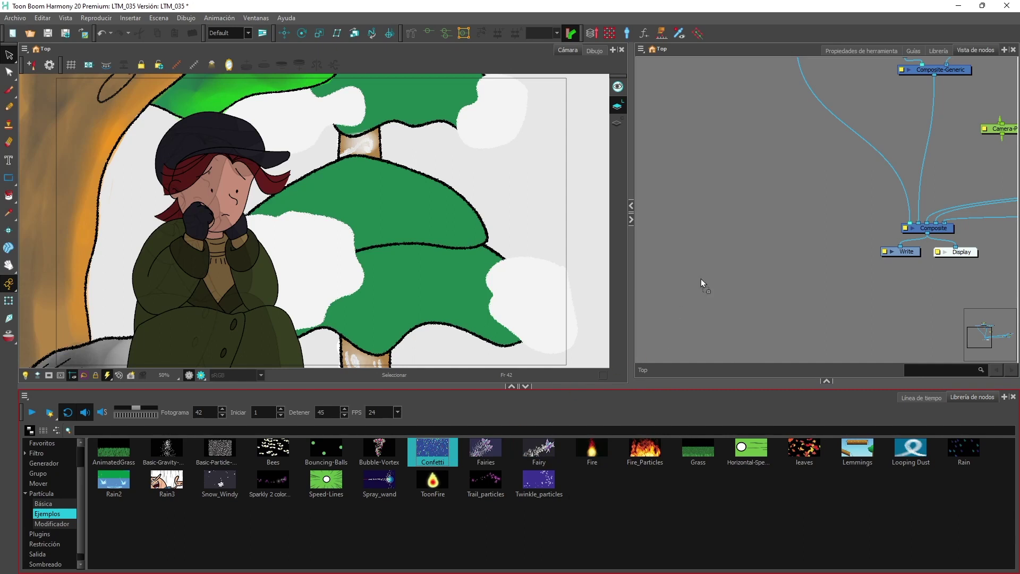
left_click_drag(701, 278, 906, 224)
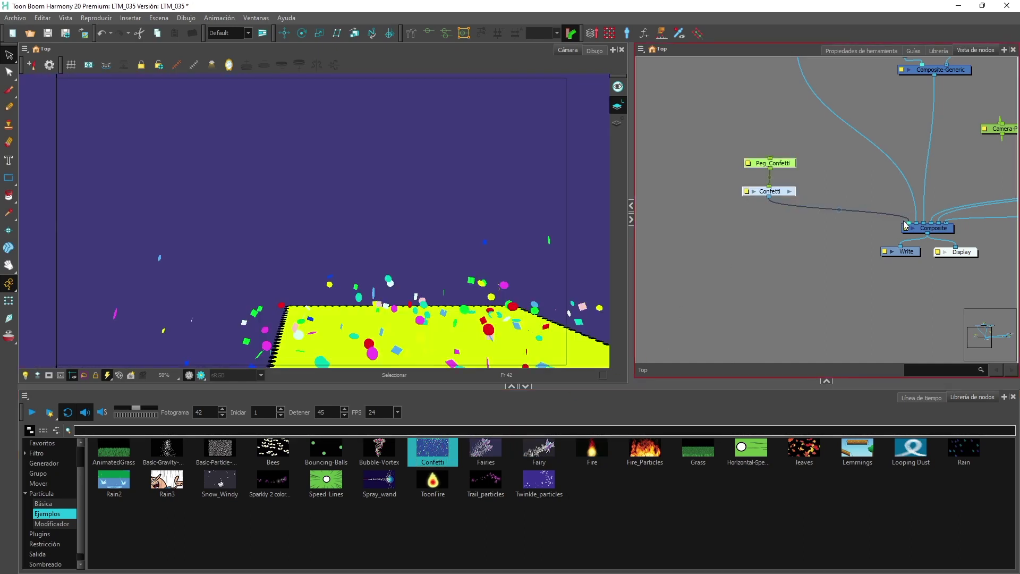
left_click(922, 398)
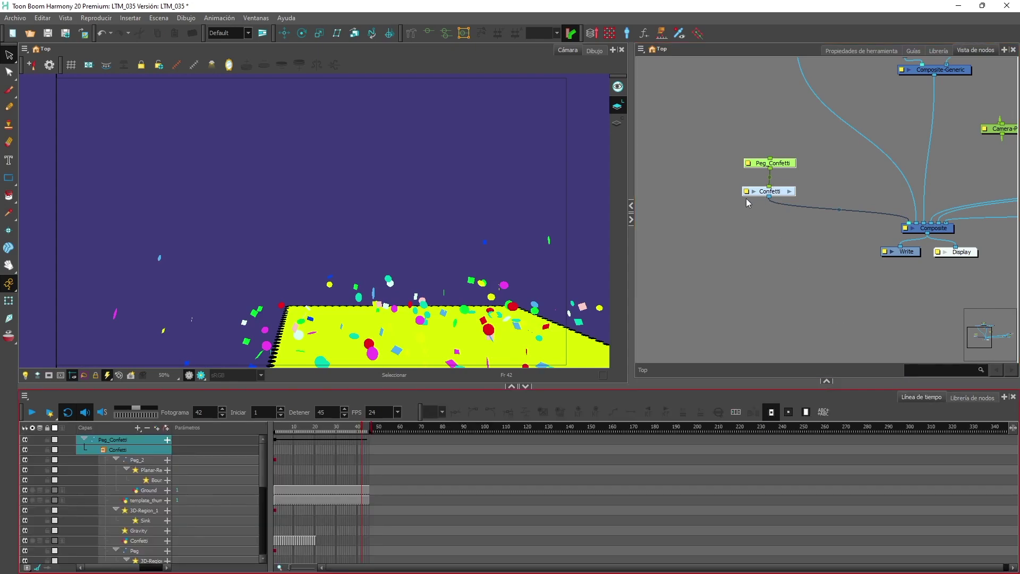
- Play back the confetti animation, stop it and open the Confetti group to show its internal nodes
left_click(33, 413)
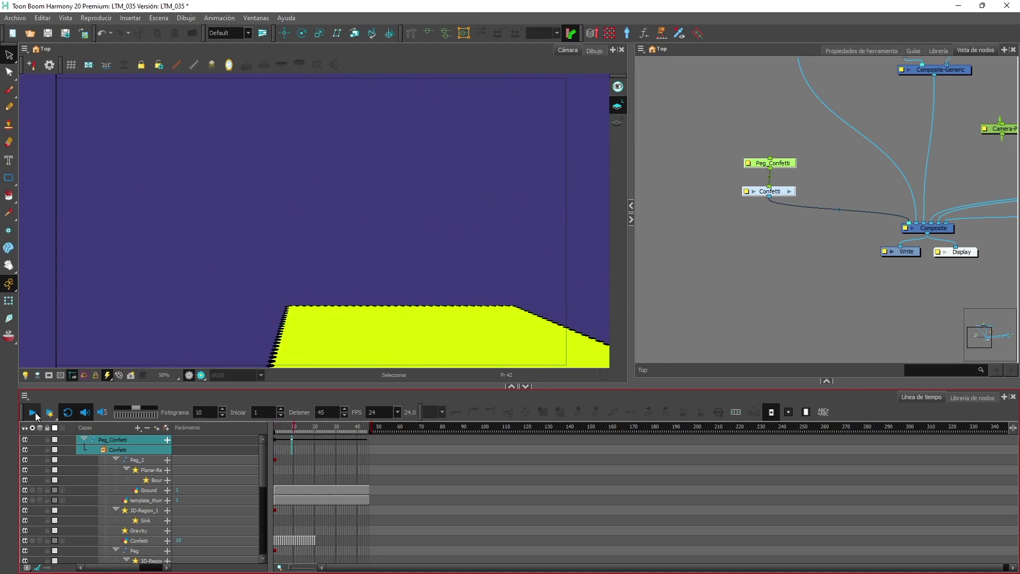
left_click(35, 414)
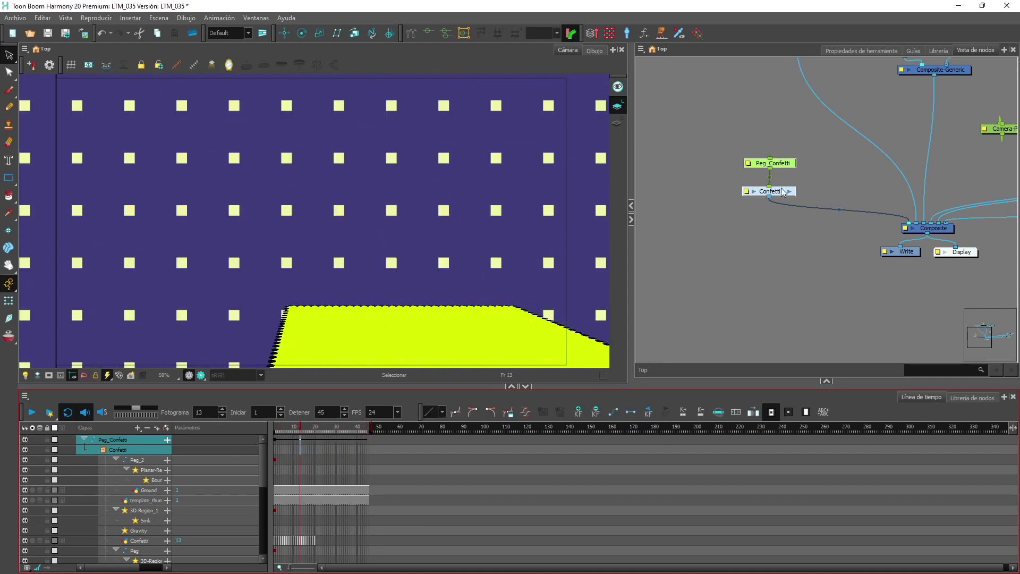
left_click(752, 192)
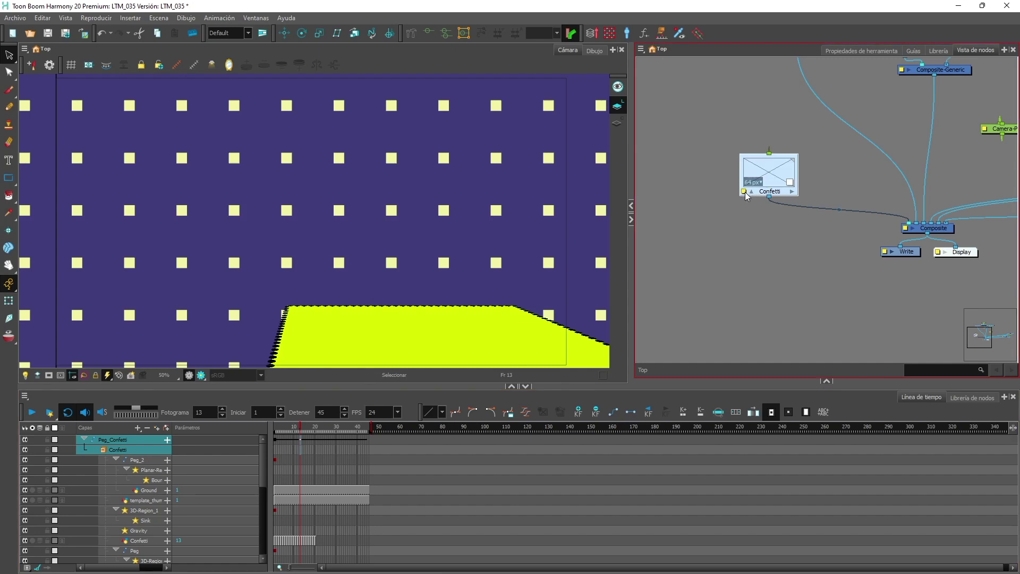
double_click(745, 192)
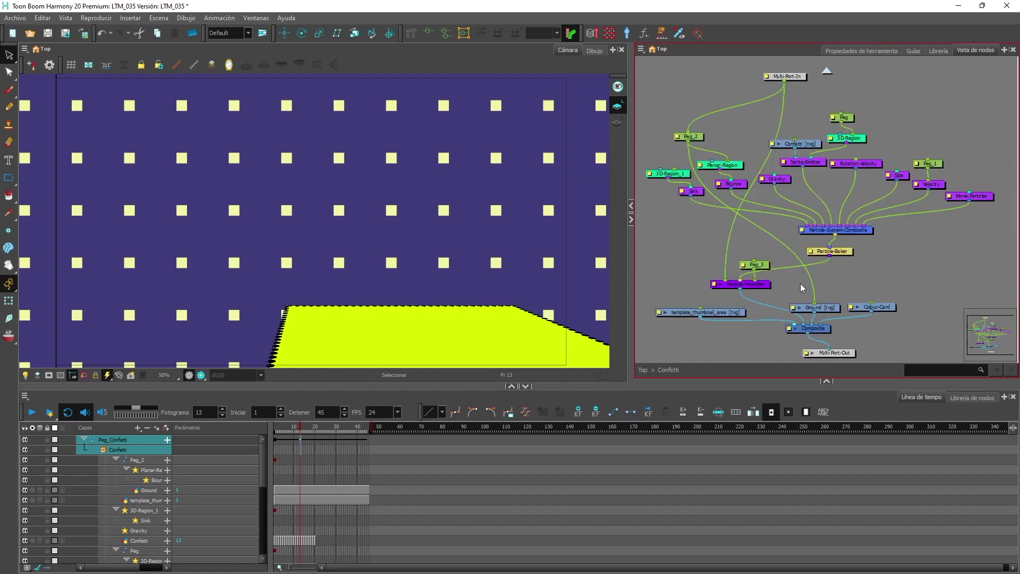
- Disconnect the Colour-Card node from the Confetti group's Composite, set it aside and move the Ground drawing node clear of it
left_click_drag(891, 312, 912, 310)
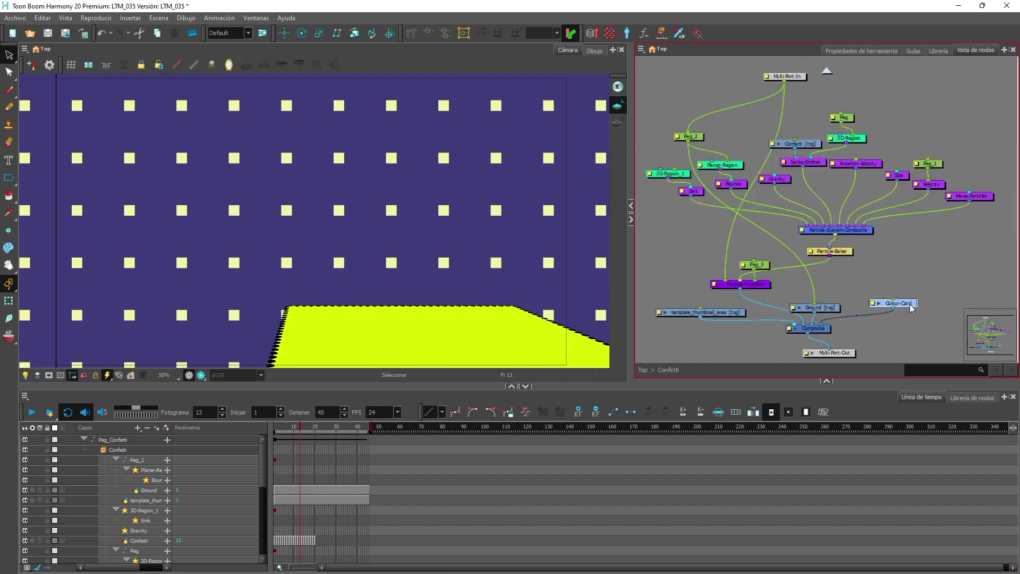
left_click(864, 314)
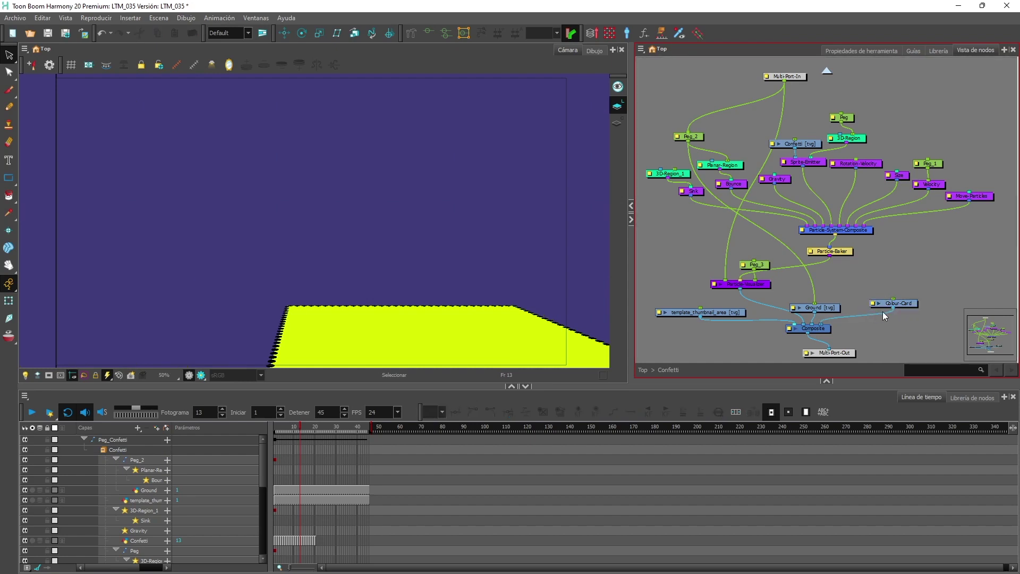
left_click_drag(884, 312, 986, 299)
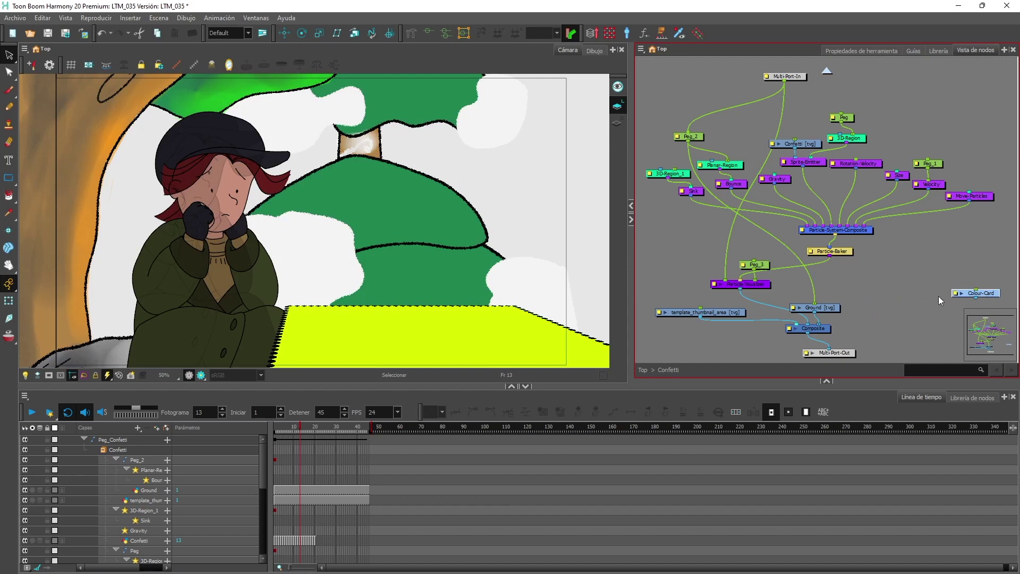
left_click_drag(832, 311, 876, 307)
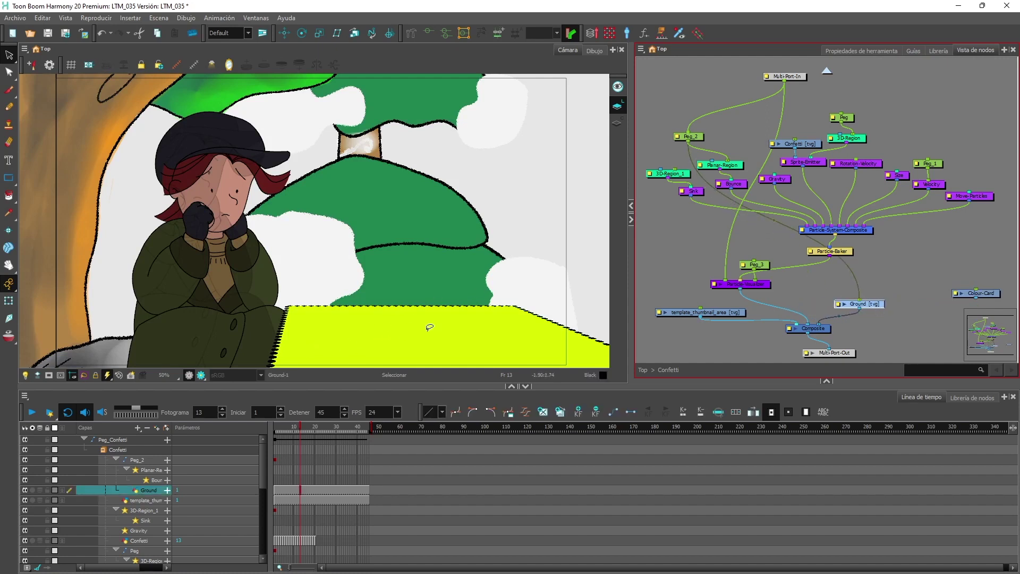
- Try to move the Ground drawing with the Transform tool at frame 13
left_click(324, 322)
scroll(914, 253, "down", 1)
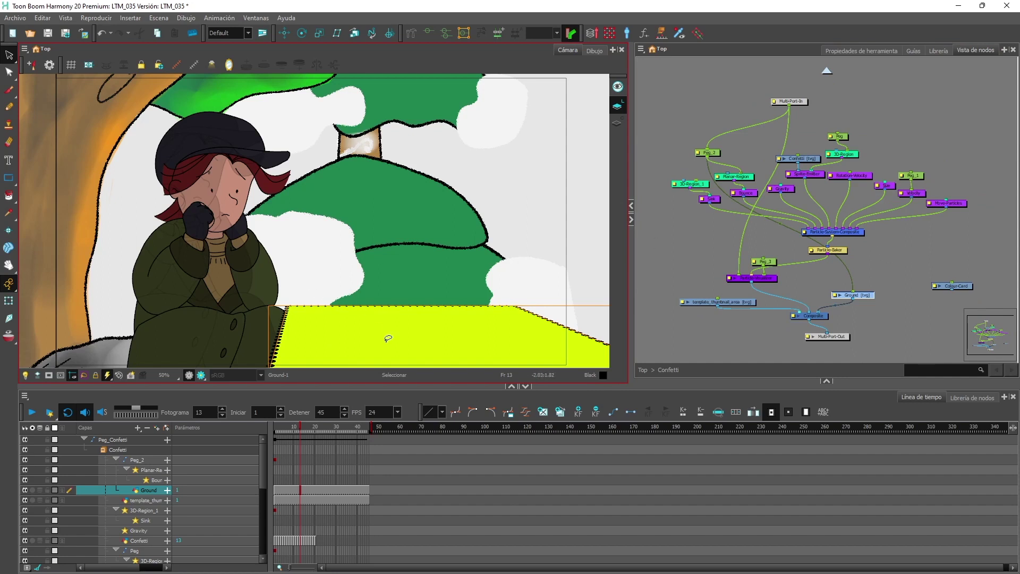
key("shift+t")
key("Return")
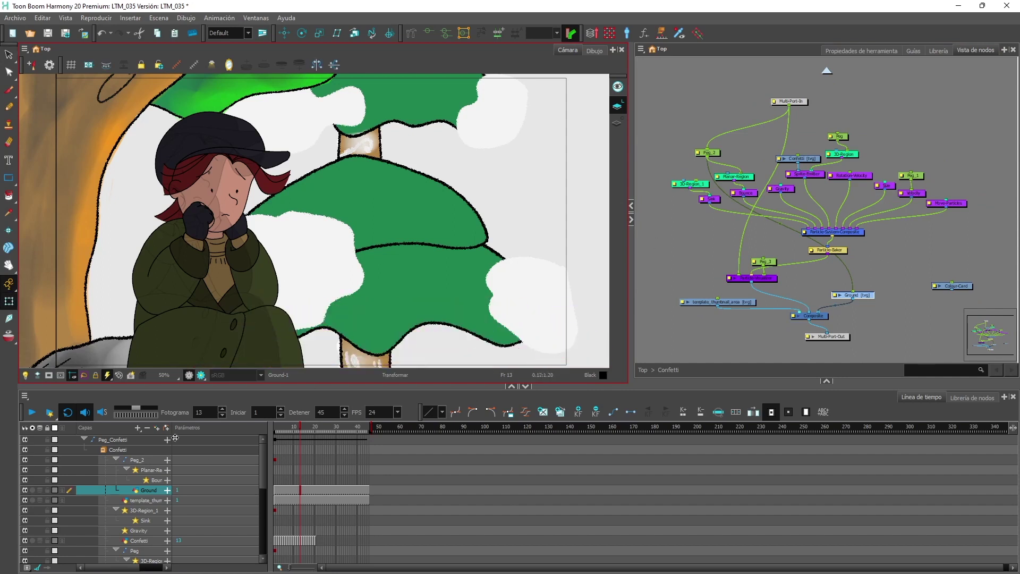
key("Return")
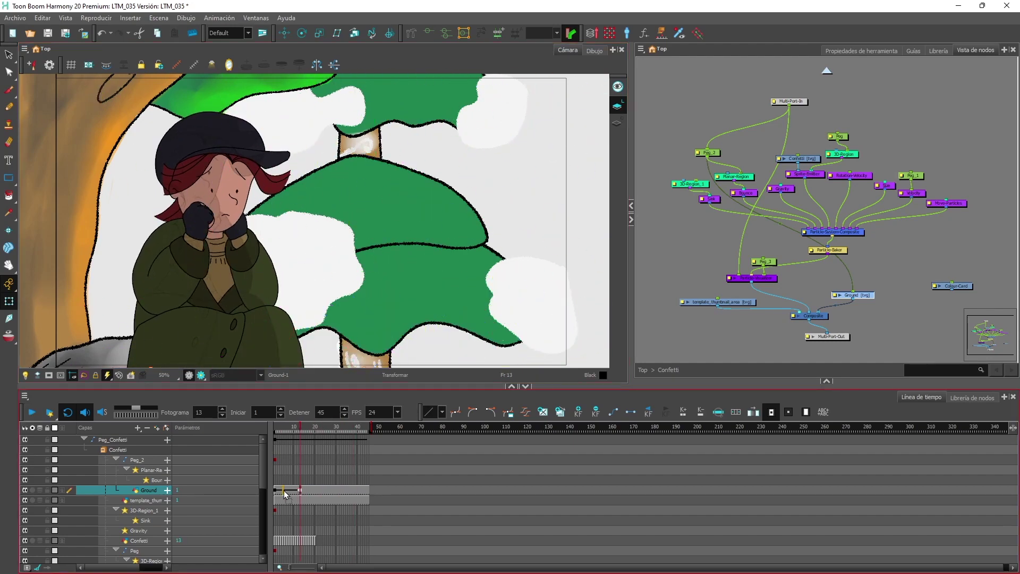
- Move the yellow ground plane in front of the seated character with Peg_2 at frame 1 and play back the scene
left_click(275, 491)
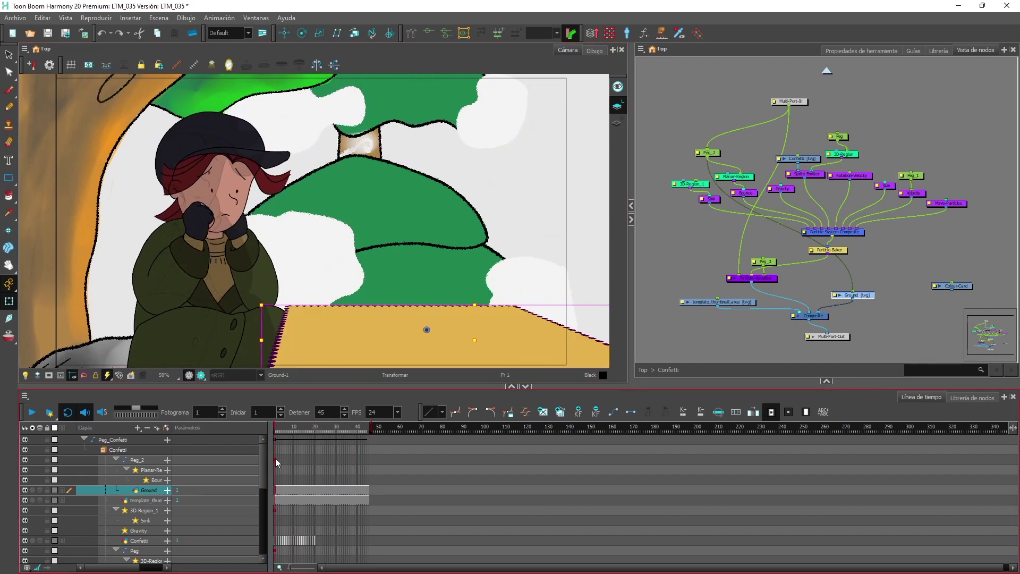
left_click(275, 458)
scroll(372, 311, "down", 2)
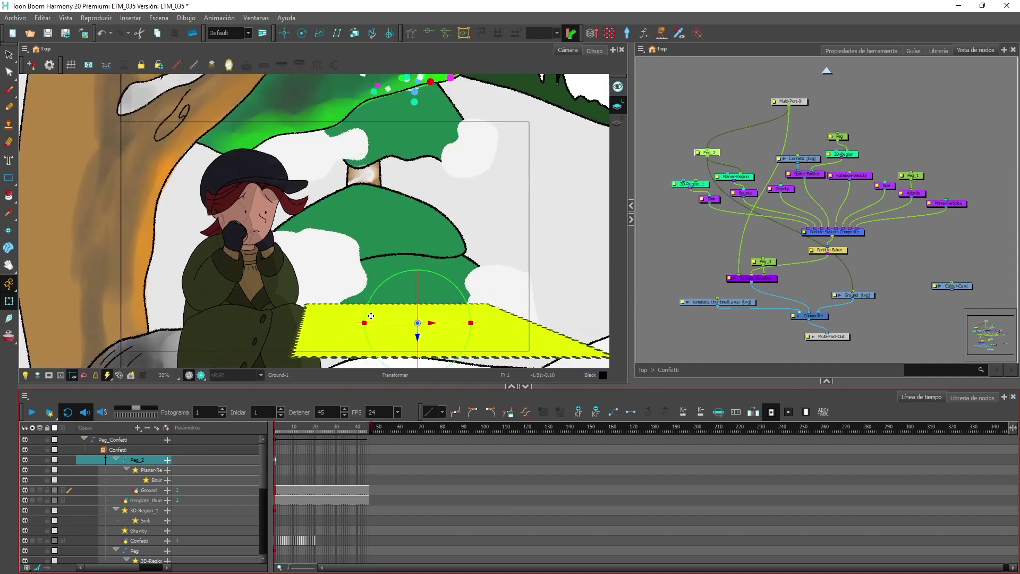
left_click_drag(418, 324, 230, 356)
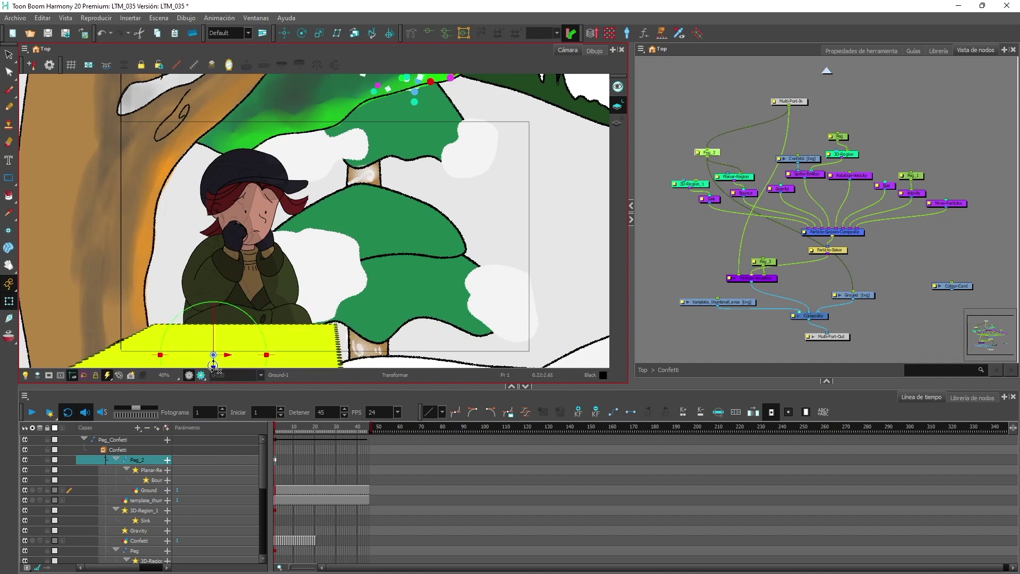
left_click(32, 412)
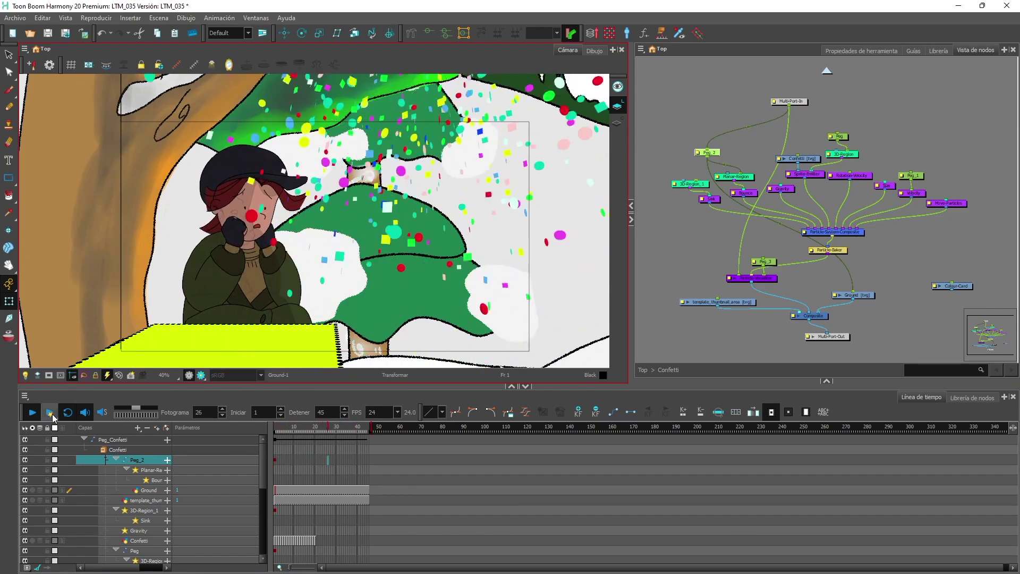
- Move the whole confetti effect further left over the character with Peg_Confetti at frame 1 and play back the scene
left_click(276, 440)
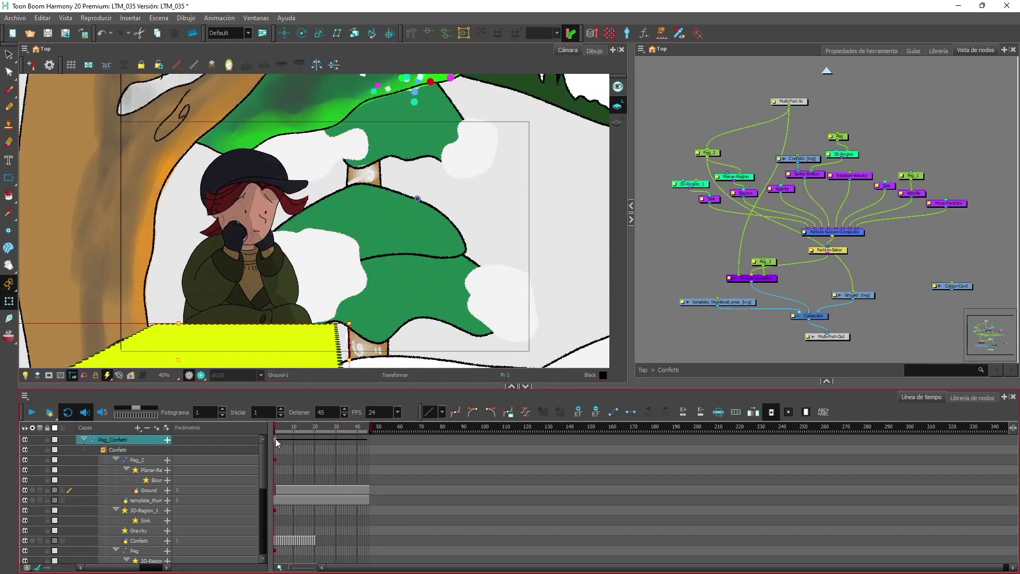
scroll(296, 265, "down", 1)
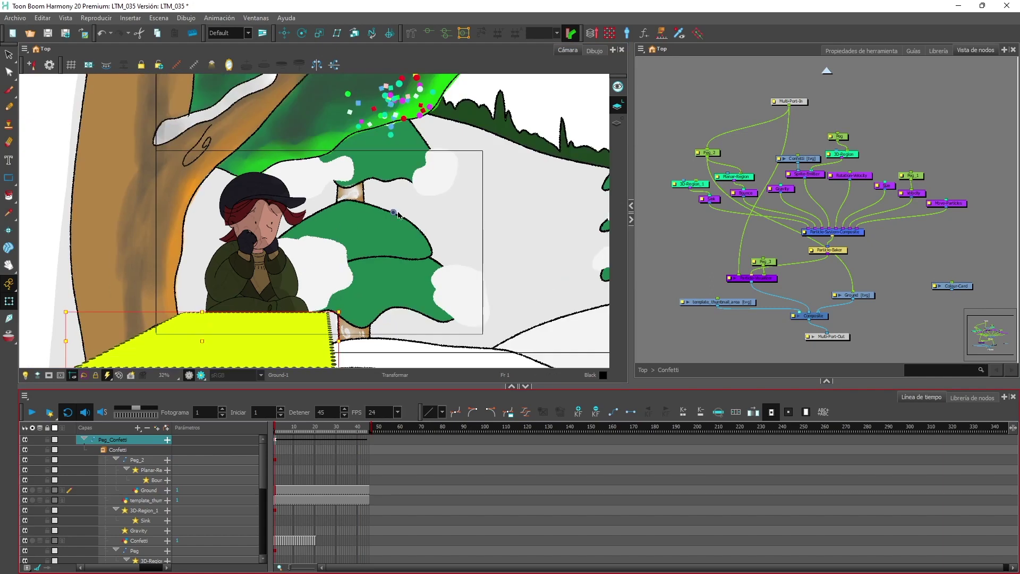
scroll(211, 286, "down", 1)
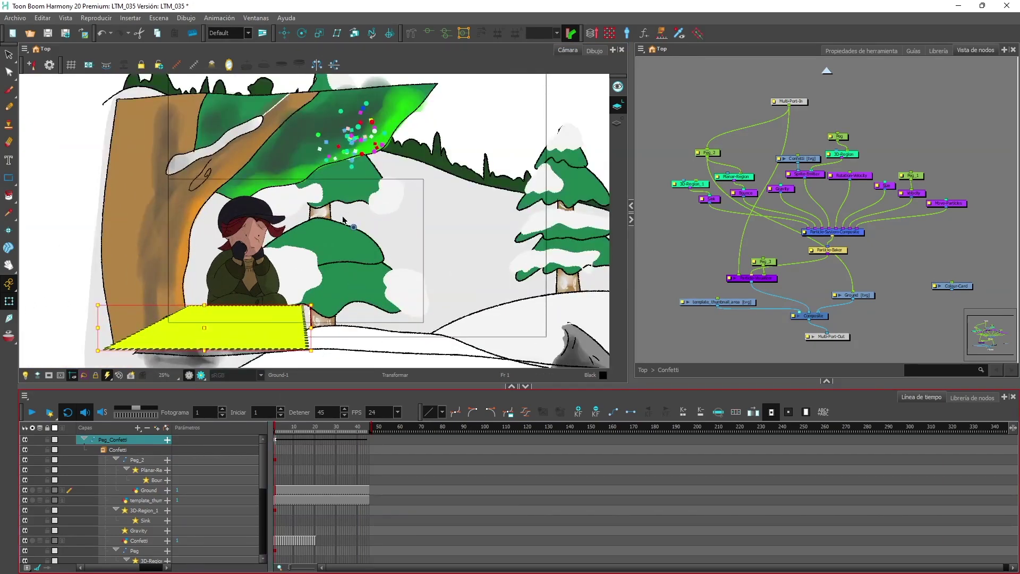
key("ctrl+c")
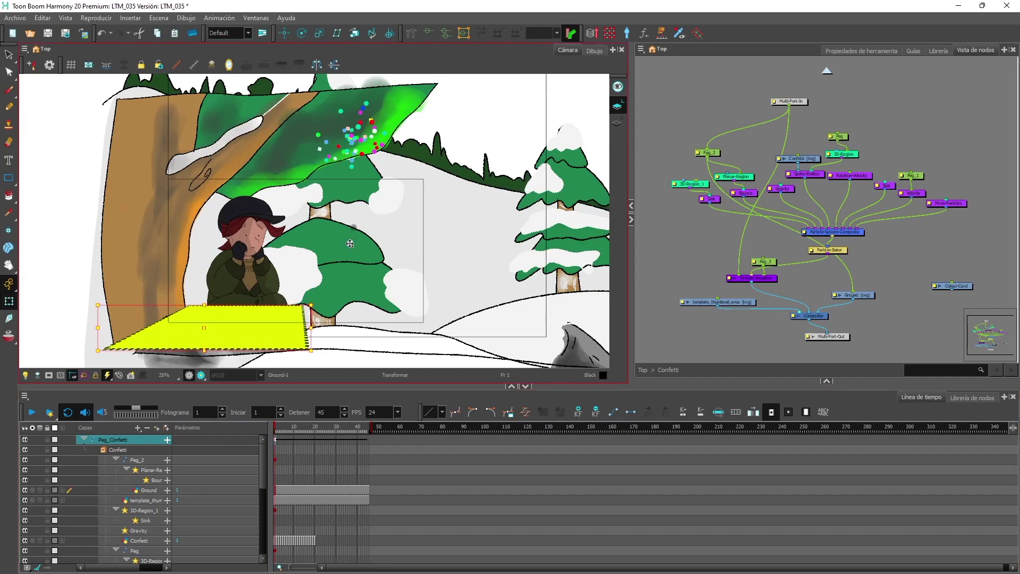
left_click_drag(208, 330, 158, 333)
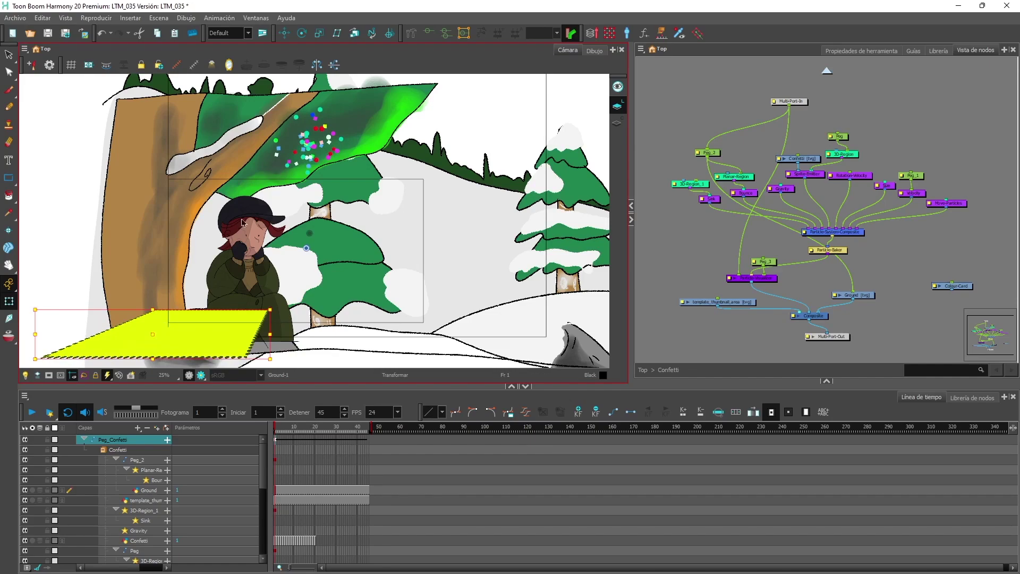
left_click(33, 413)
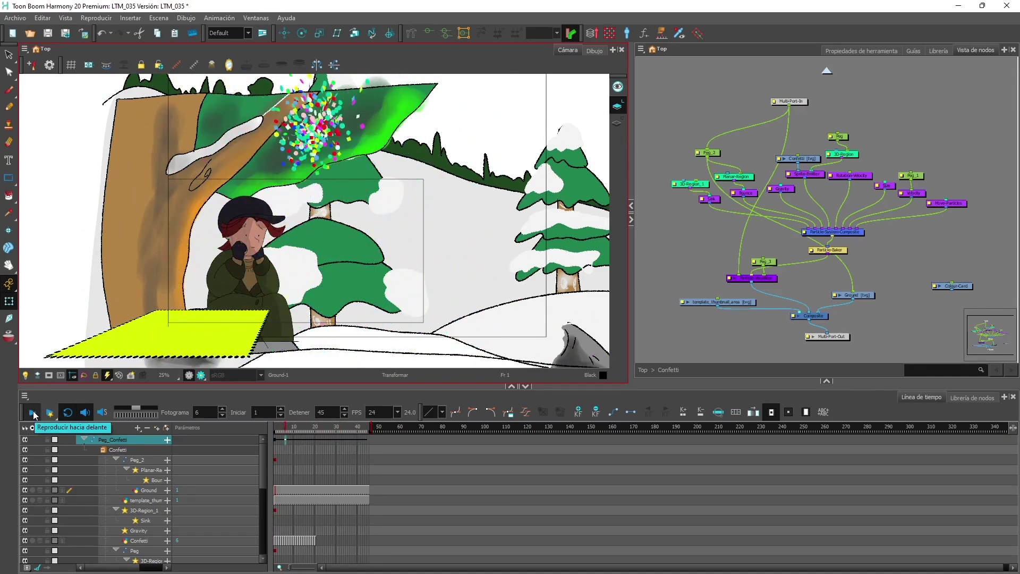
left_click(33, 413)
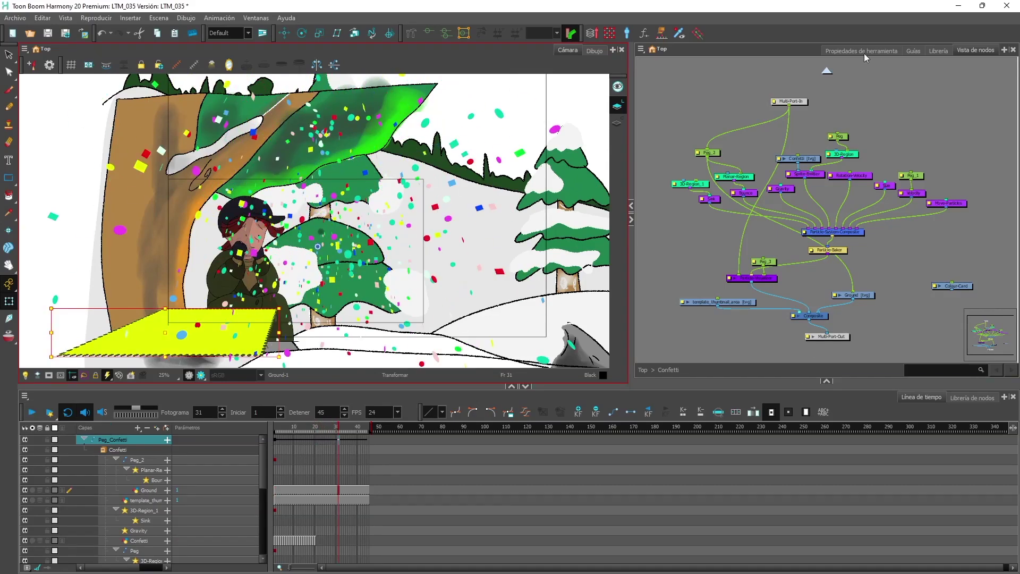
- Leave the Confetti group and delete it together with its Peg_Confetti peg
left_click(826, 73)
key("ctrl+shift+Return")
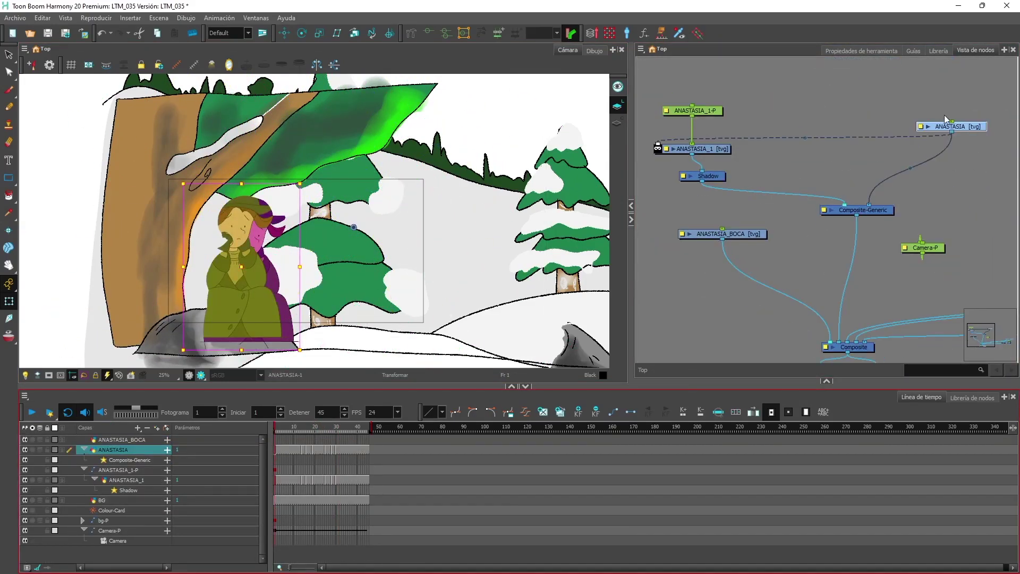
- Place the ANASTASIA drawing node above Composite-Generic and insert a Colour-Scale node from the library's favourites into the connection between them
left_click_drag(974, 127, 902, 126)
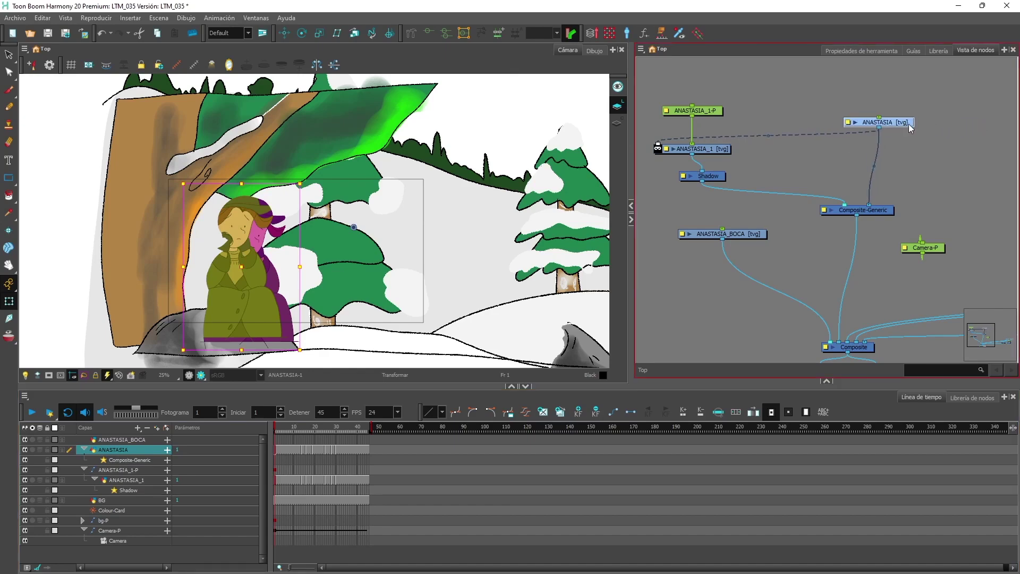
left_click(964, 399)
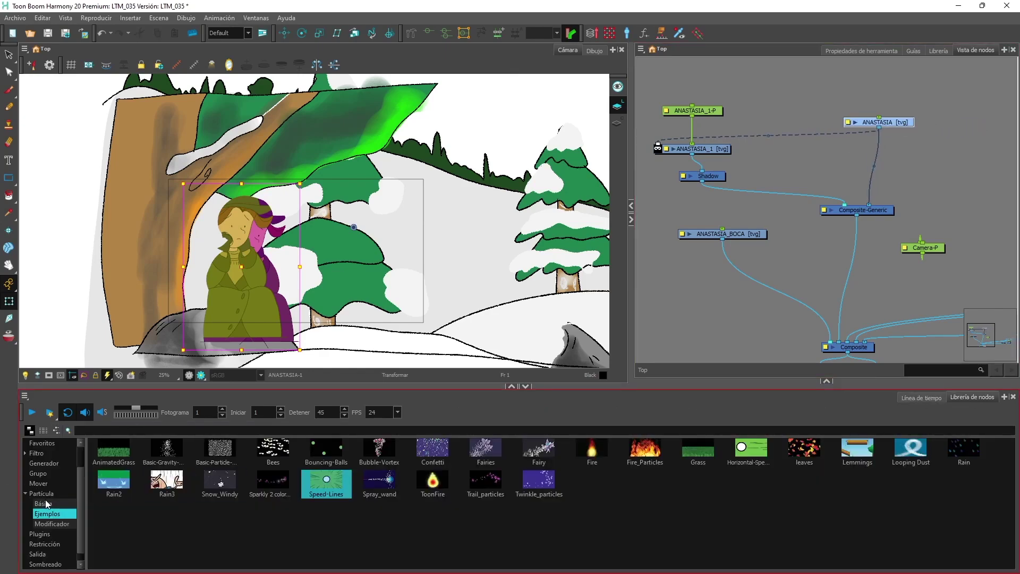
scroll(50, 526, "up", 1)
left_click(42, 473)
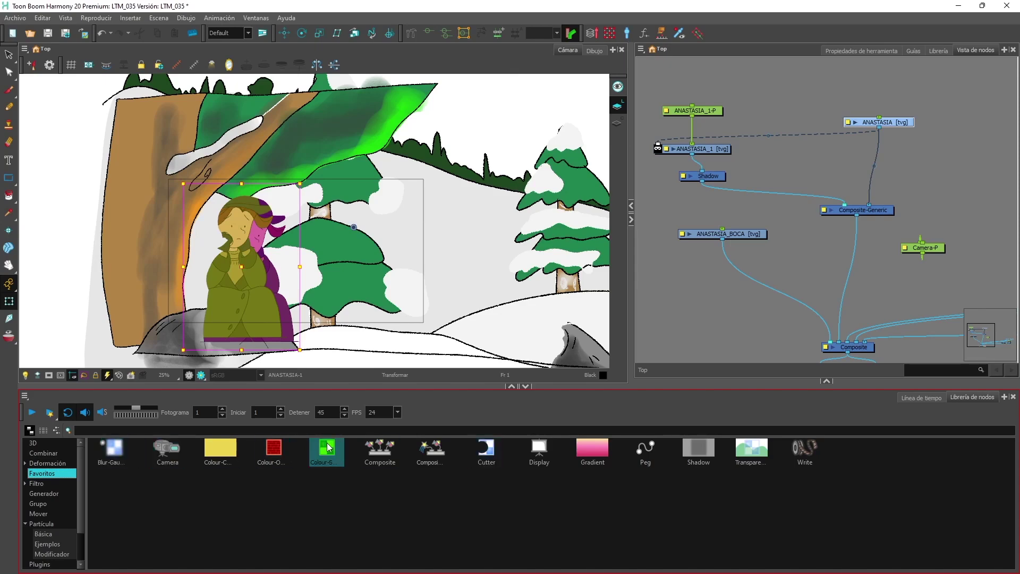
left_click_drag(327, 449, 868, 171)
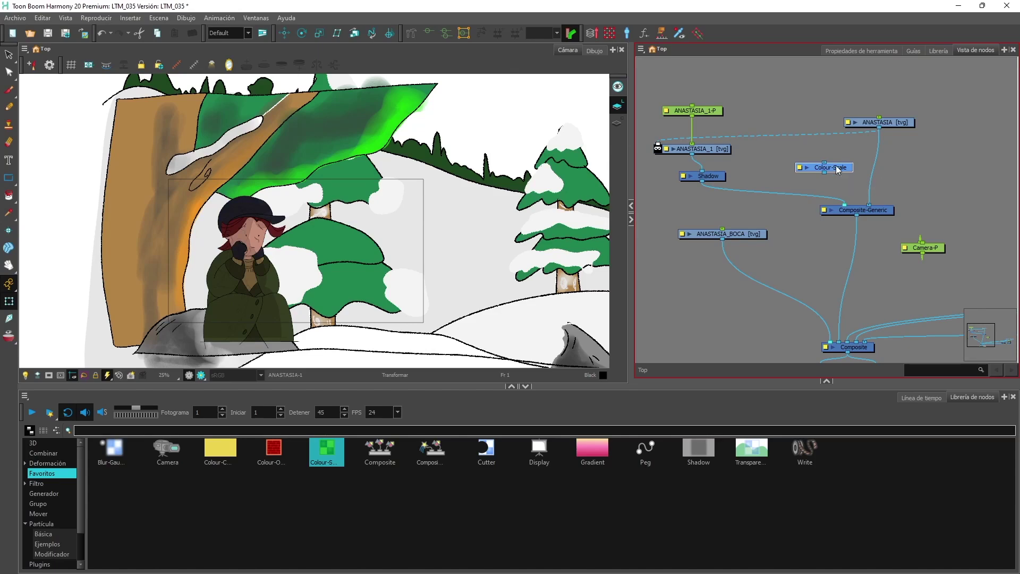
left_click_drag(839, 169, 882, 176)
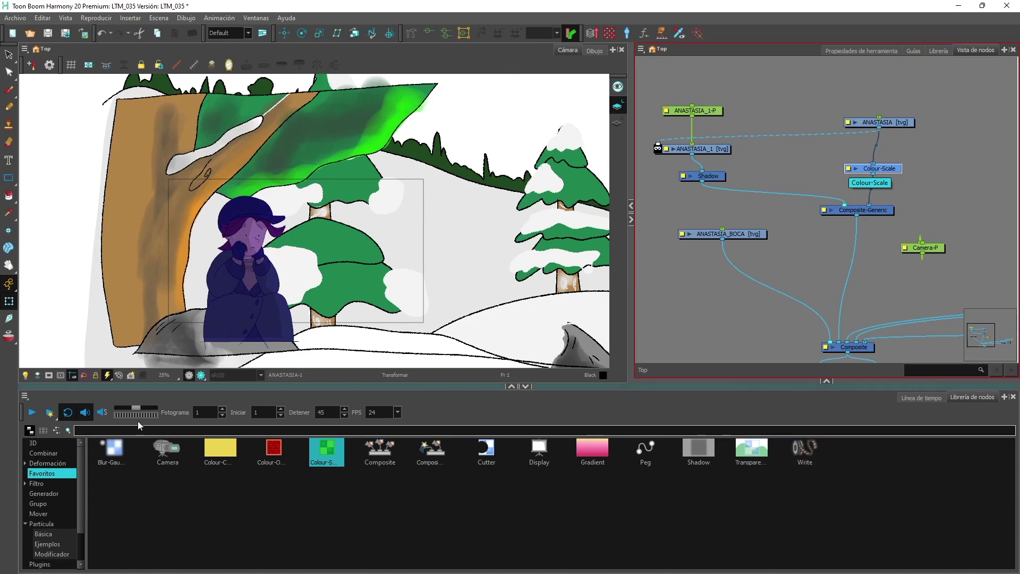
- Switch the camera view to the rendered preview and enlarge the character to check the colours
left_click(201, 375)
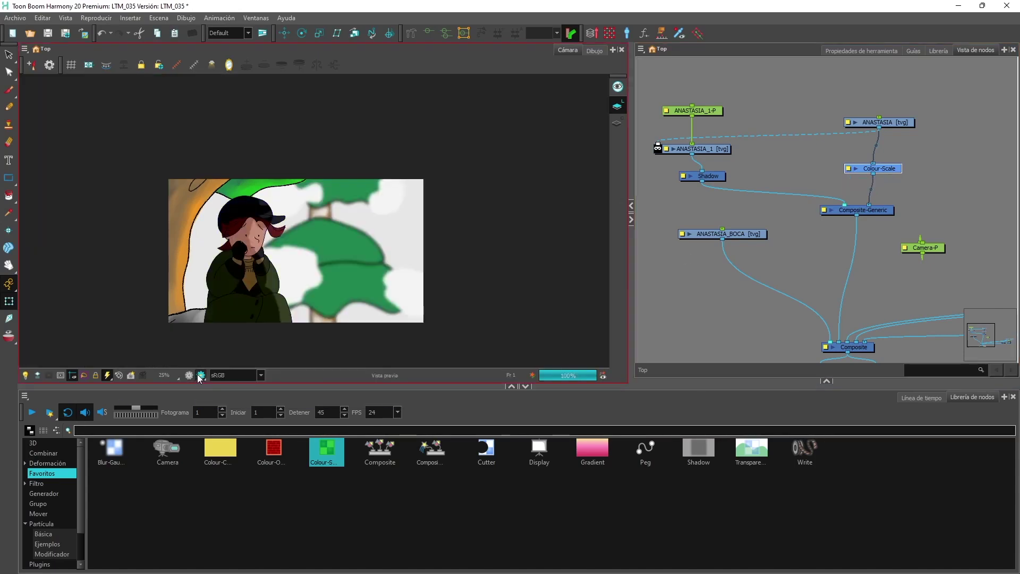
scroll(227, 316, "up", 1)
scroll(318, 200, "up", 1)
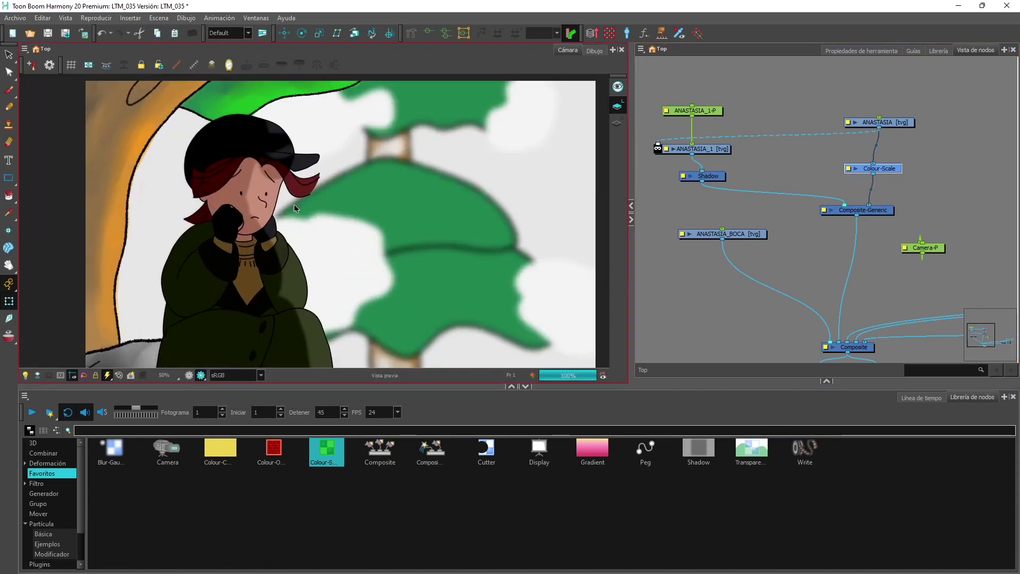
- Set the green value of the Colour-Scale node to 60 in its layer properties
double_click(854, 169)
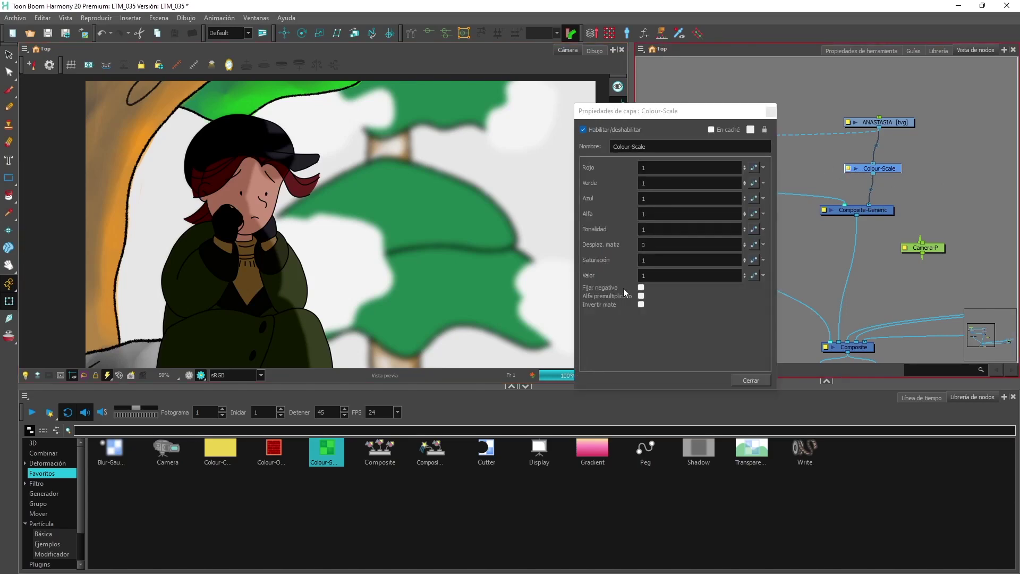
left_click(659, 182)
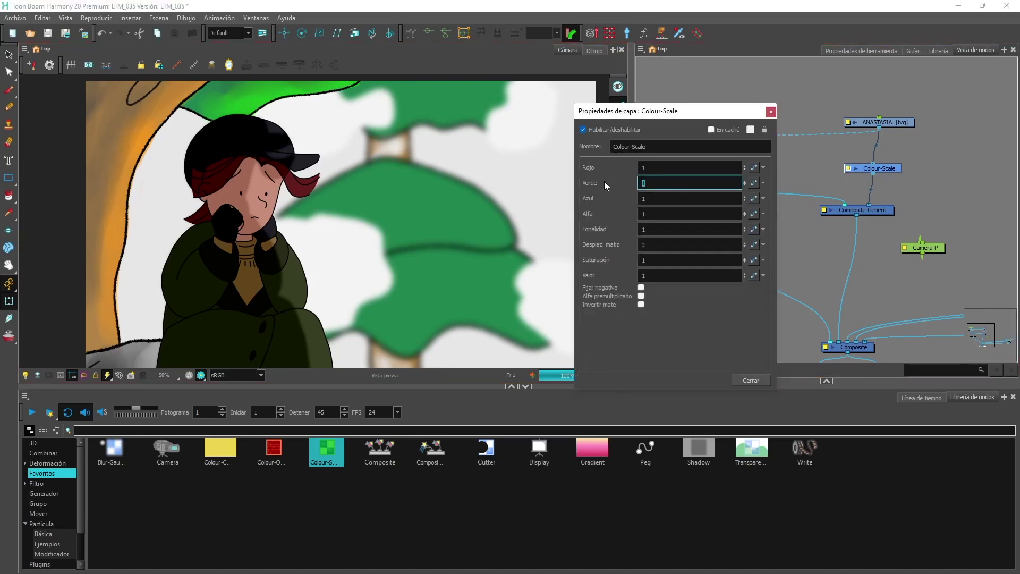
type("60")
left_click(702, 200)
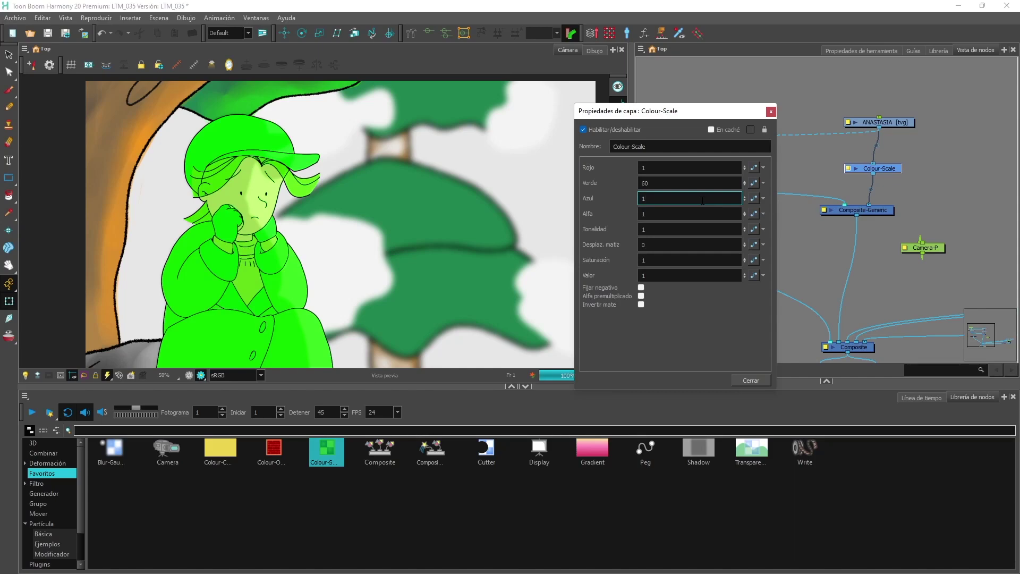
- Set the Colour-Scale node's green value back to 1, its blue value to 20 and its saturation to 5
double_click(662, 186)
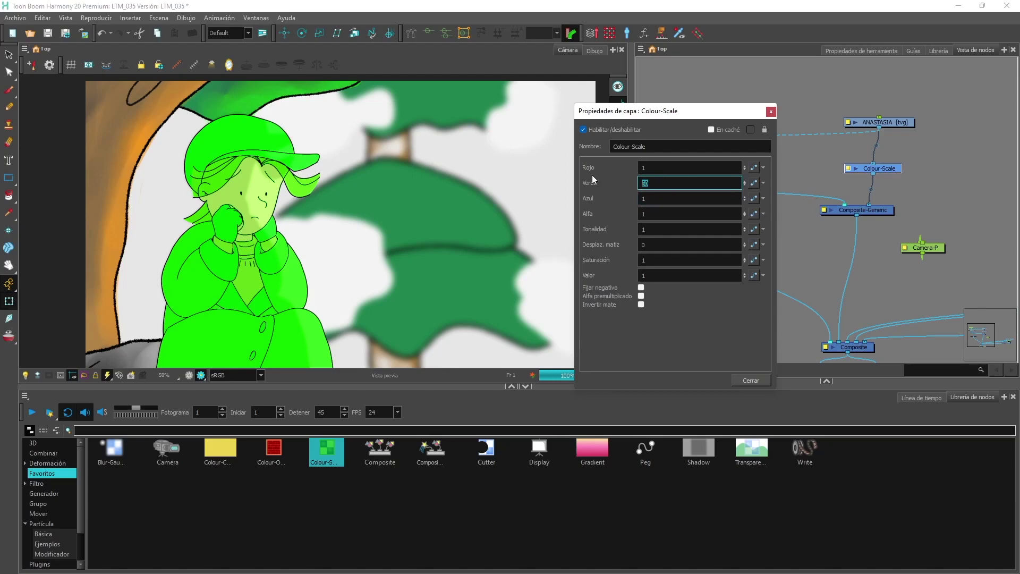
type("1")
double_click(693, 195)
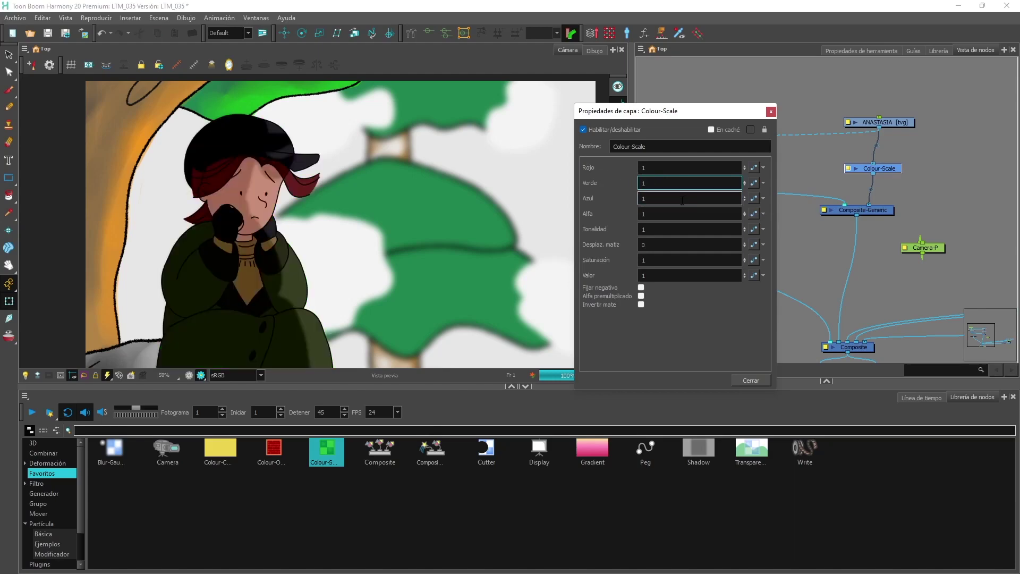
type("20")
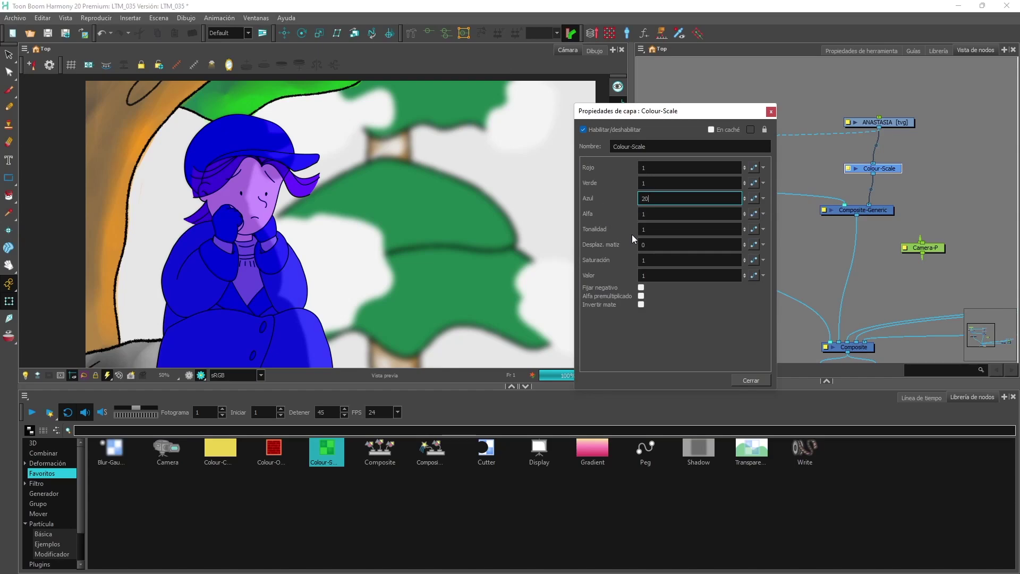
key("Tab")
double_click(640, 261)
type("5")
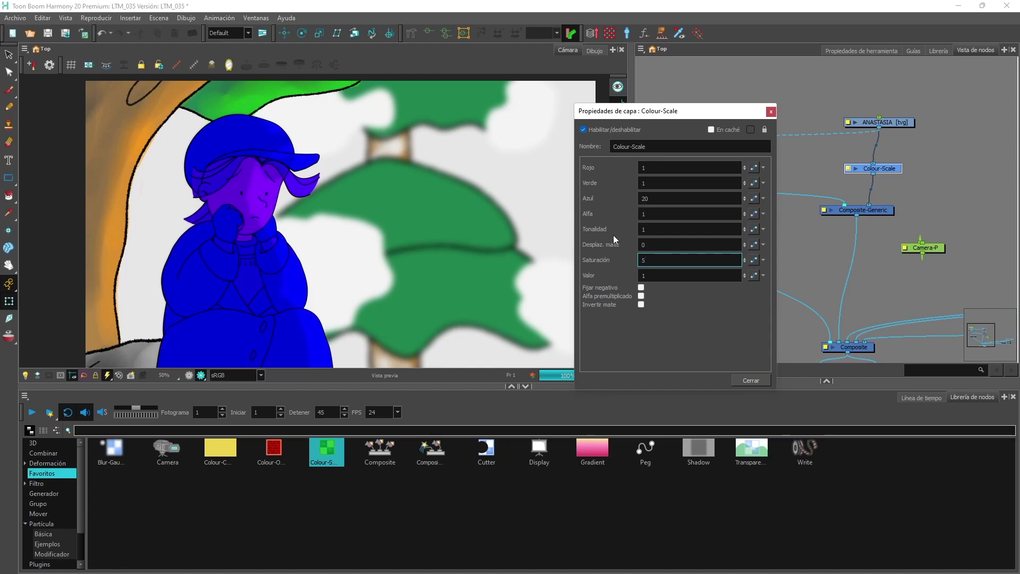
- Lower the Colour-Scale node's blue value, trying 10 before settling on 5, and close its layer properties
double_click(646, 198)
type("10")
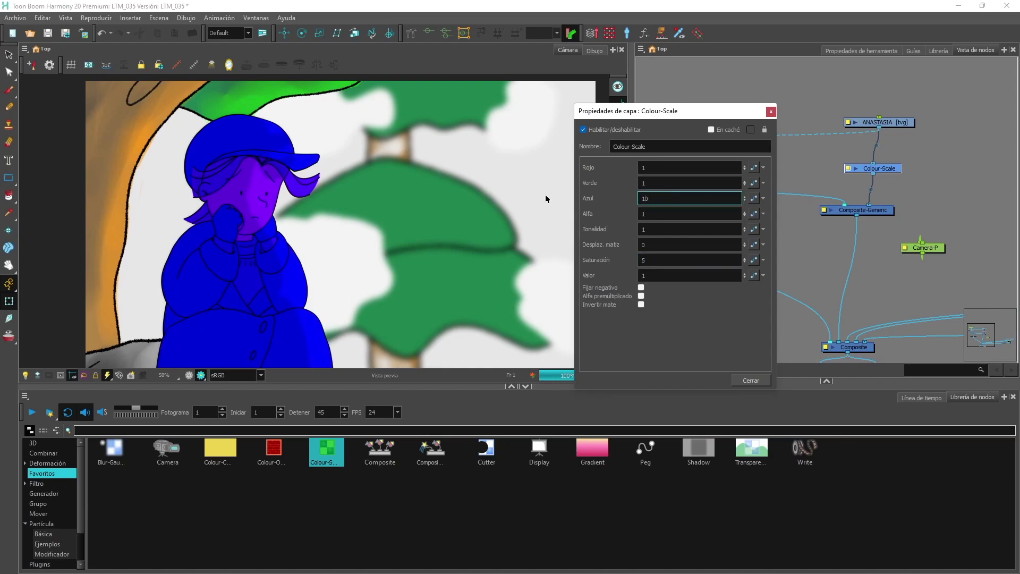
key("Tab")
key("shift+Tab")
type("5")
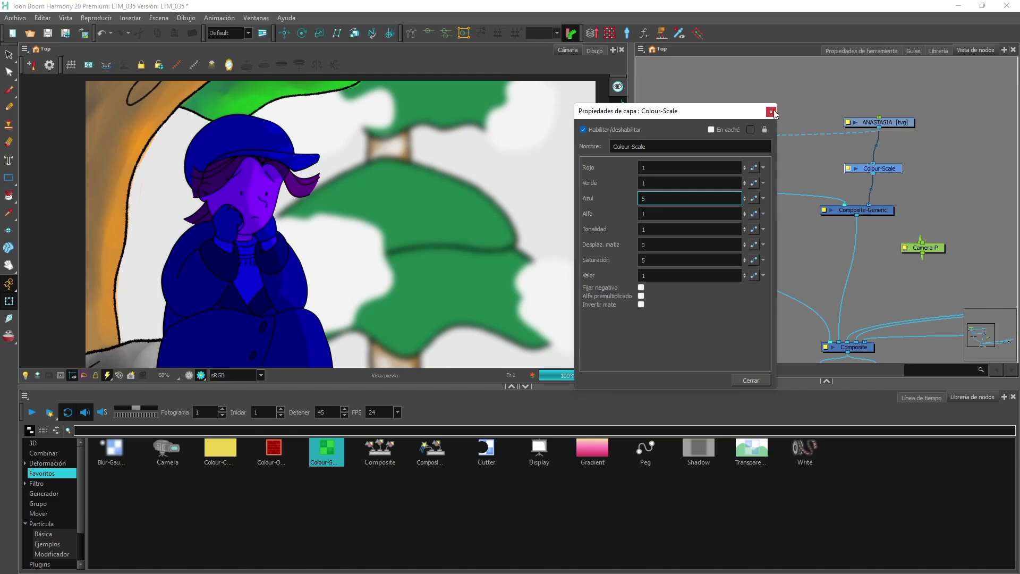
left_click(771, 112)
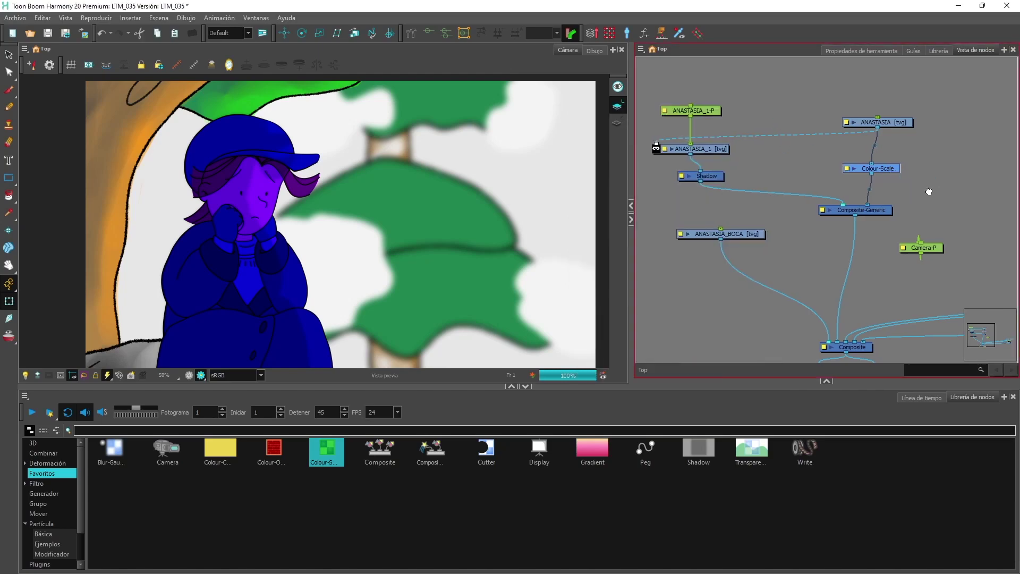
- Paste a copy of the Colour-Scale node, bring the BG drawing node near it, and insert the copy into the connection between BG and Composite
left_click_drag(914, 192, 850, 127)
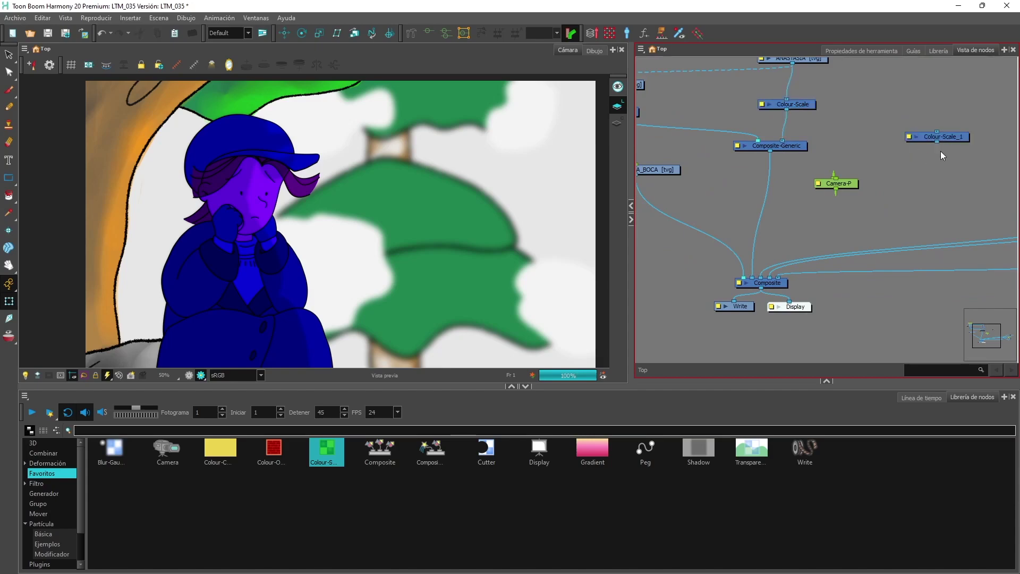
left_click_drag(938, 159, 697, 128)
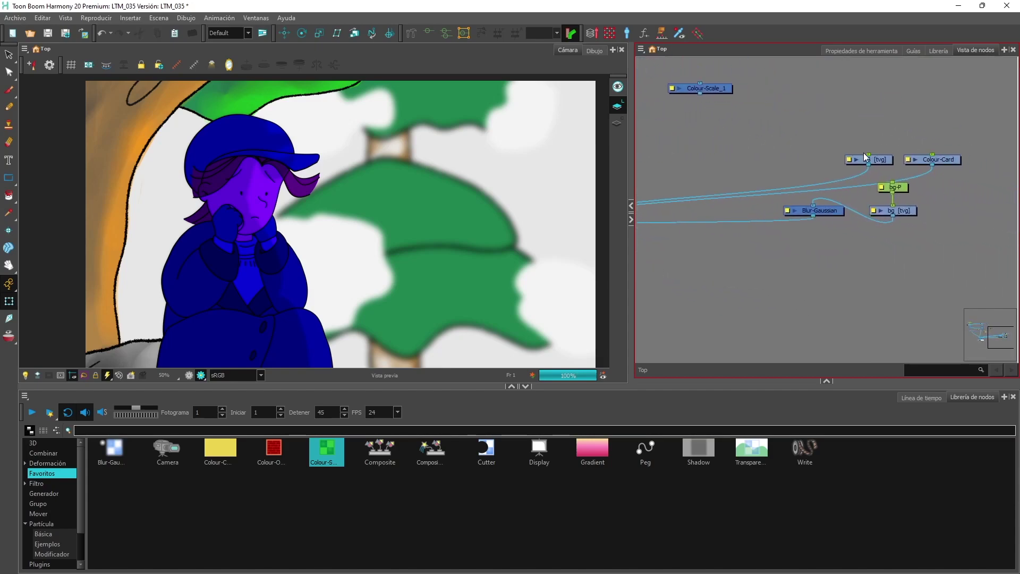
left_click_drag(871, 158, 709, 118)
left_click_drag(748, 147, 920, 176)
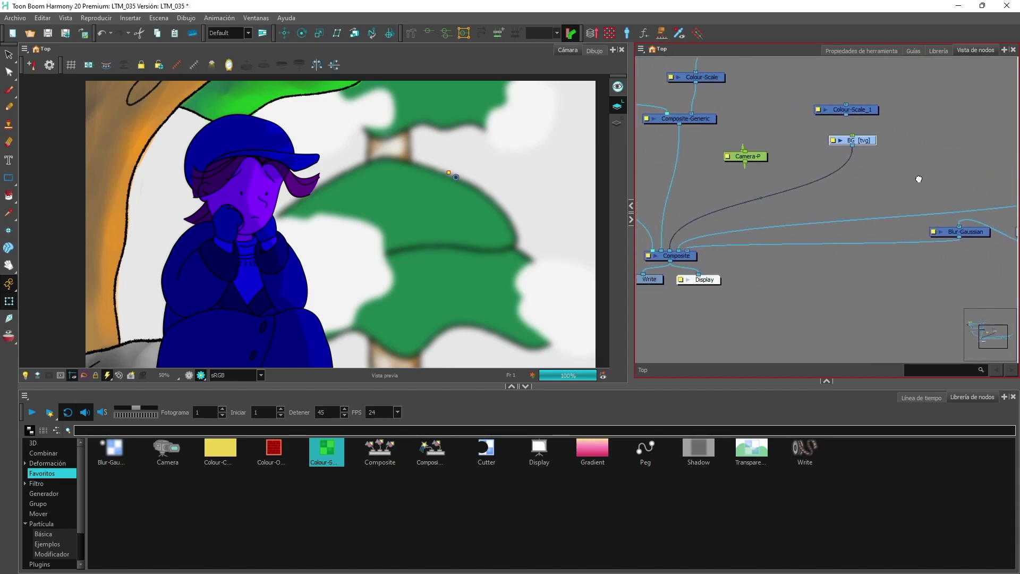
left_click_drag(868, 111, 822, 178)
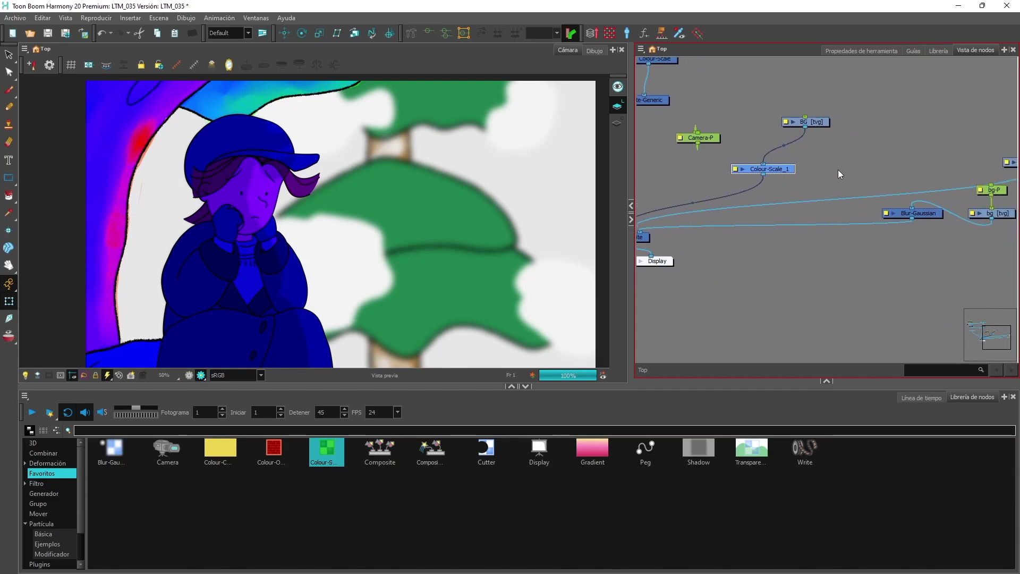
- Paste another Colour-Scale copy and insert it into the connection between the Blur-Gaussian node and Composite
key("ctrl+v")
left_click_drag(892, 180, 803, 253)
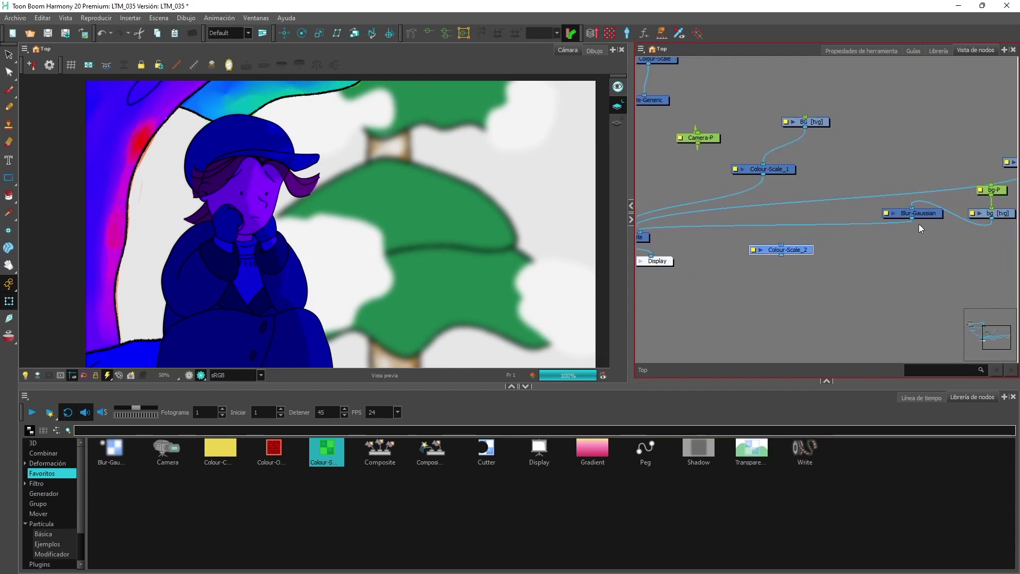
left_click_drag(932, 215, 934, 228)
left_click_drag(916, 268, 931, 260)
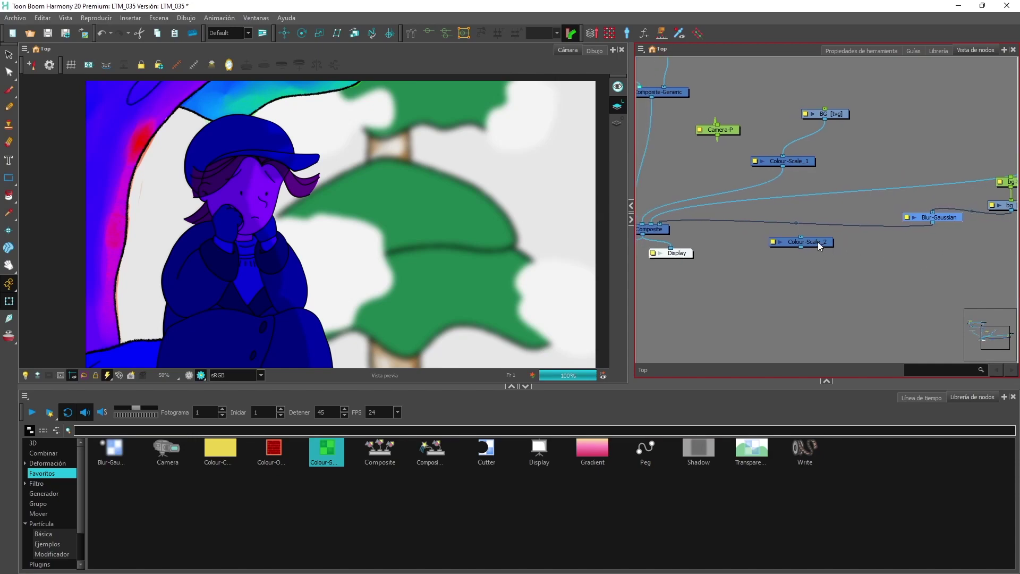
left_click_drag(819, 244, 835, 230)
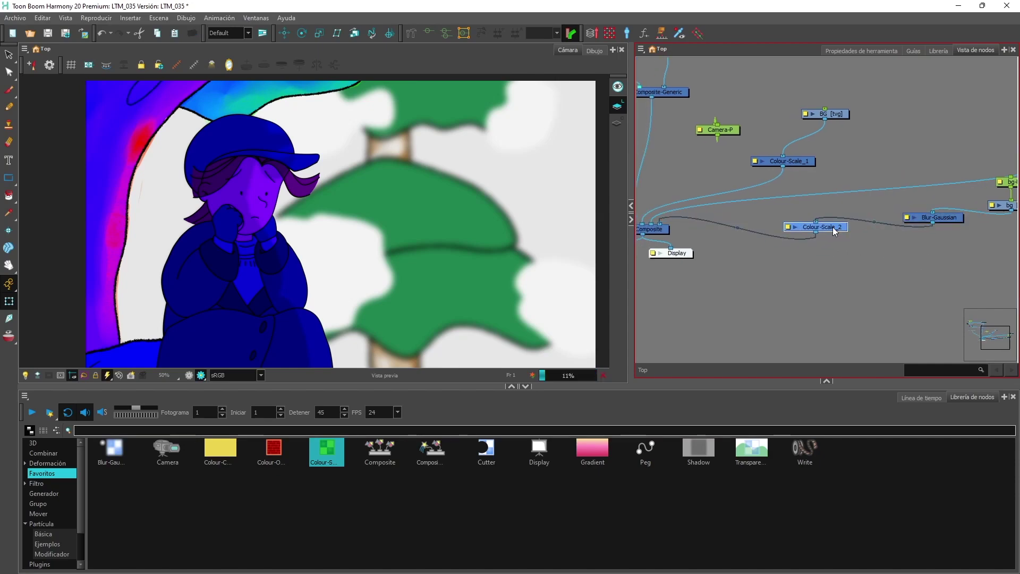